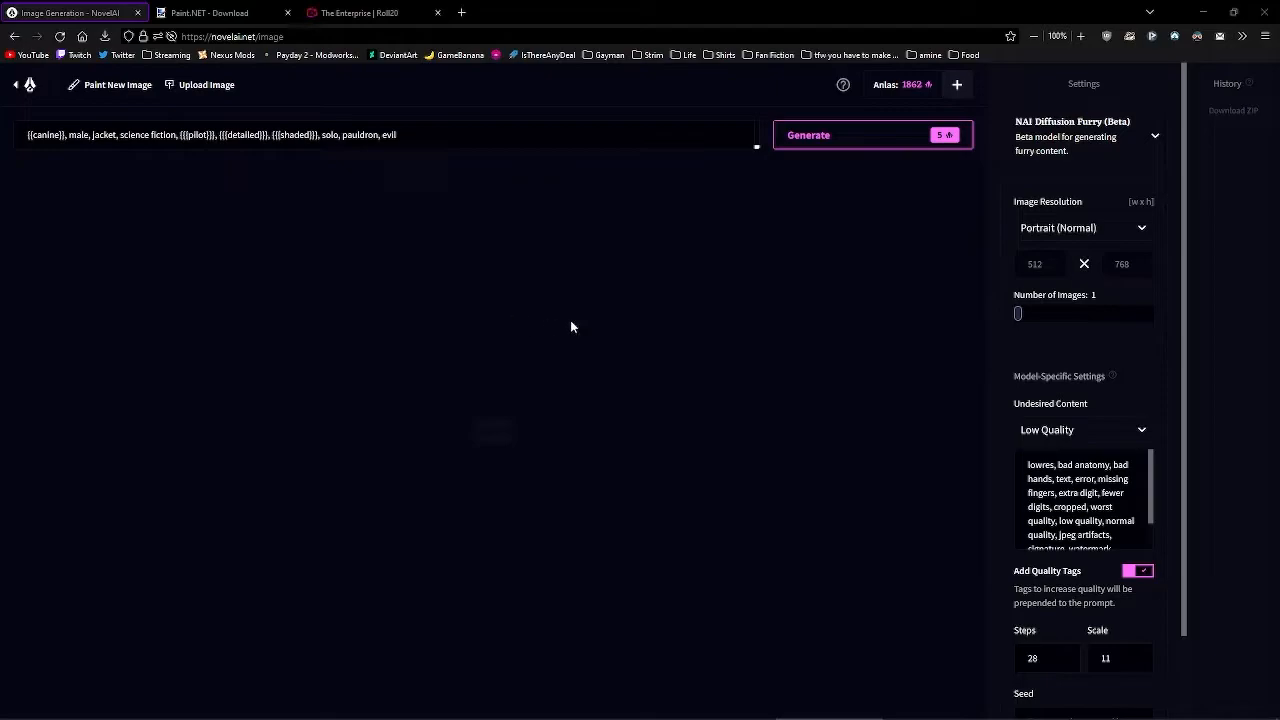
- Generate a canine pilot portrait in a dark jacket from the science-fiction pilot prompt
left_click(460, 135)
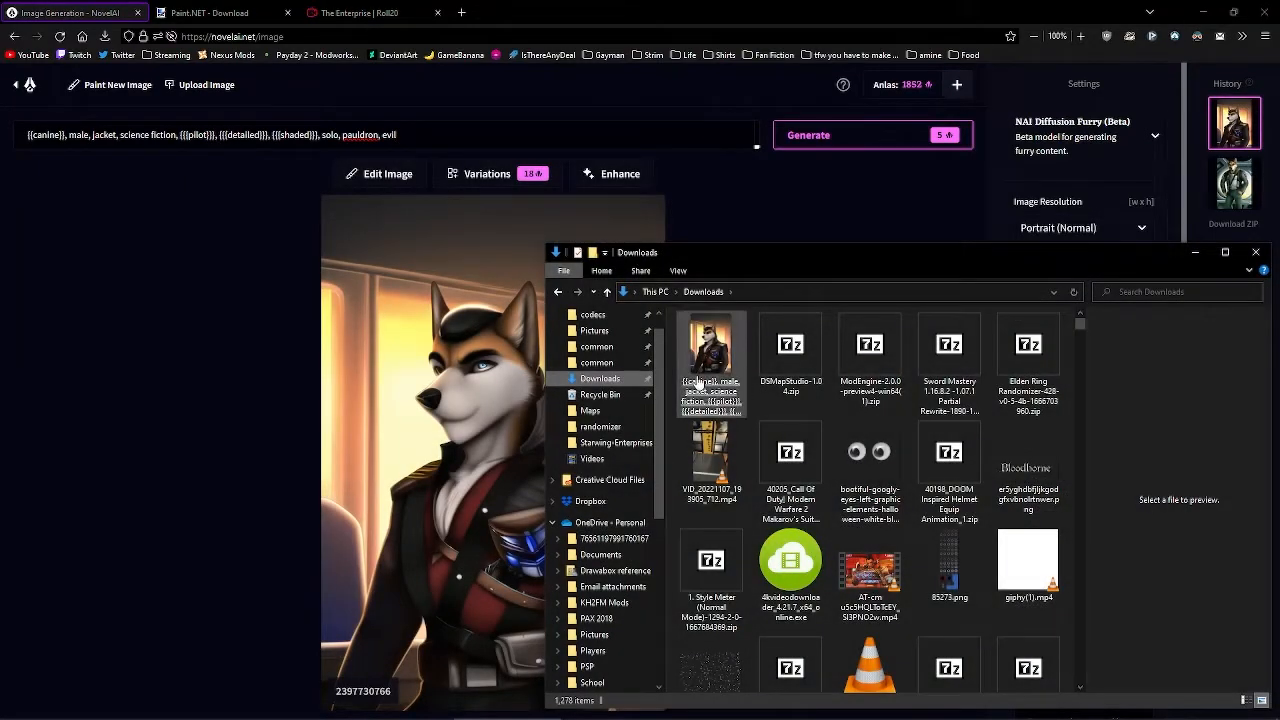
left_click(700, 385)
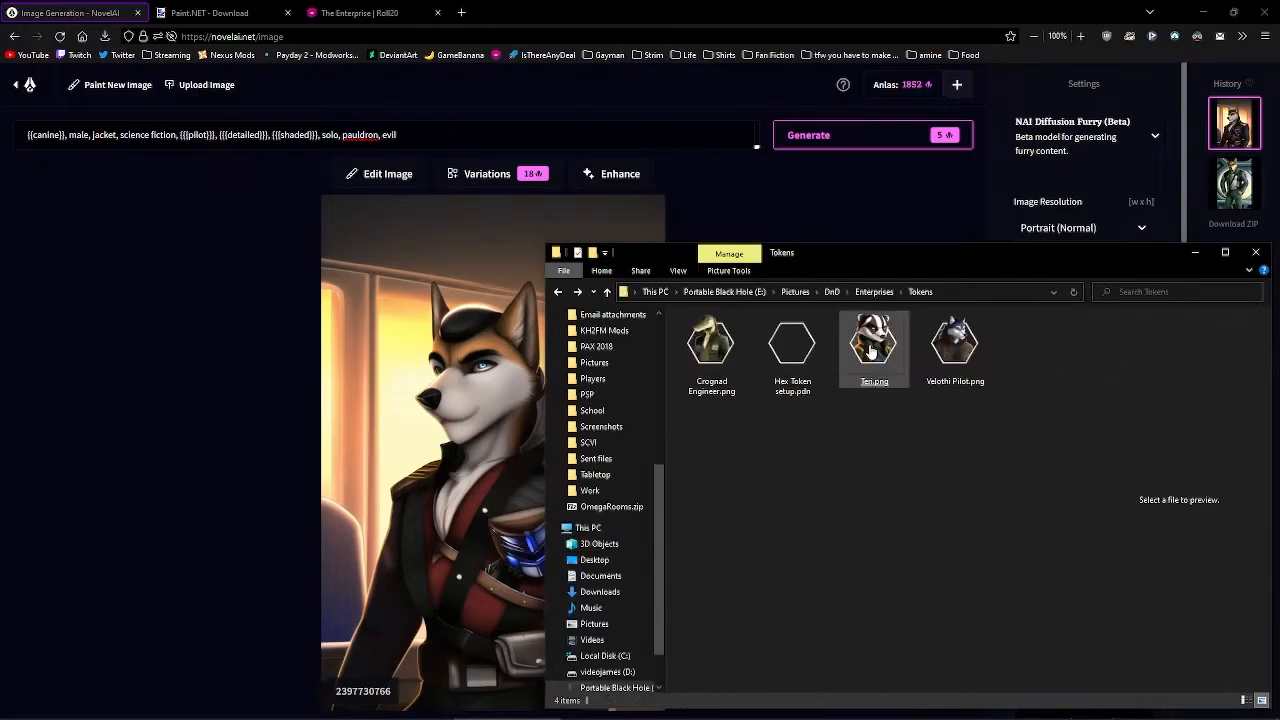
- Return to the Enterprises folder and preview the newest canine wolf image
left_click(874, 291)
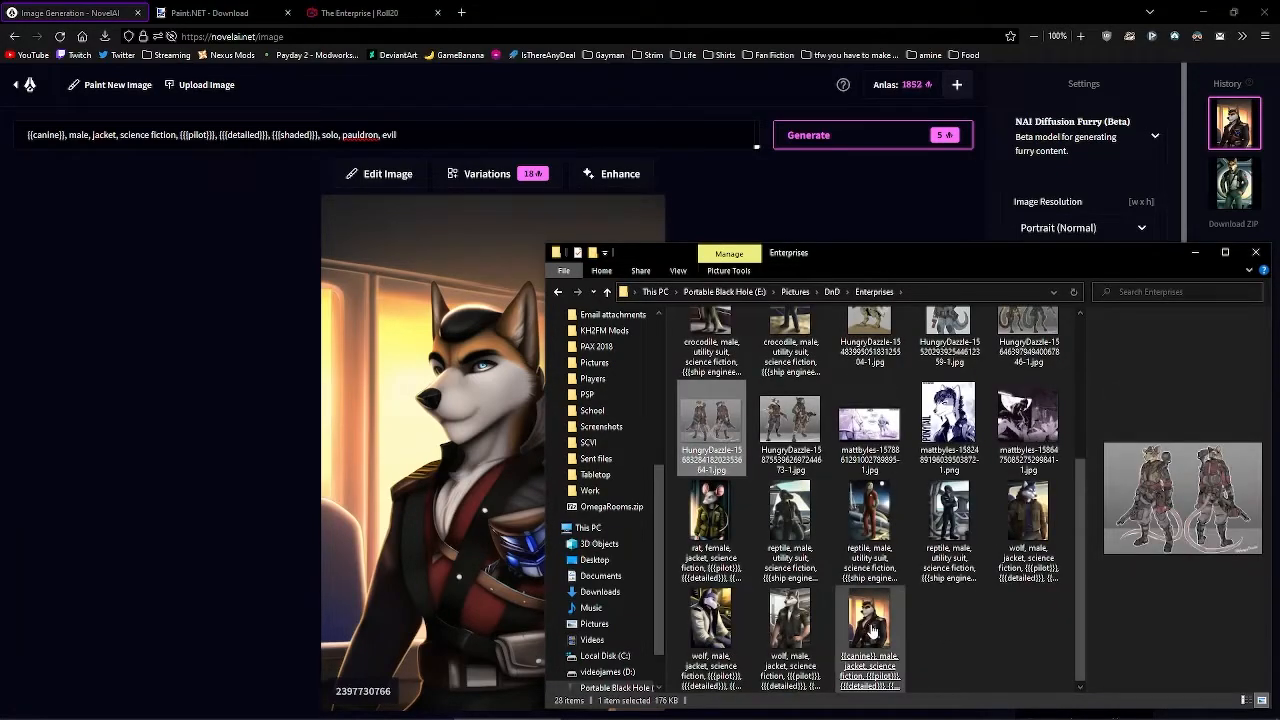
left_click(880, 630)
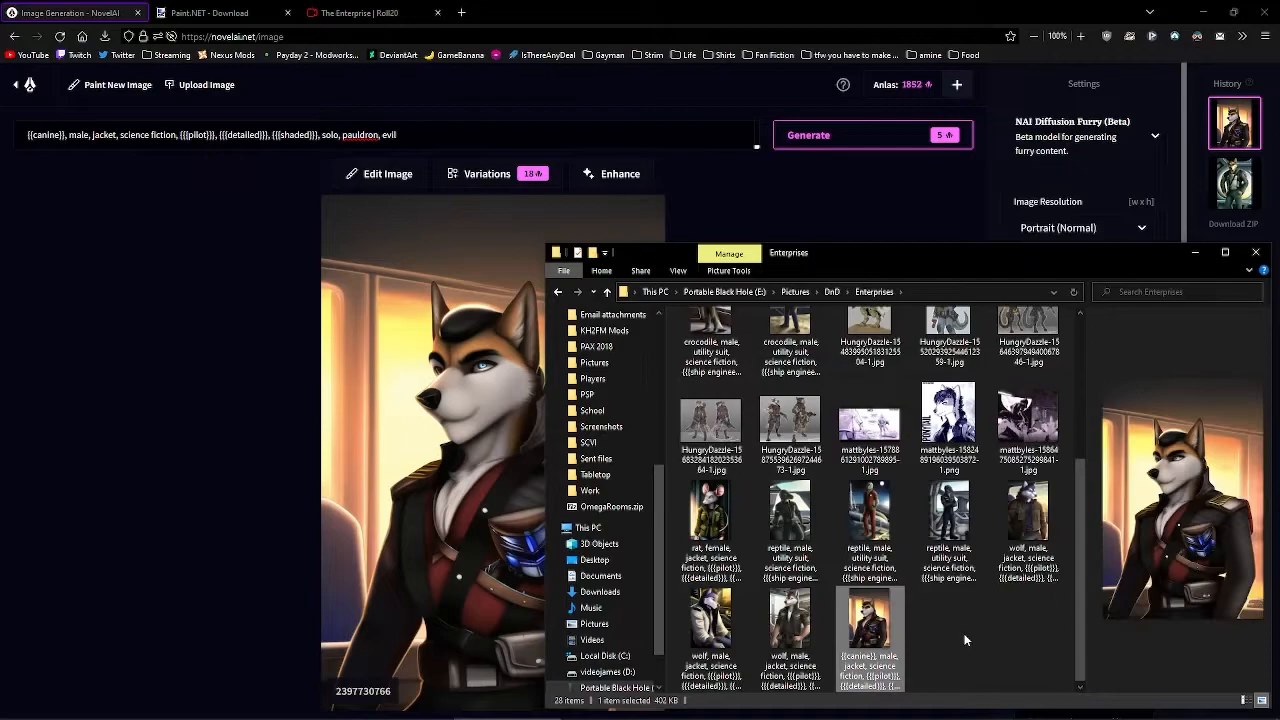
right_click(870, 626)
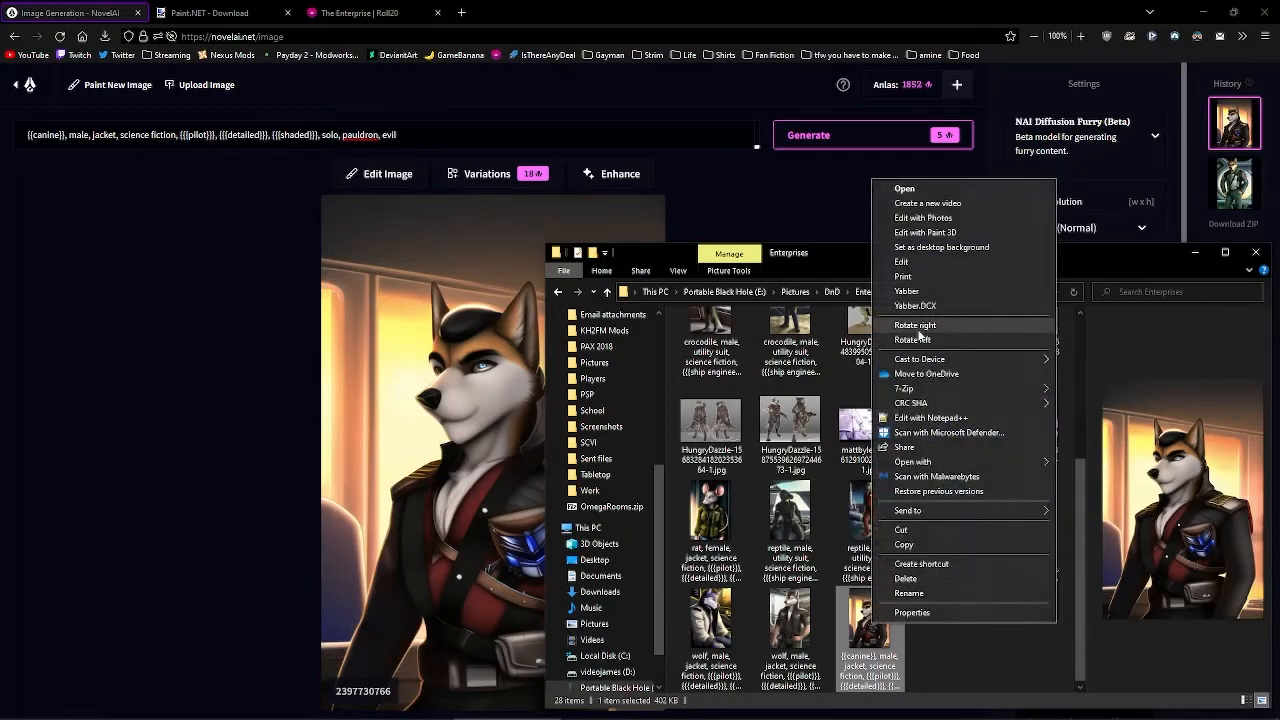
left_click(812, 268)
mouse_move(1076, 606)
left_mouse_down()
mouse_move(1085, 473)
mouse_move(1090, 598)
left_mouse_up()
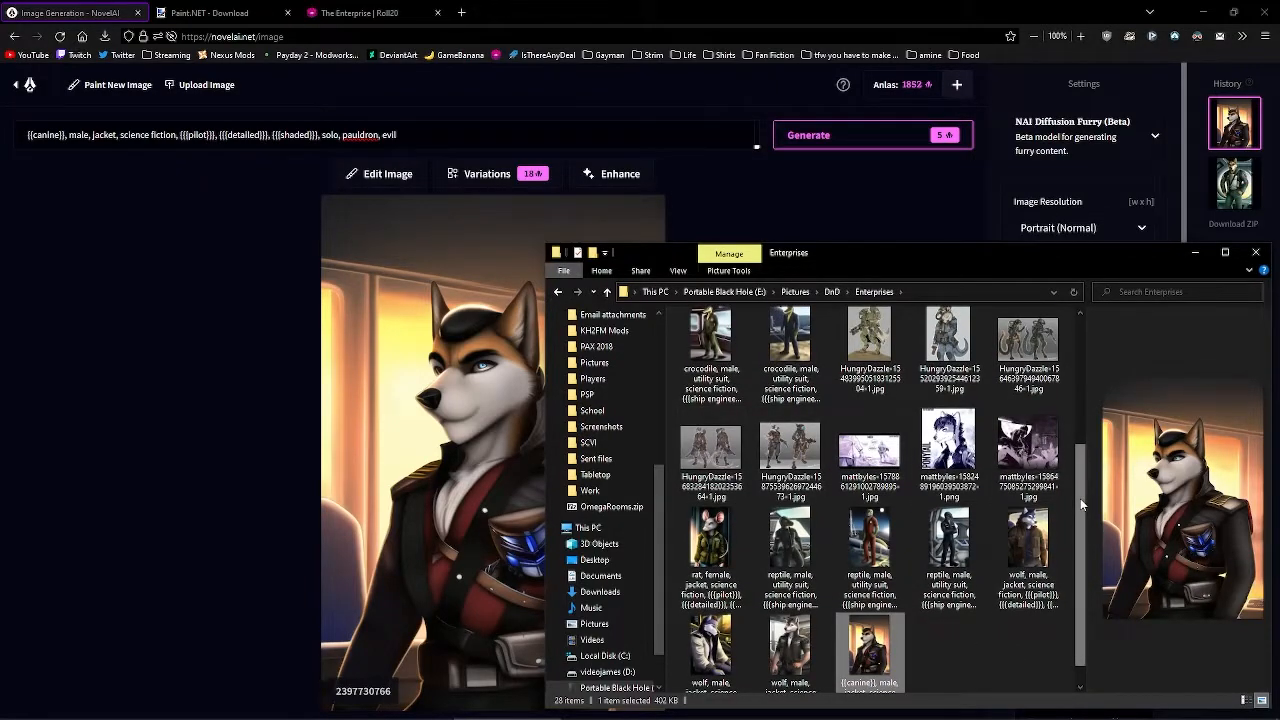
scroll(1080, 498, "up", 4)
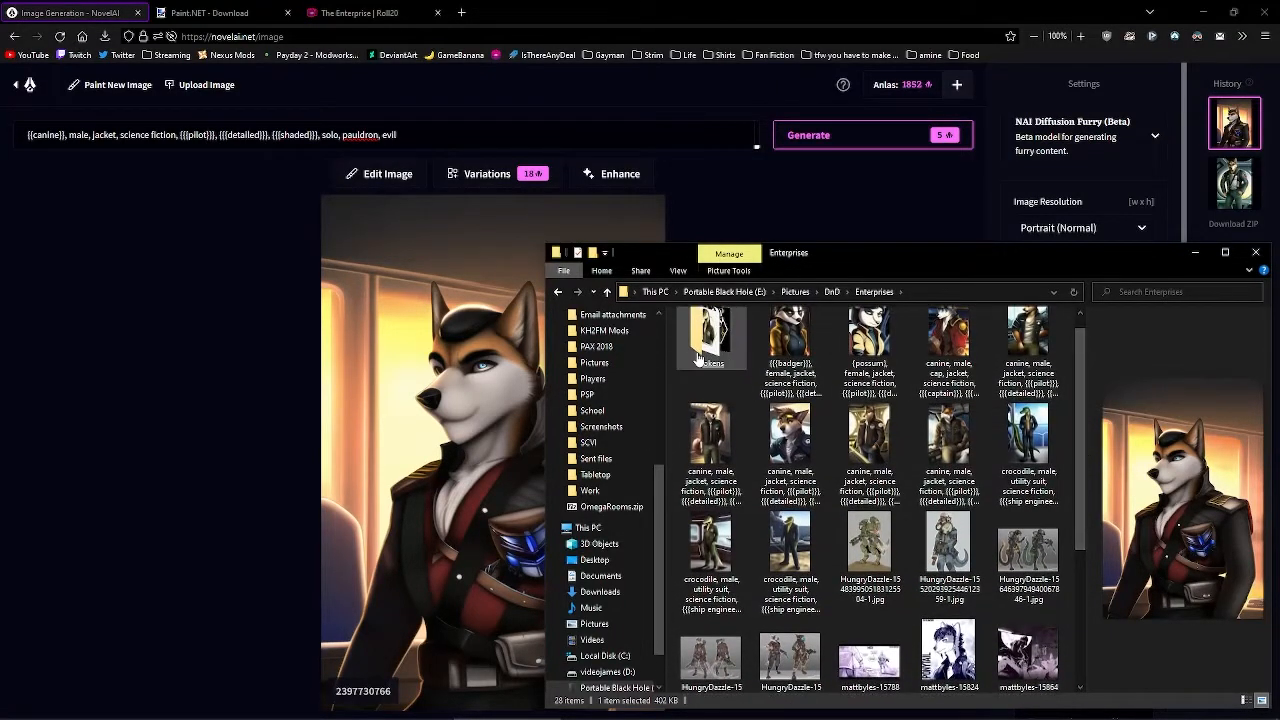
- Browse the Tokens folder previews of the badger and possum pilot portraits
left_click(698, 358)
left_click(790, 350)
left_click(869, 350)
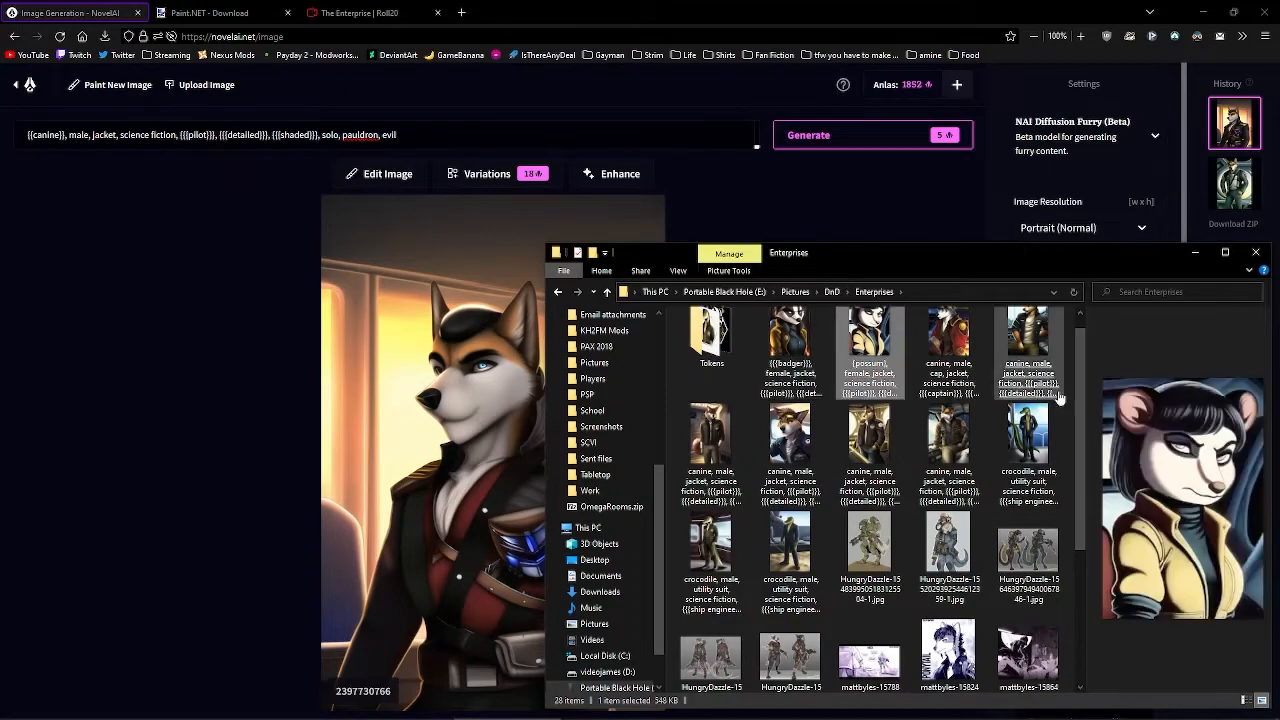
scroll(1080, 420, "down", 5)
left_click(1011, 641)
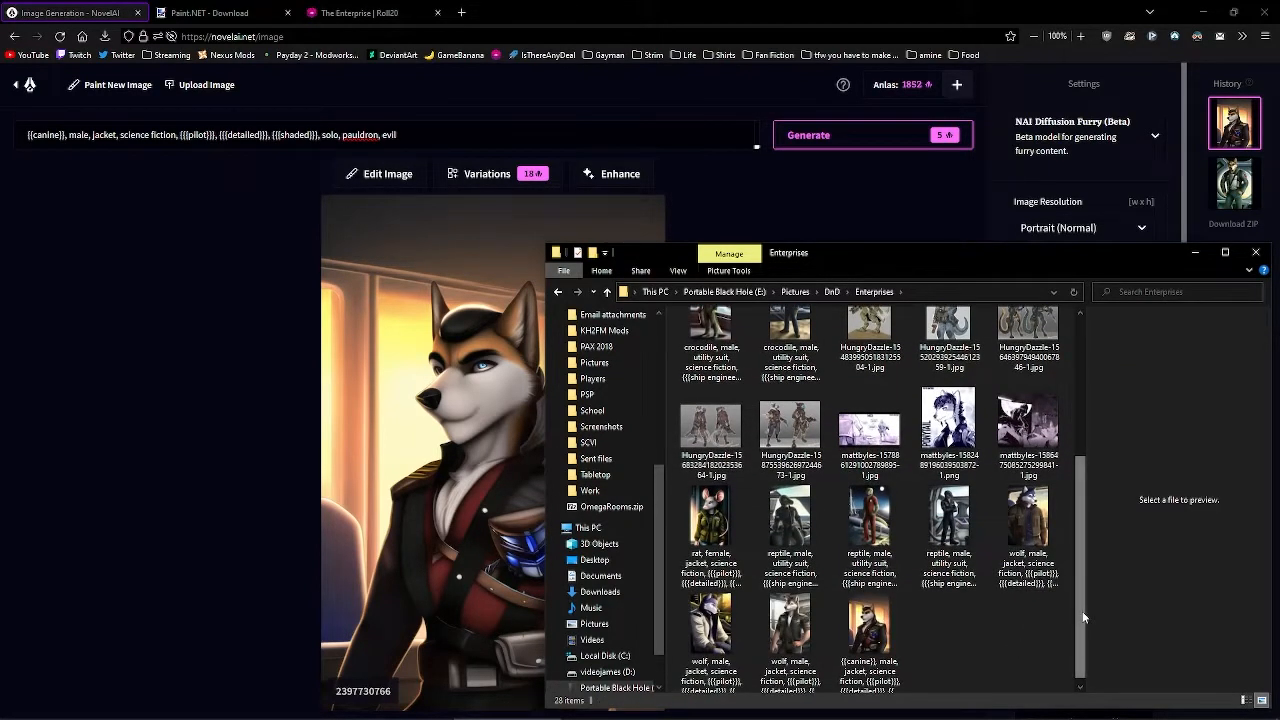
- Compare the wolf and red reptile images, then bring up the Paint.NET 4.3.12 download page
left_click(868, 632)
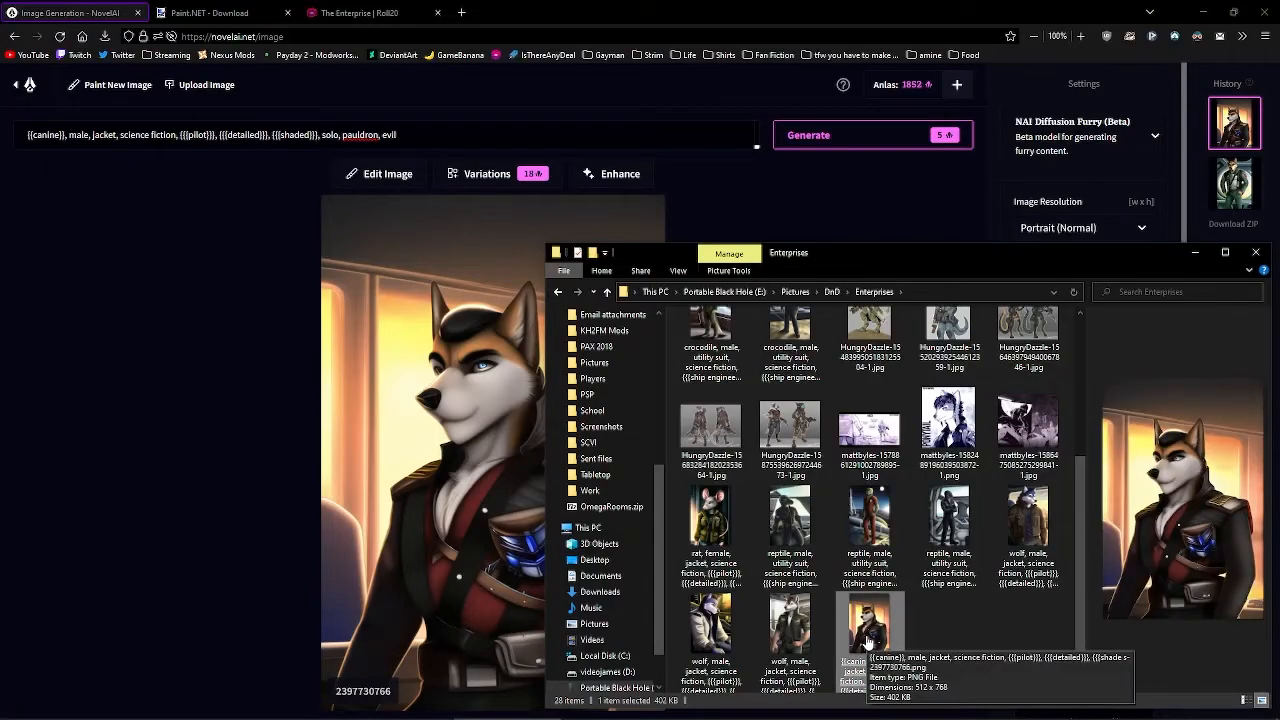
left_click(790, 625)
left_click(862, 549)
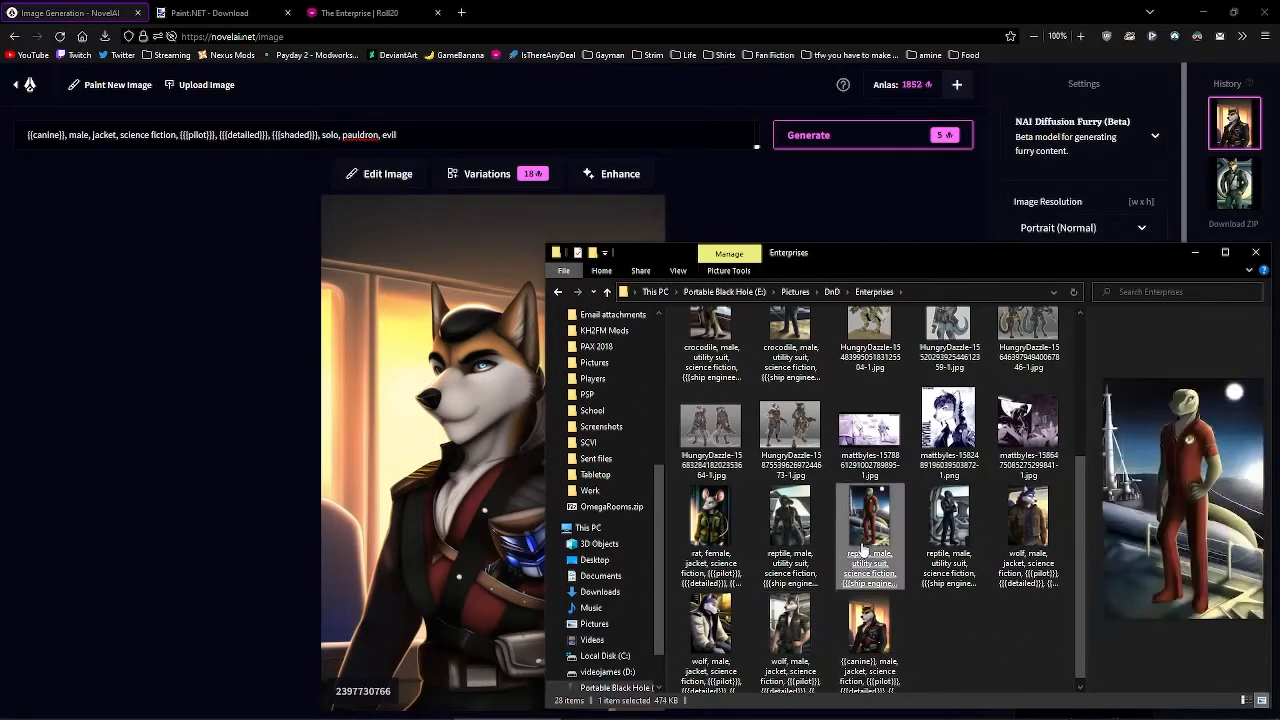
left_click(795, 625)
right_click(800, 628)
left_click(952, 657)
left_click(952, 657)
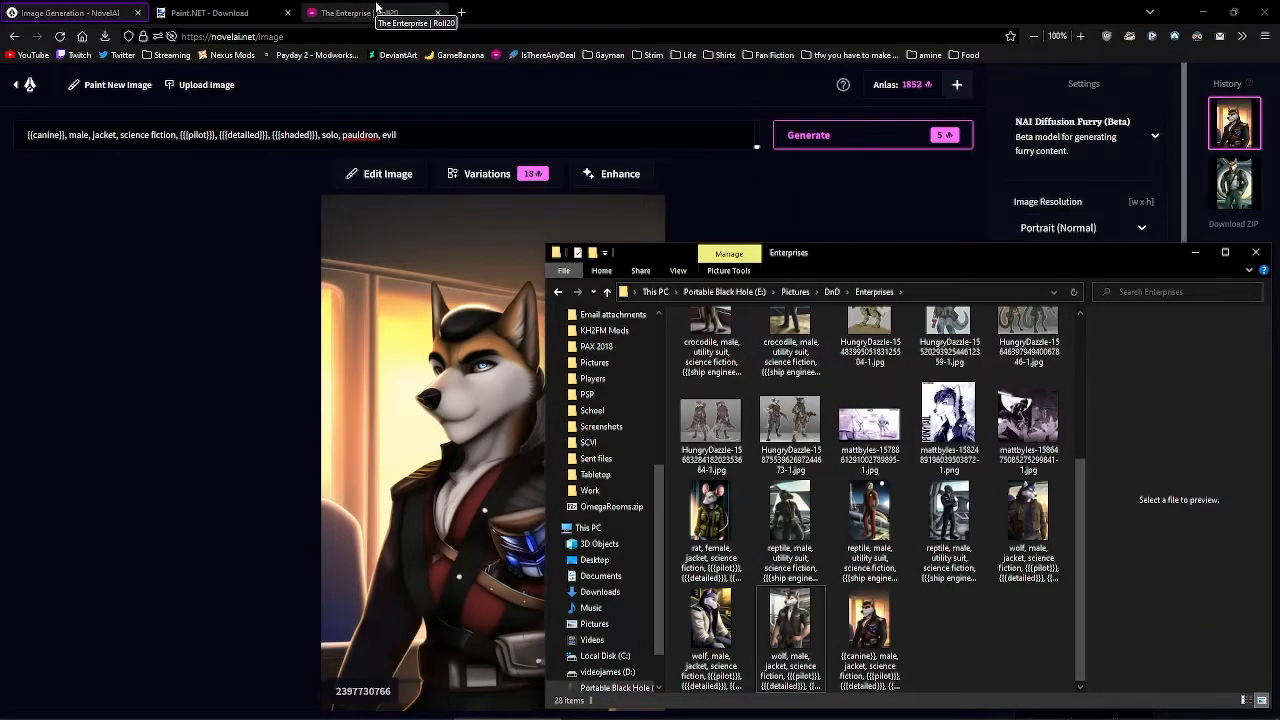
left_click(723, 211)
left_click(222, 8)
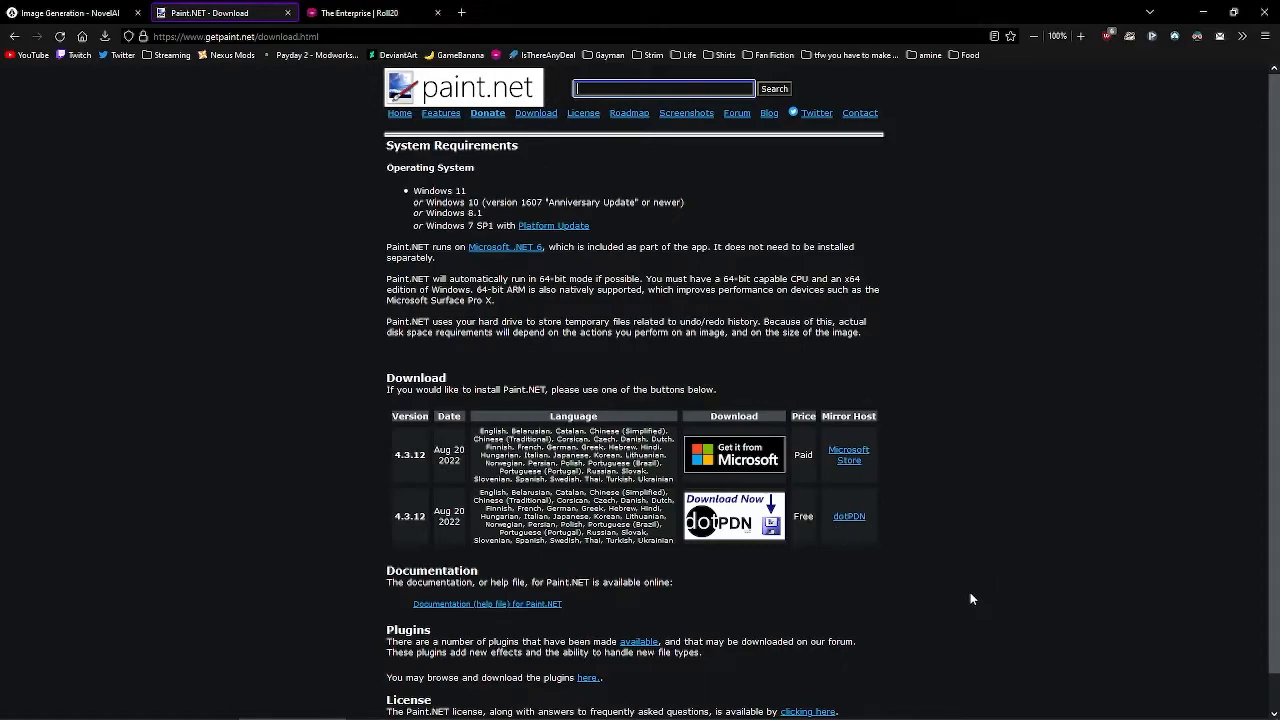
- Open the second wolf pilot image, in the olive jacket, from Enterprises in paint.net
left_click(503, 711)
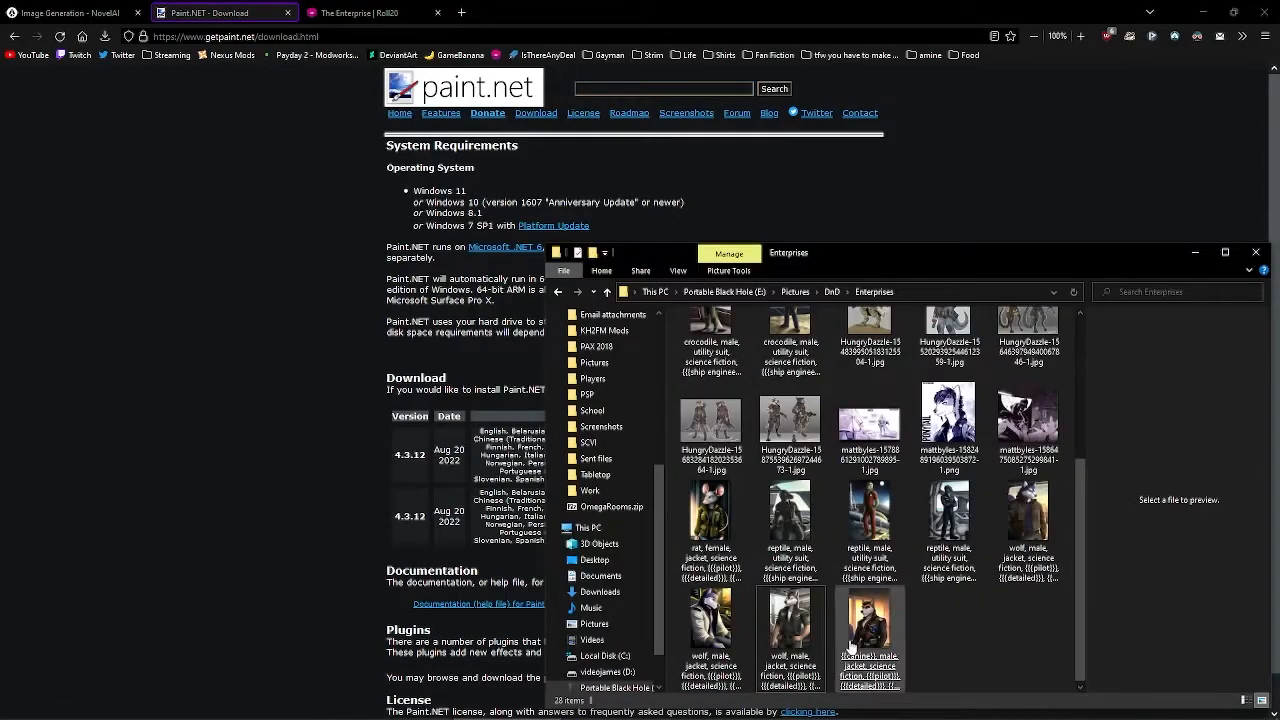
right_click(791, 619)
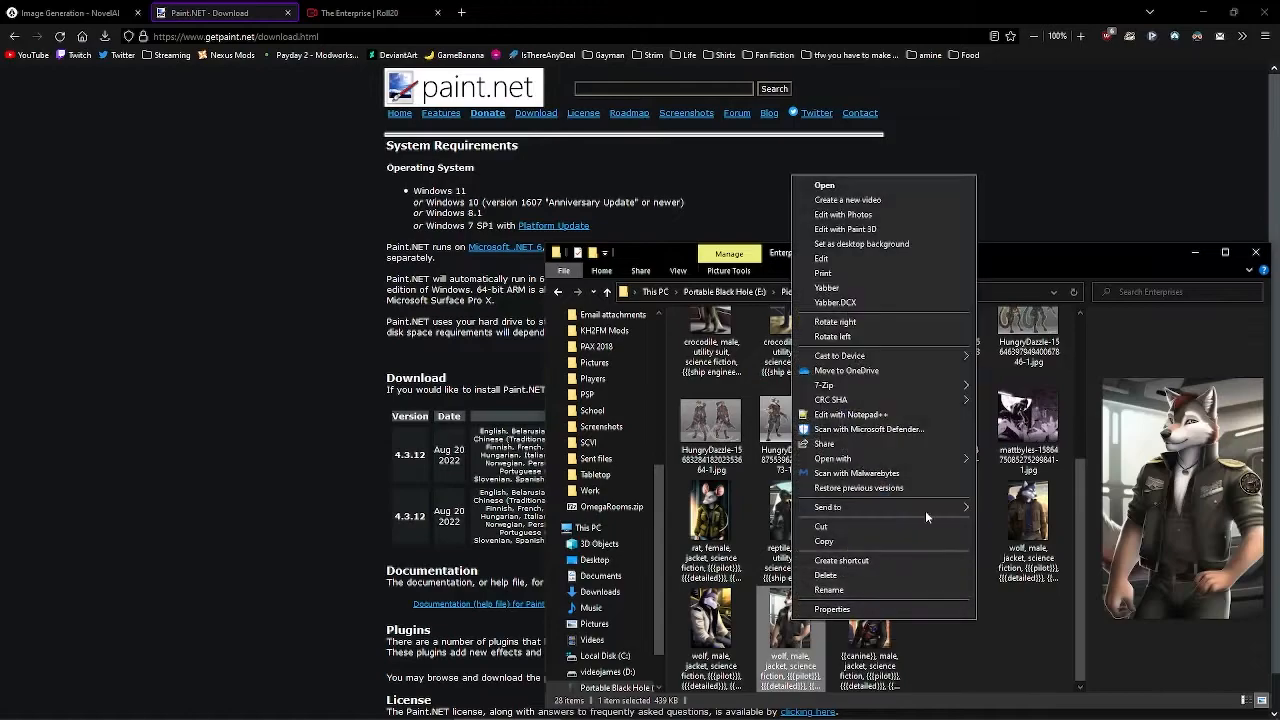
left_click(1055, 259)
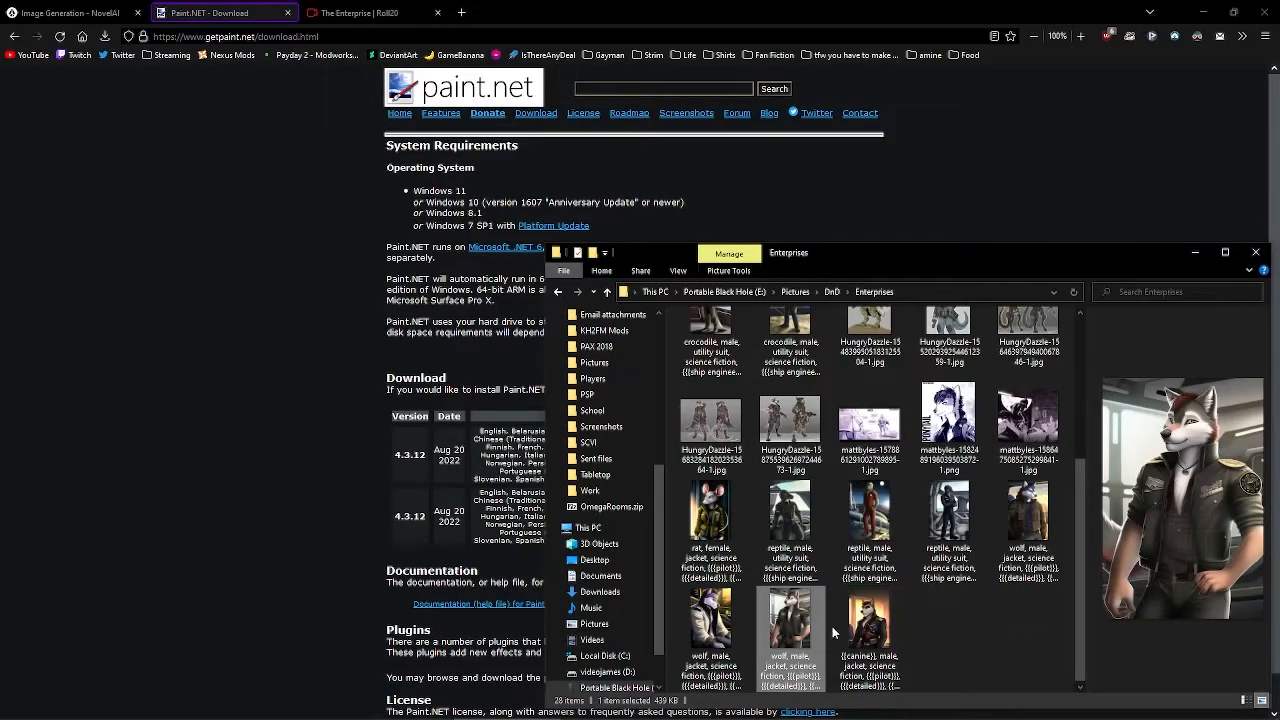
right_click(785, 635)
left_click(812, 253)
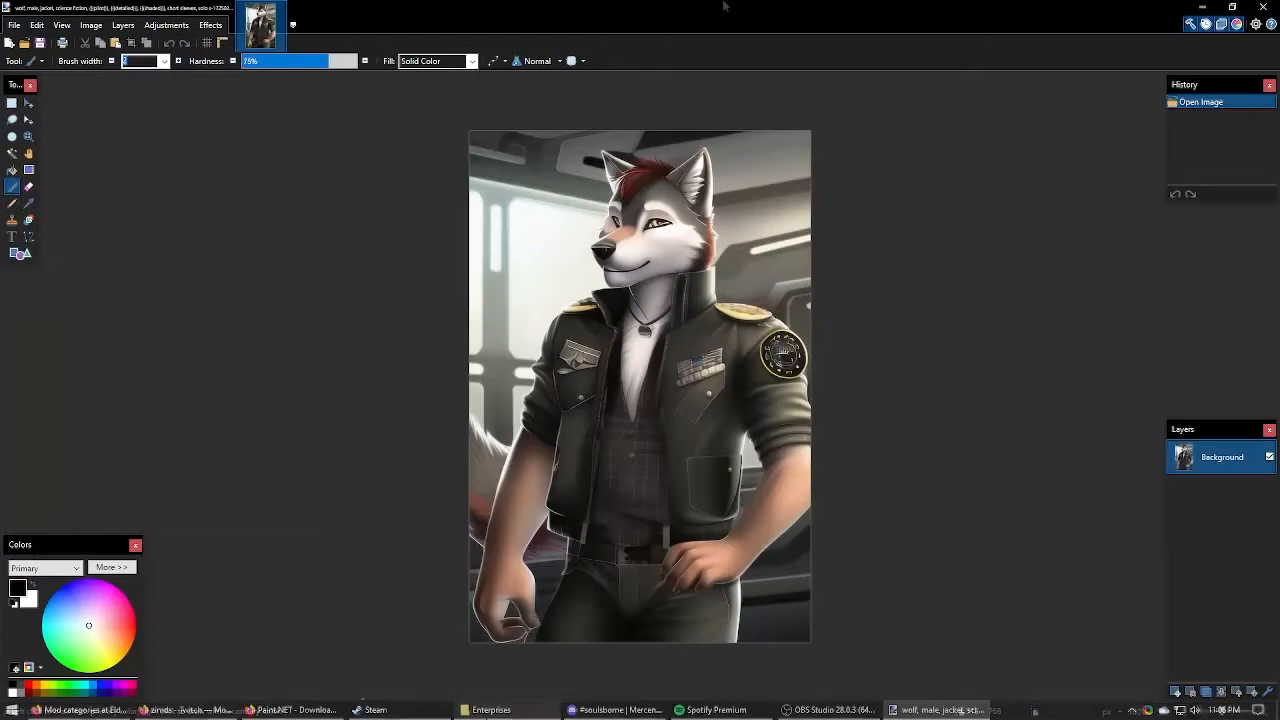
- Navigate into the Tokens folder and open Hex Token setup.pdn in paint.net
left_click(505, 655)
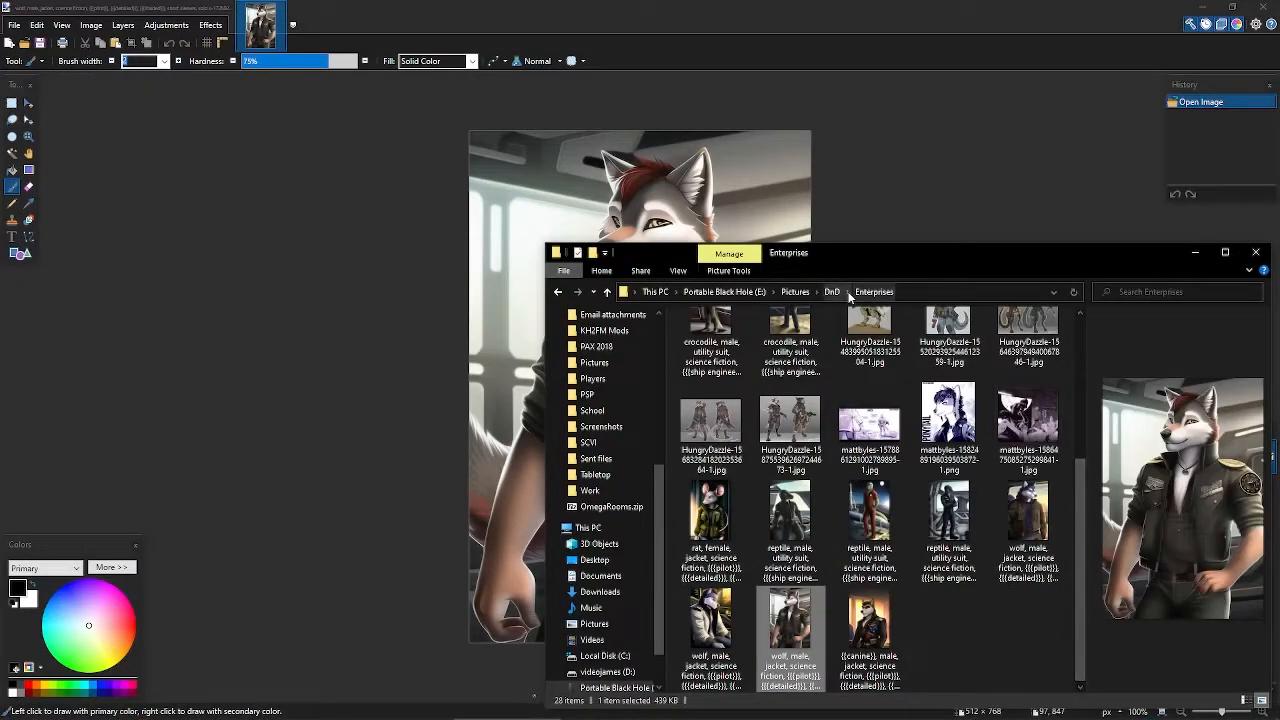
left_click(849, 296)
left_click(849, 296)
left_click(849, 296)
left_click(849, 296)
key("alt+Left")
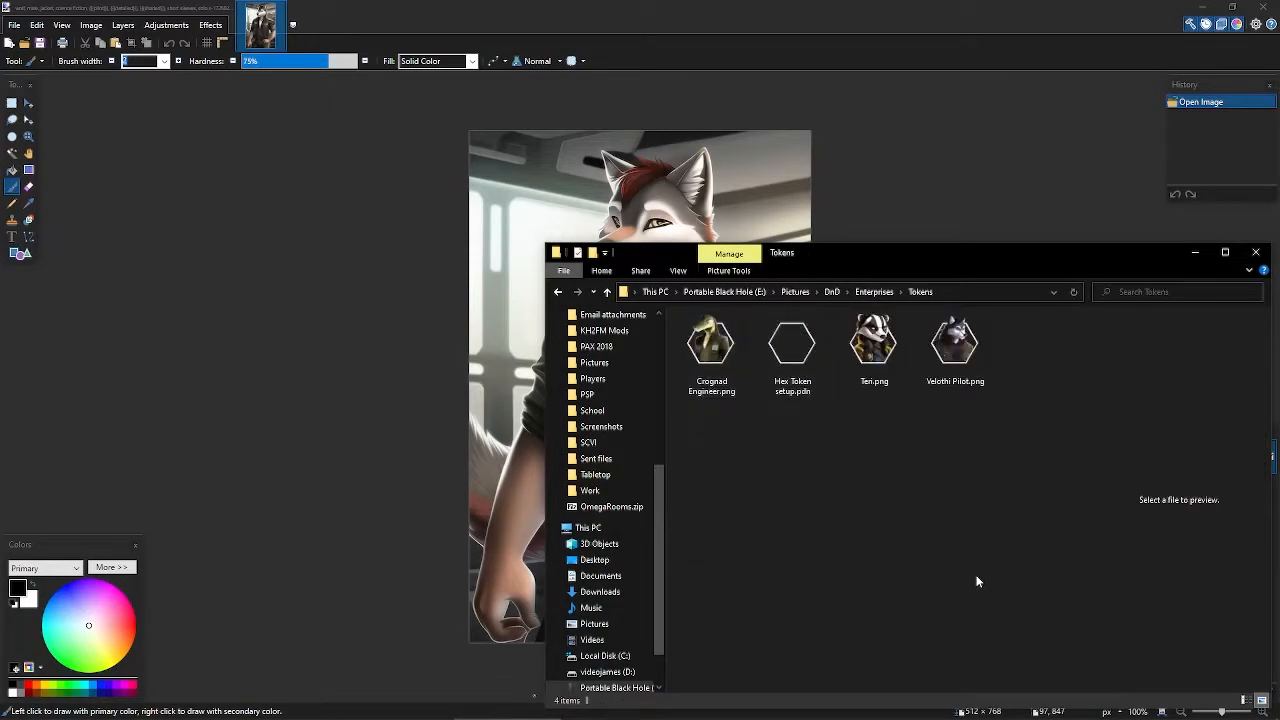
left_click(785, 390)
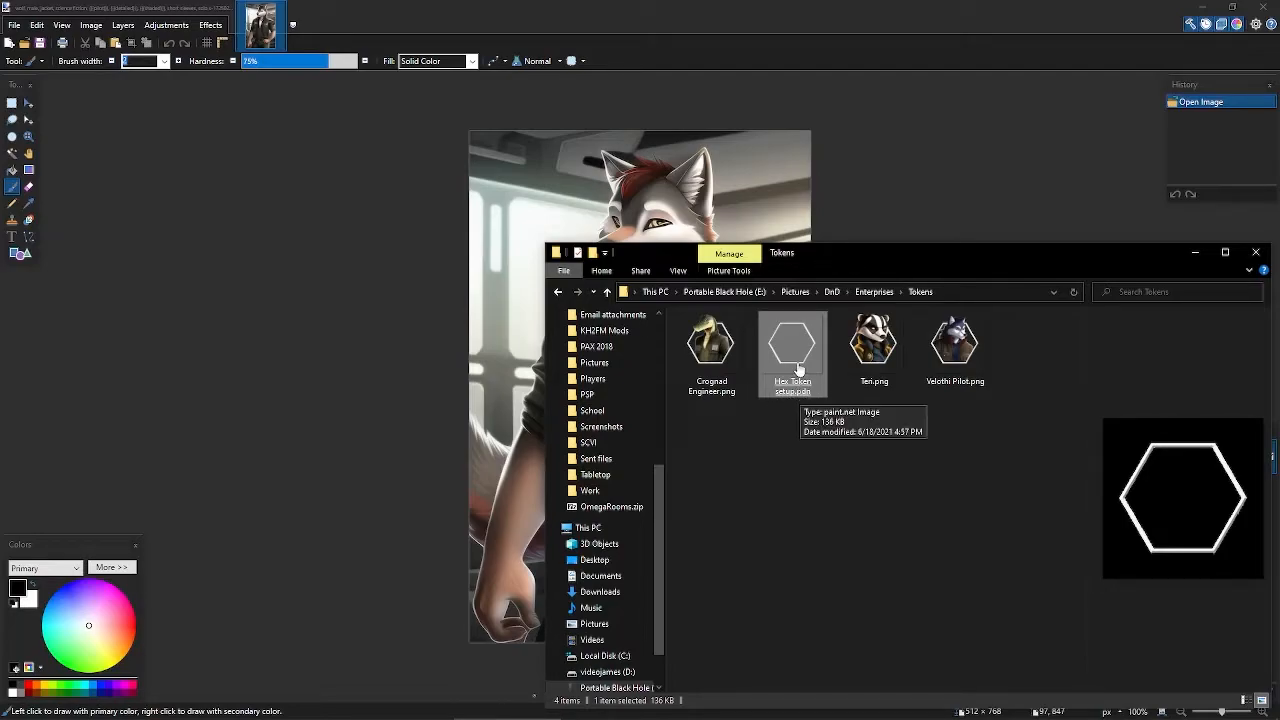
double_click(800, 366)
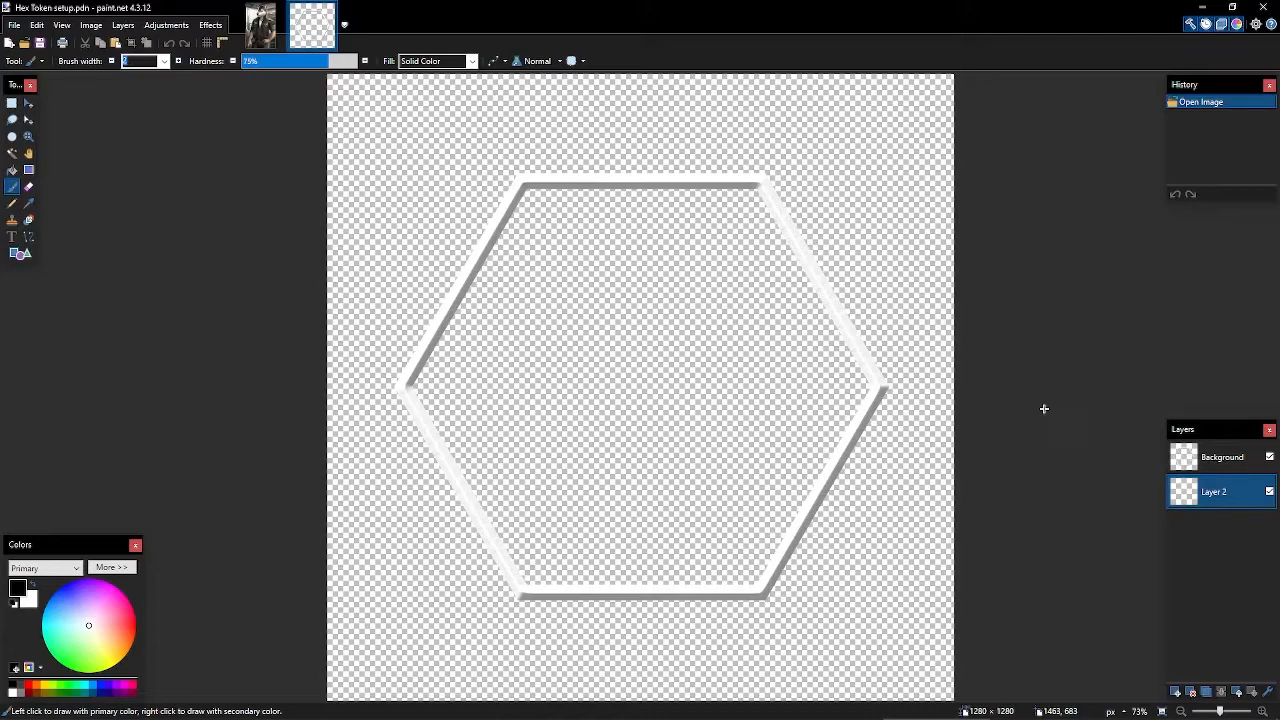
- Select the whole wolf image, then return to the Hex Token template
scroll(1042, 408, "down", 3)
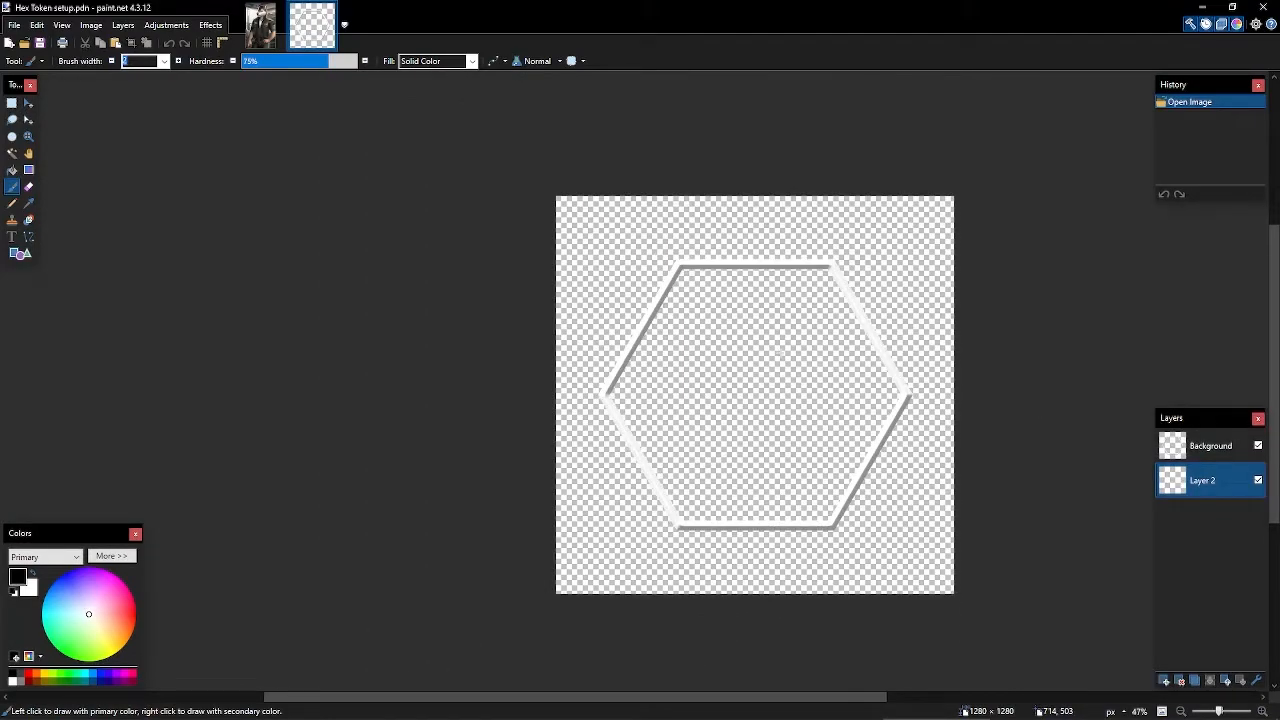
scroll(779, 353, "right", 3)
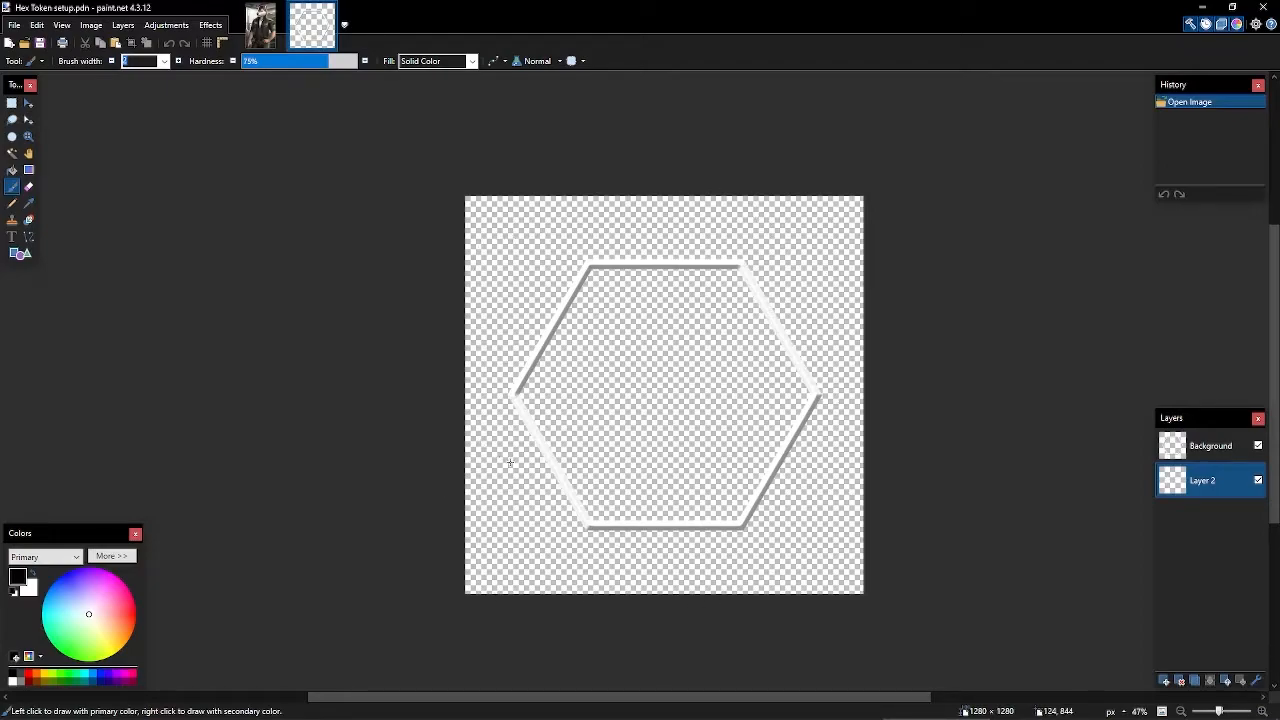
key("ctrl+Tab")
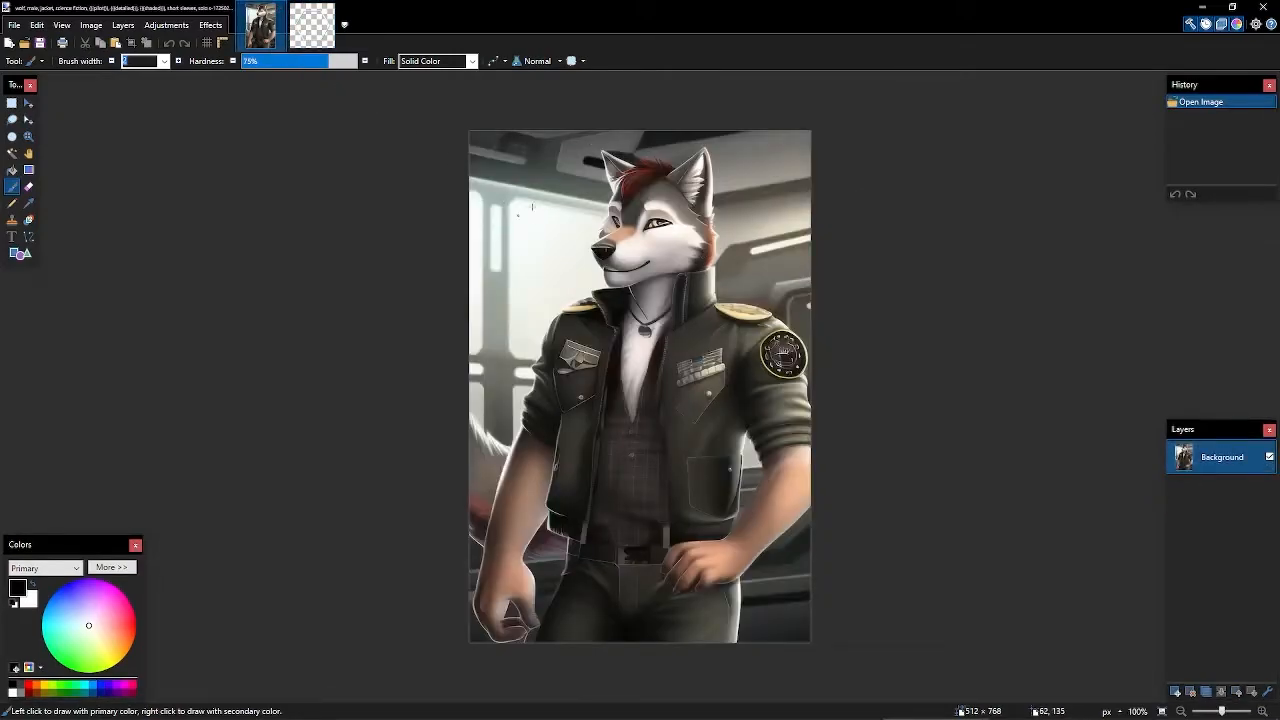
key("ctrl+a")
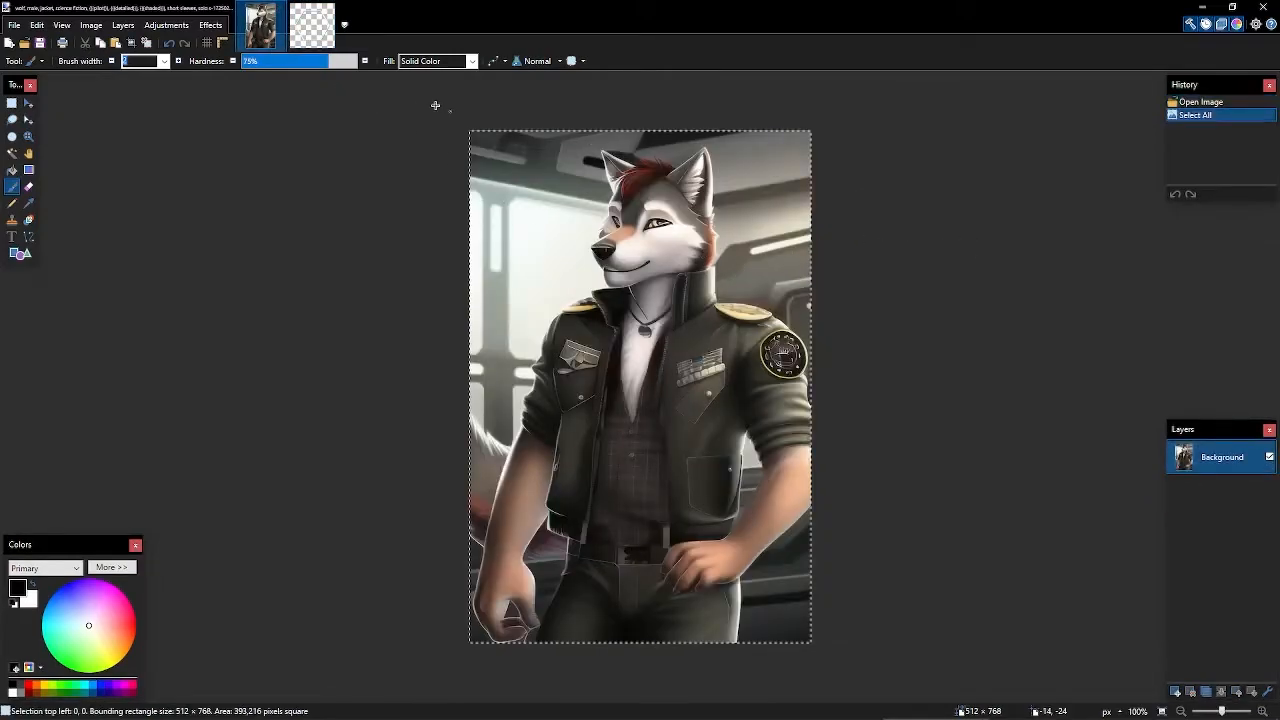
key("ctrl+Tab")
- Check the hexagon Background layer's visibility and make Layer 2 the working layer
left_click(1197, 455)
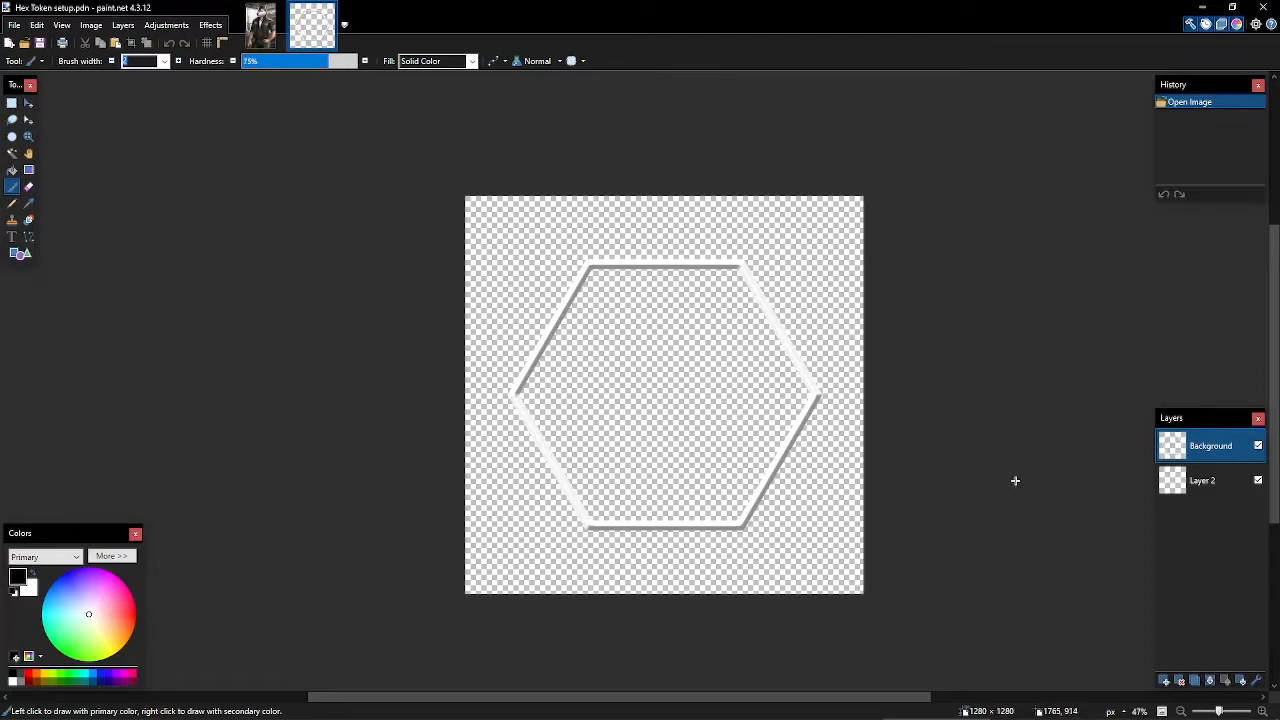
left_click(1215, 485)
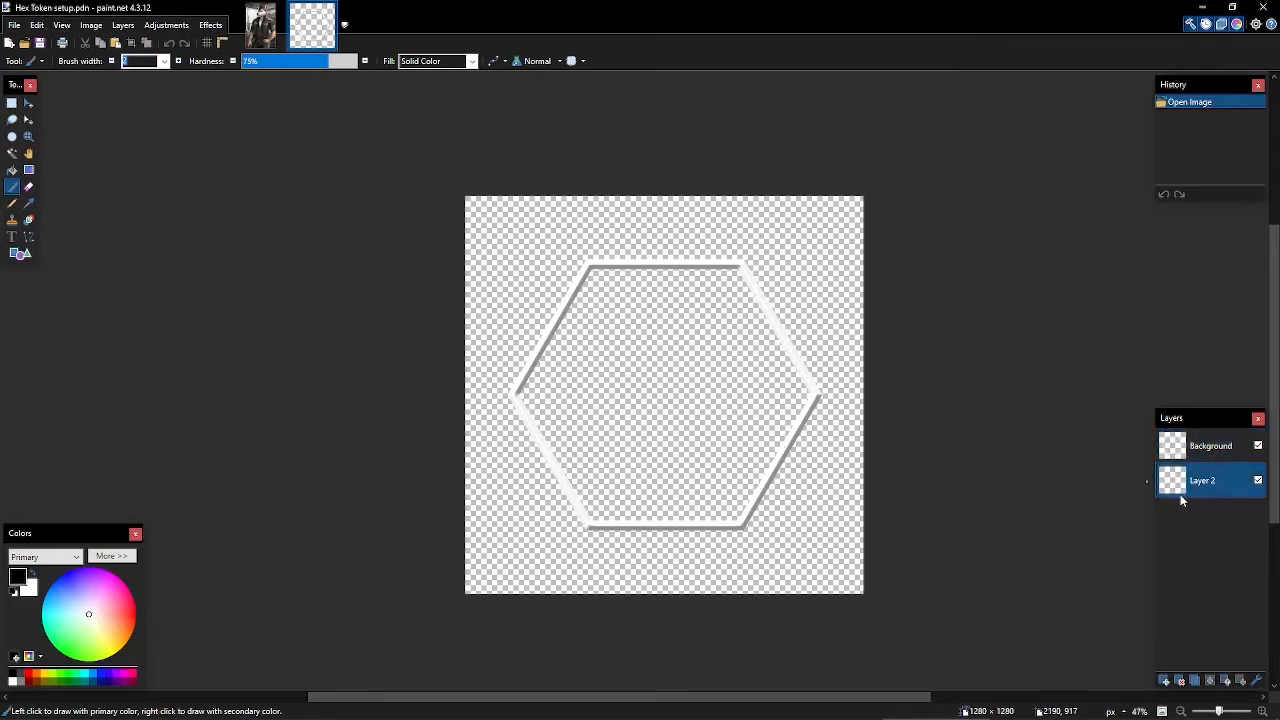
left_click(1210, 452)
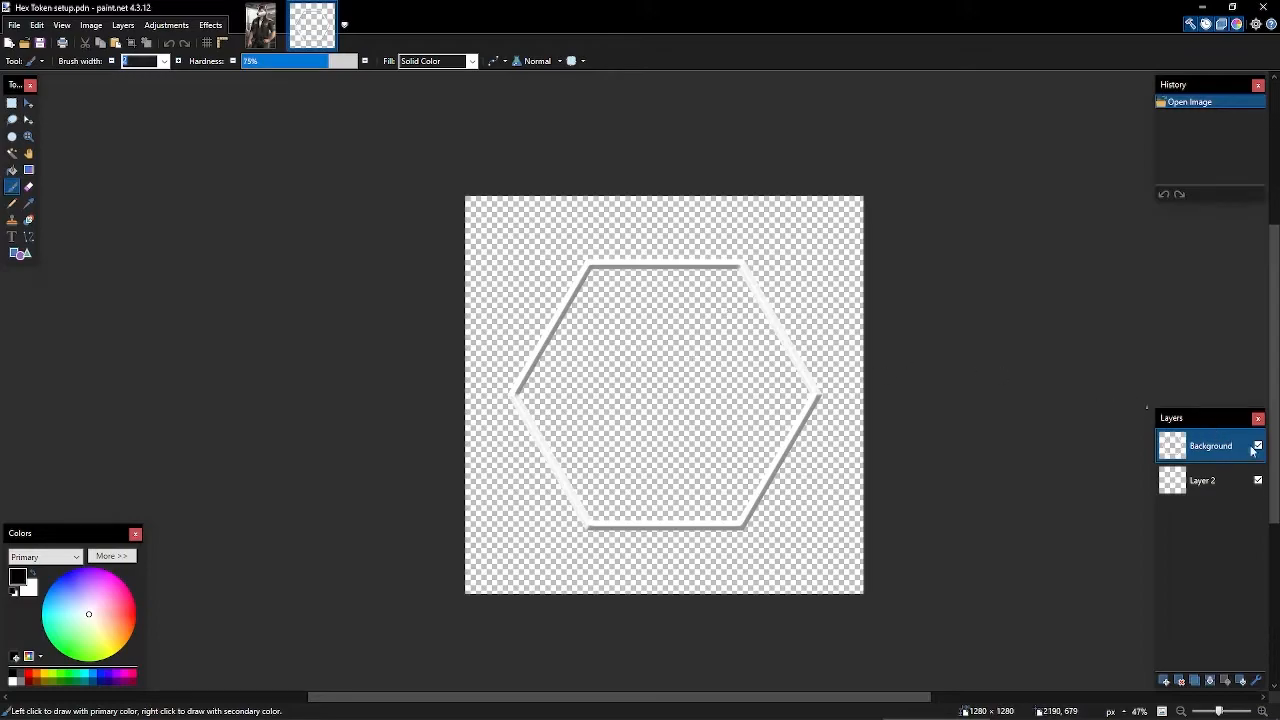
left_click(1259, 446)
left_click(1259, 446)
left_click(1259, 446)
left_click(1259, 446)
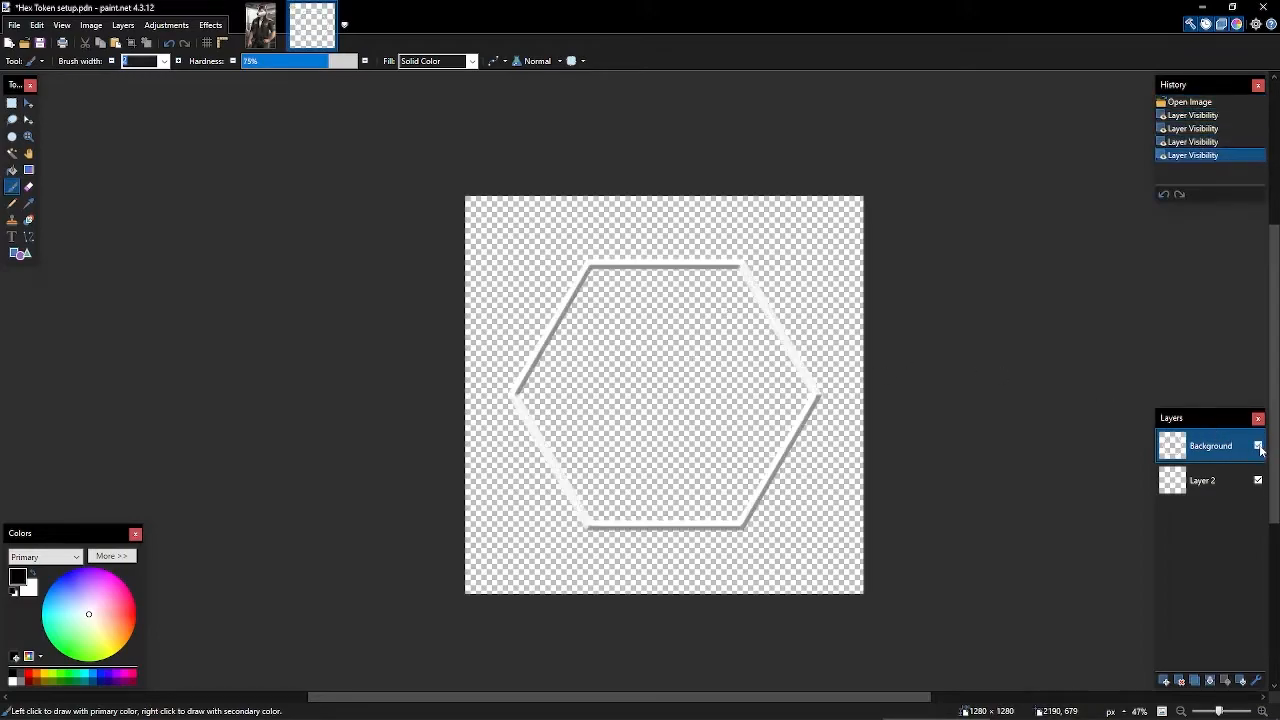
left_click(1199, 482)
- Paste the wolf picture onto Layer 2 and drag it over the hexagon's centre
key("ctrl+v")
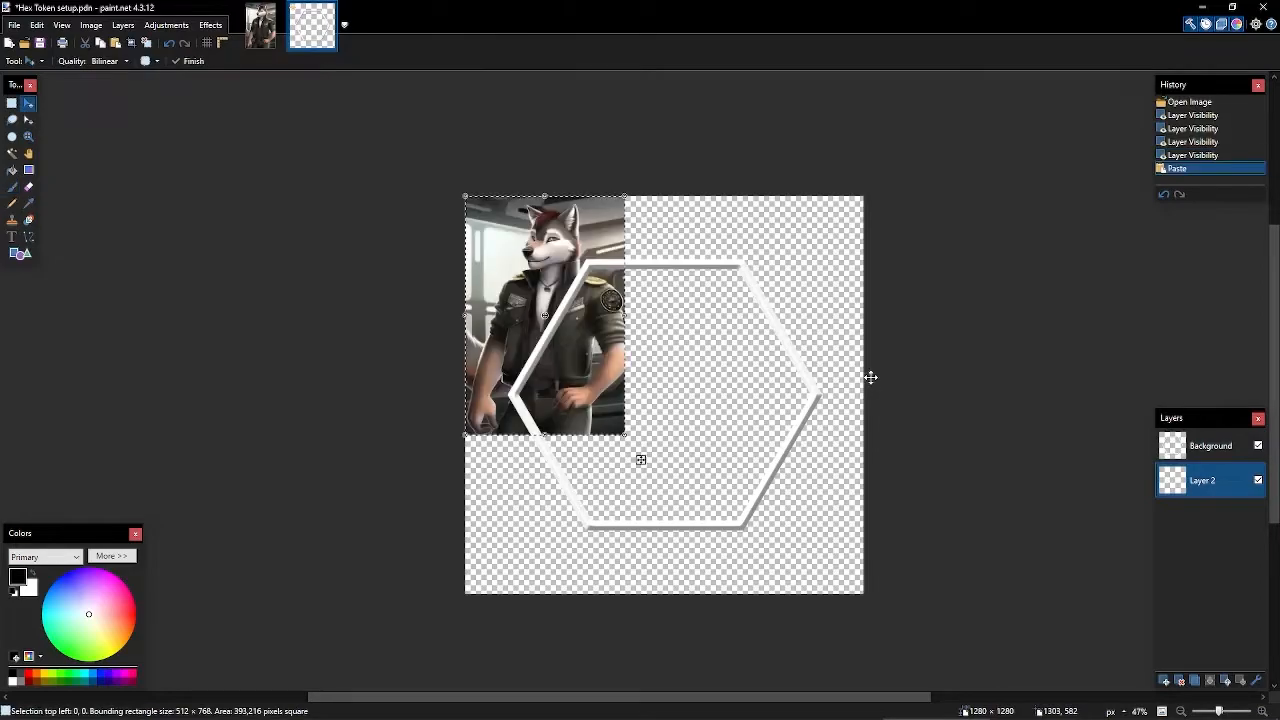
left_click_drag(640, 457, 834, 672)
left_click_drag(734, 503, 716, 474)
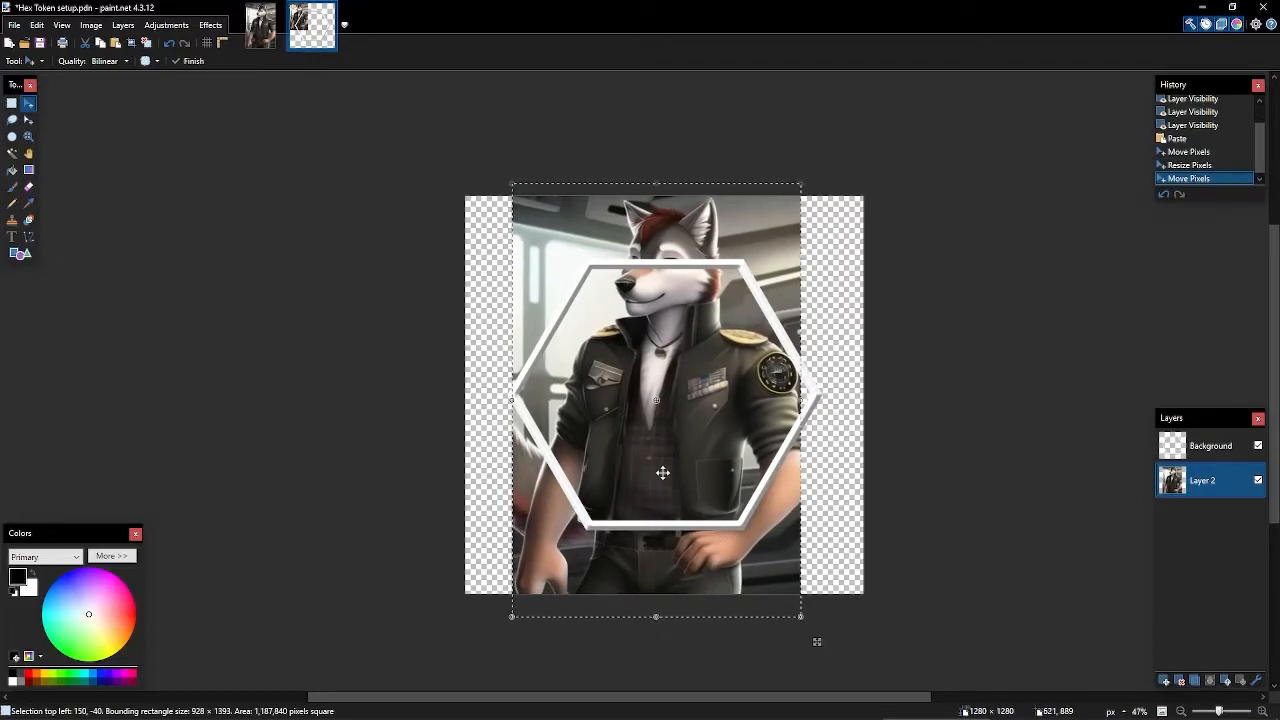
left_click_drag(657, 471, 674, 469)
scroll(776, 466, "up", 9, "ctrl")
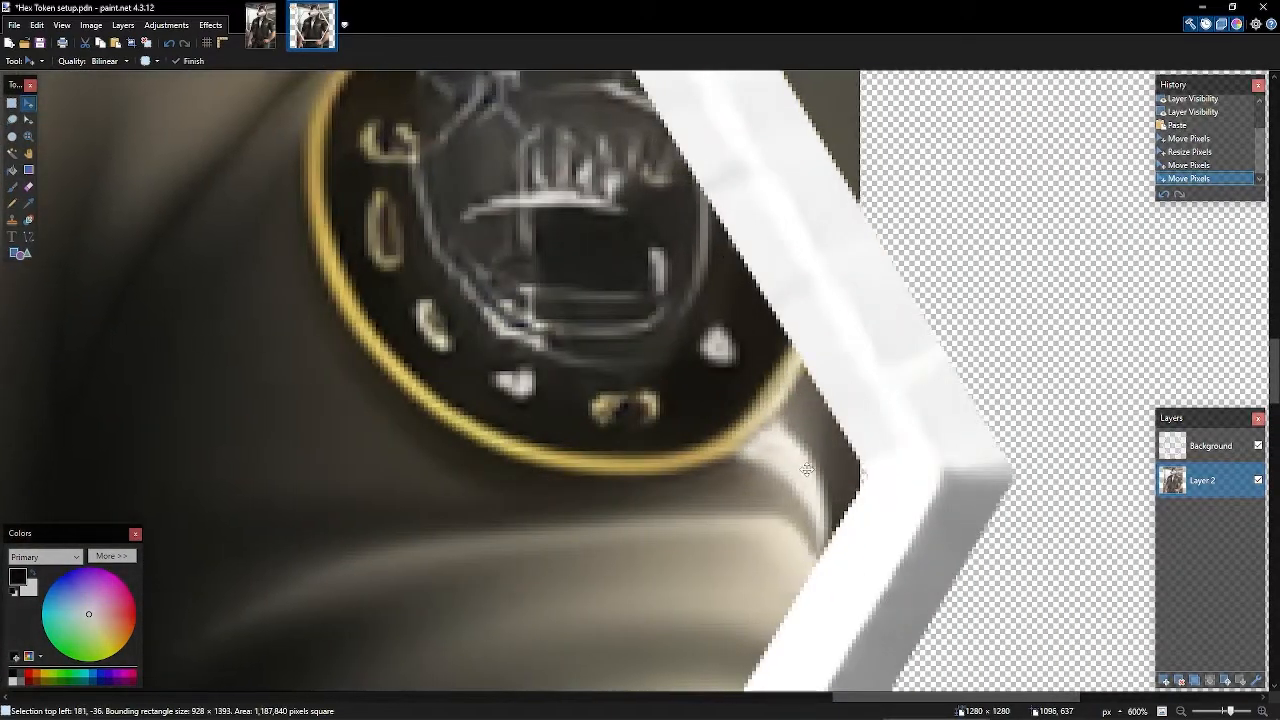
left_click_drag(807, 469, 757, 466)
scroll(757, 466, "down", 6, "ctrl")
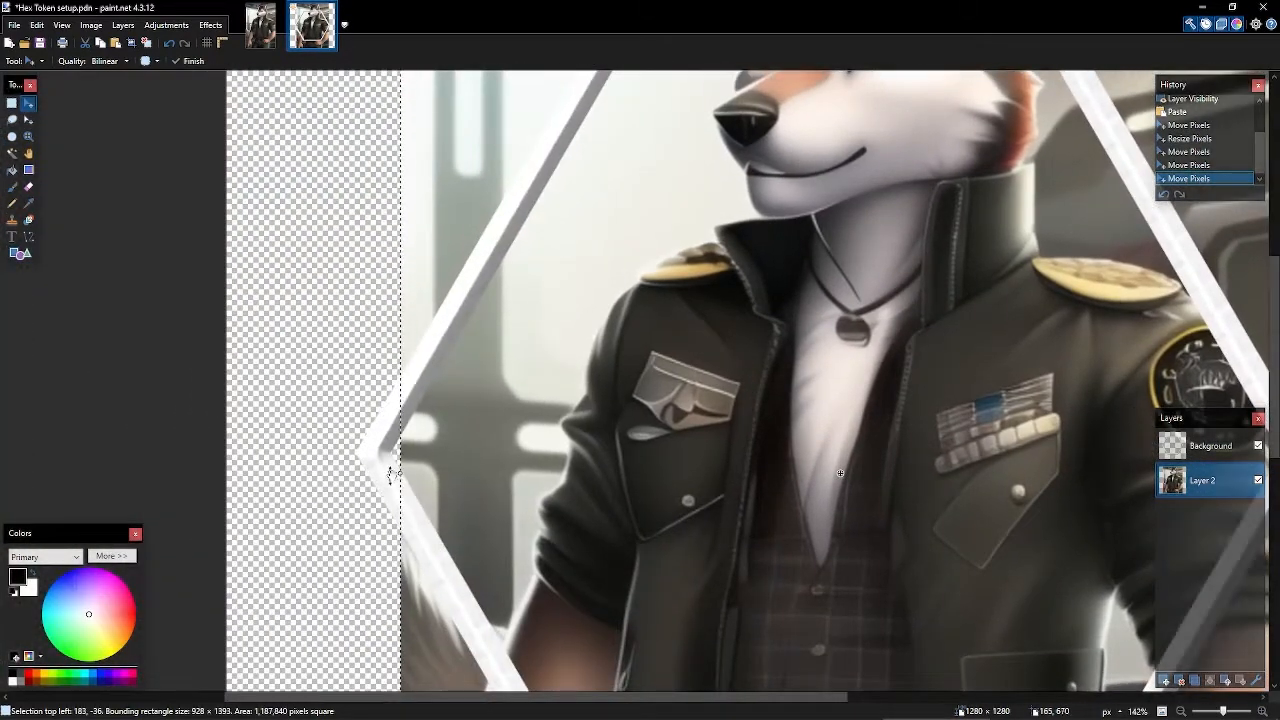
- Enlarge the wolf picture to 1128 × 1692 and centre his face in the hexagon
left_click_drag(400, 472, 388, 472)
scroll(427, 487, "up", 4, "ctrl")
scroll(507, 470, "up", 3, "ctrl")
left_click_drag(557, 449, 551, 449)
scroll(826, 514, "down", 1, "ctrl")
scroll(826, 514, "down", 12, "ctrl")
scroll(870, 519, "down", 2)
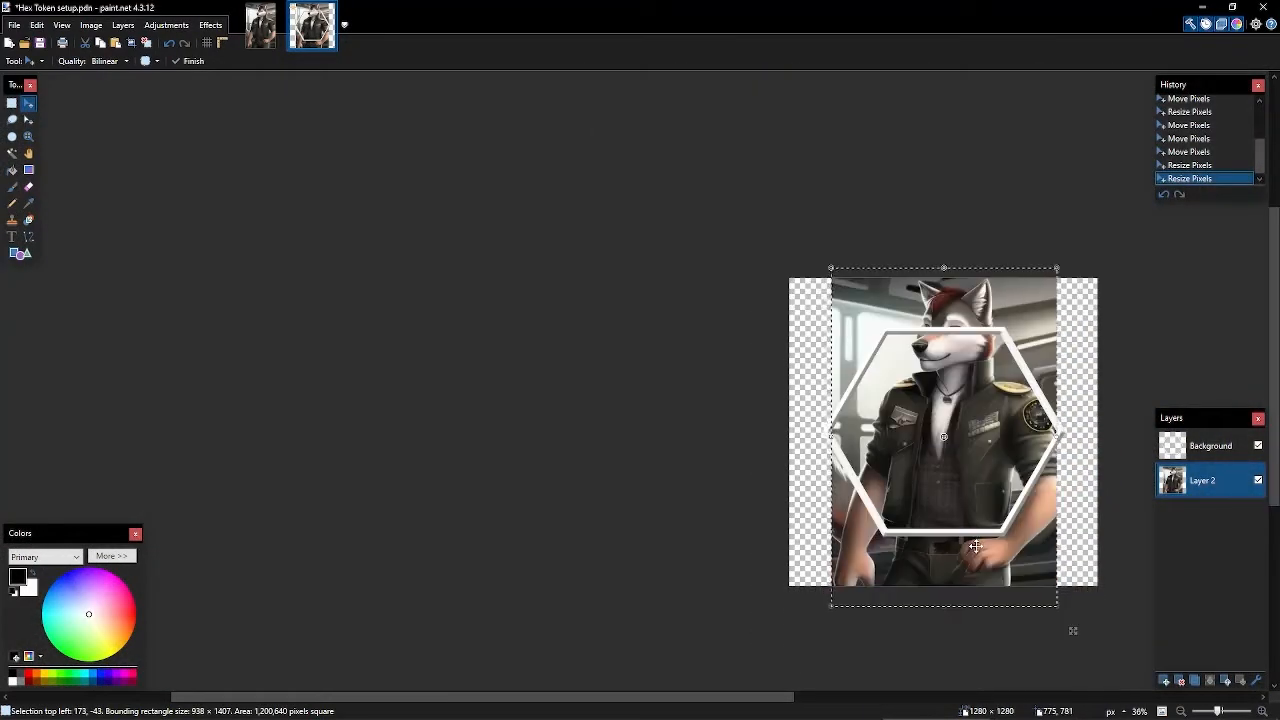
scroll(971, 500, "right", 3)
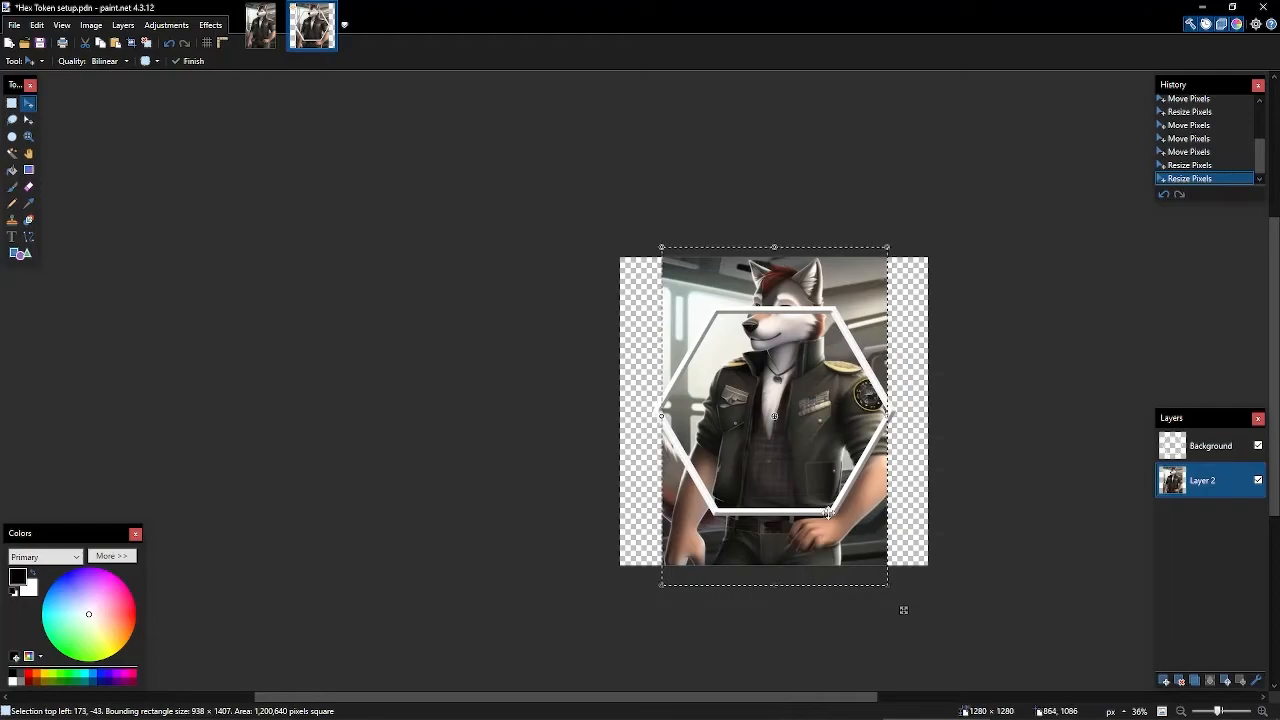
scroll(832, 266, "up", 5, "ctrl")
left_click_drag(832, 267, 832, 264)
scroll(827, 367, "down", 7)
scroll(827, 367, "down", 6, "ctrl")
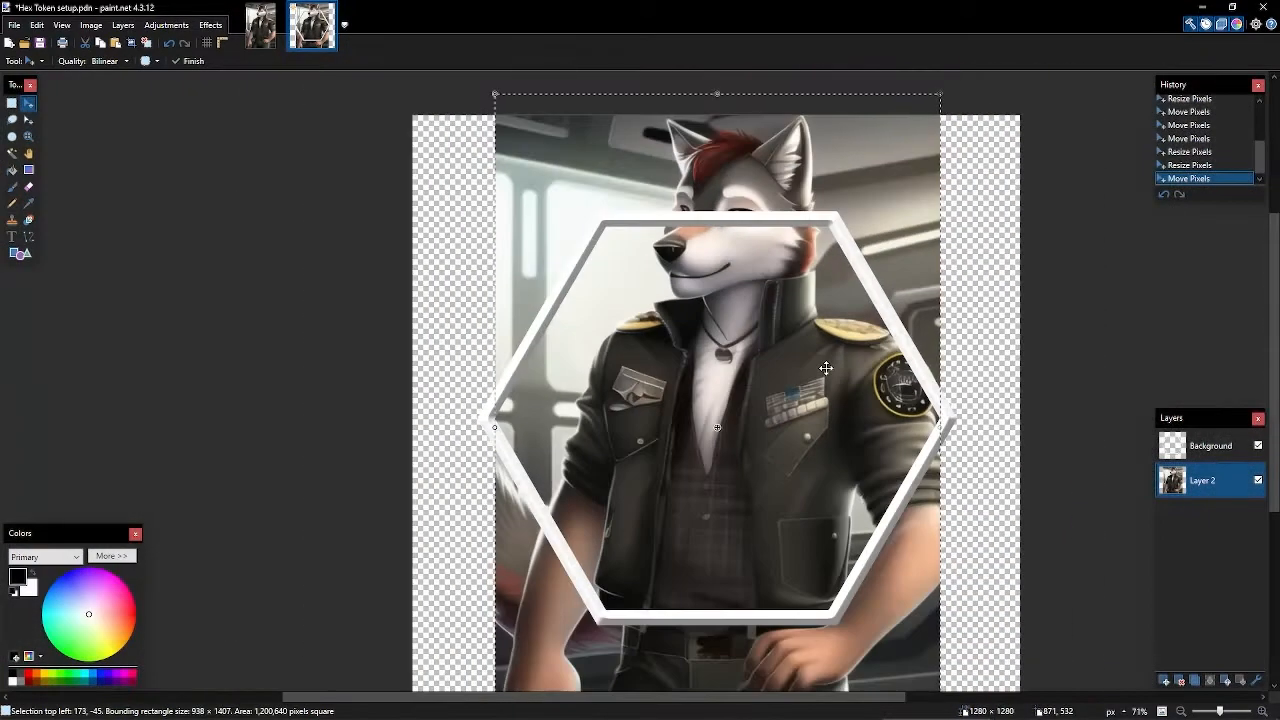
left_click_drag(775, 548, 770, 610)
scroll(805, 295, "up", 3, "ctrl")
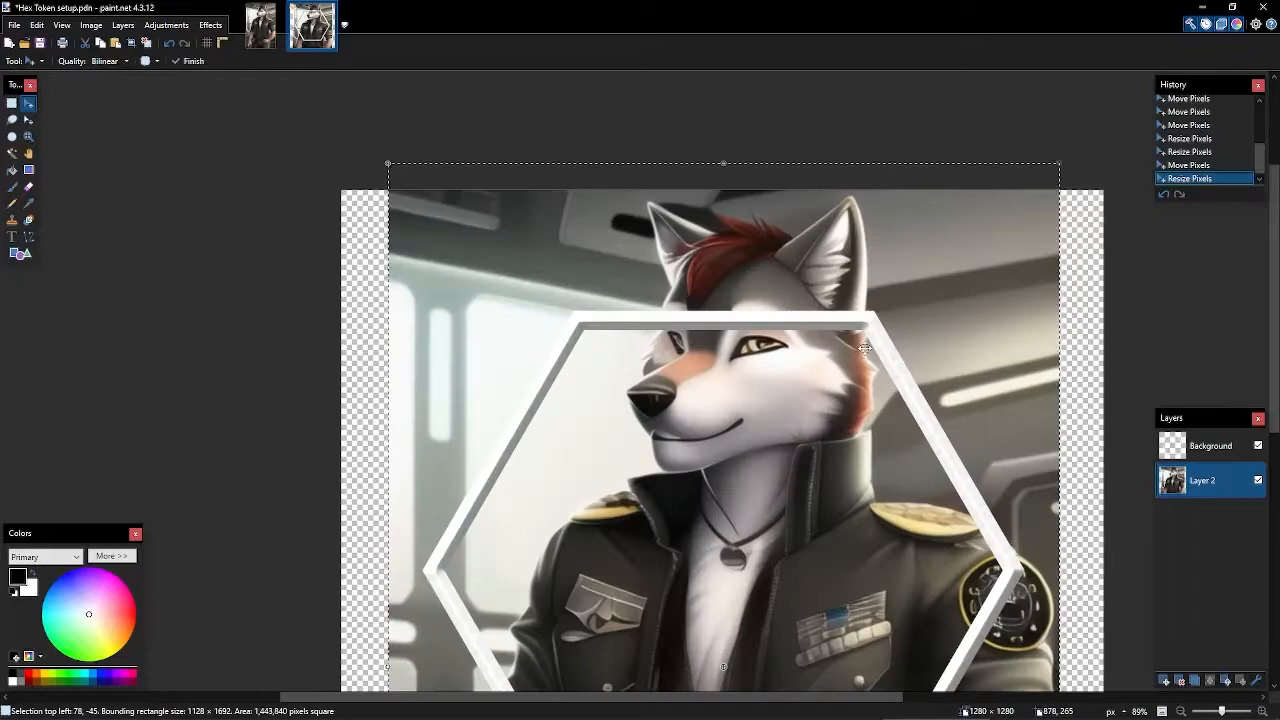
left_click_drag(845, 344, 835, 341)
scroll(835, 341, "down", 4, "ctrl")
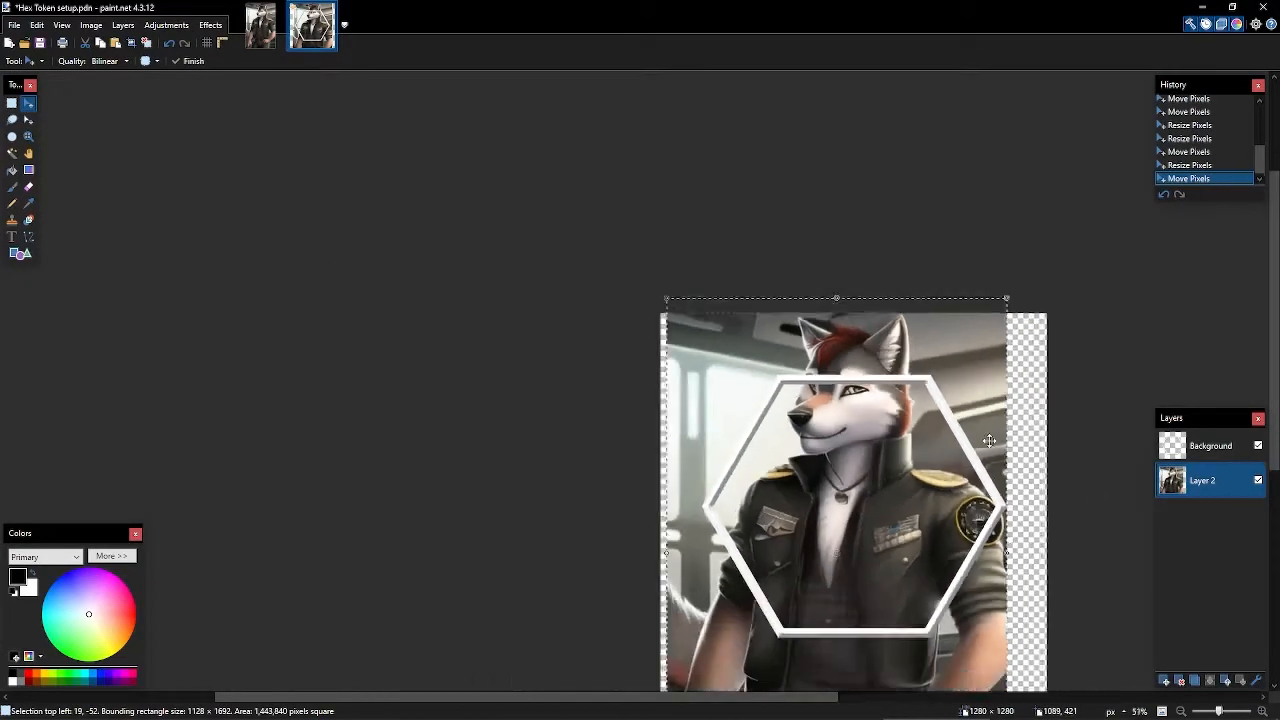
- Deselect the wolf picture and set up the Eraser with a 250-wide brush
key("ctrl+d")
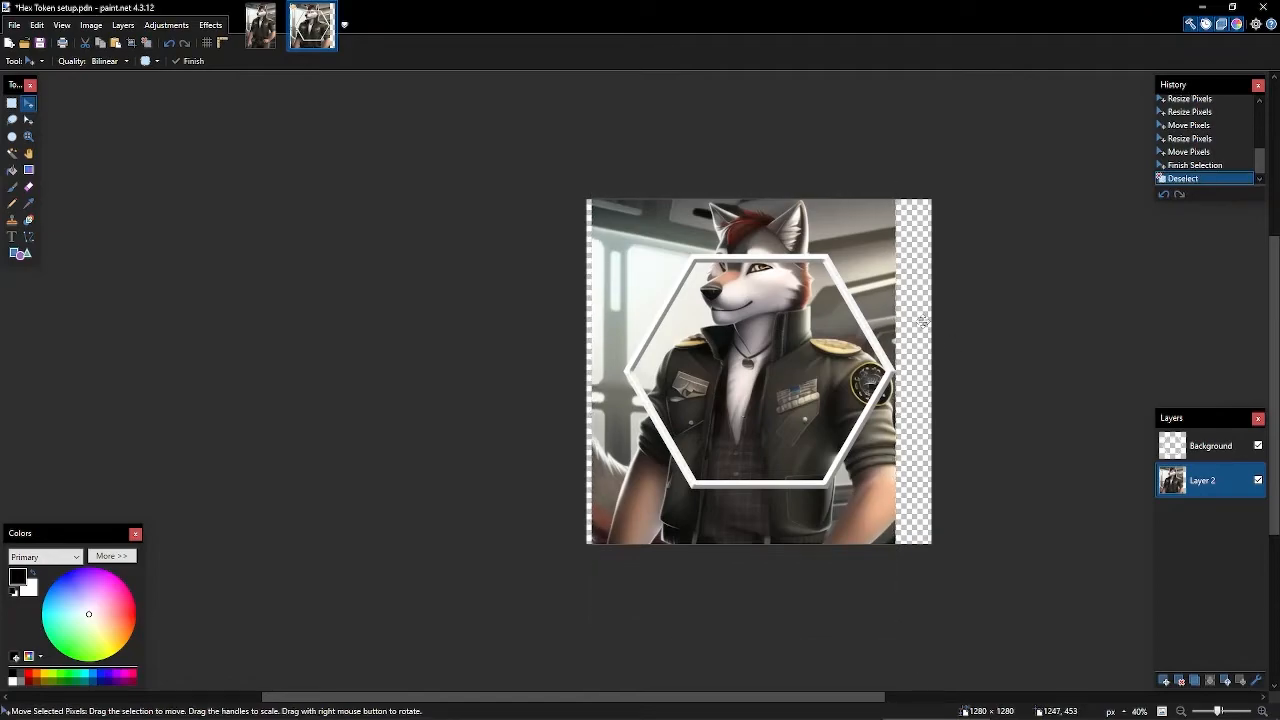
key("e")
key("bracketright")
key("bracketright")
key("bracketright")
key("bracketright")
key("bracketright")
key("bracketright")
key("bracketright")
key("bracketright")
key("bracketright")
key("bracketright")
key("bracketright")
key("bracketright")
key("bracketright")
key("bracketright")
key("bracketright")
key("bracketright")
key("bracketright")
key("bracketright")
key("bracketright")
key("bracketright")
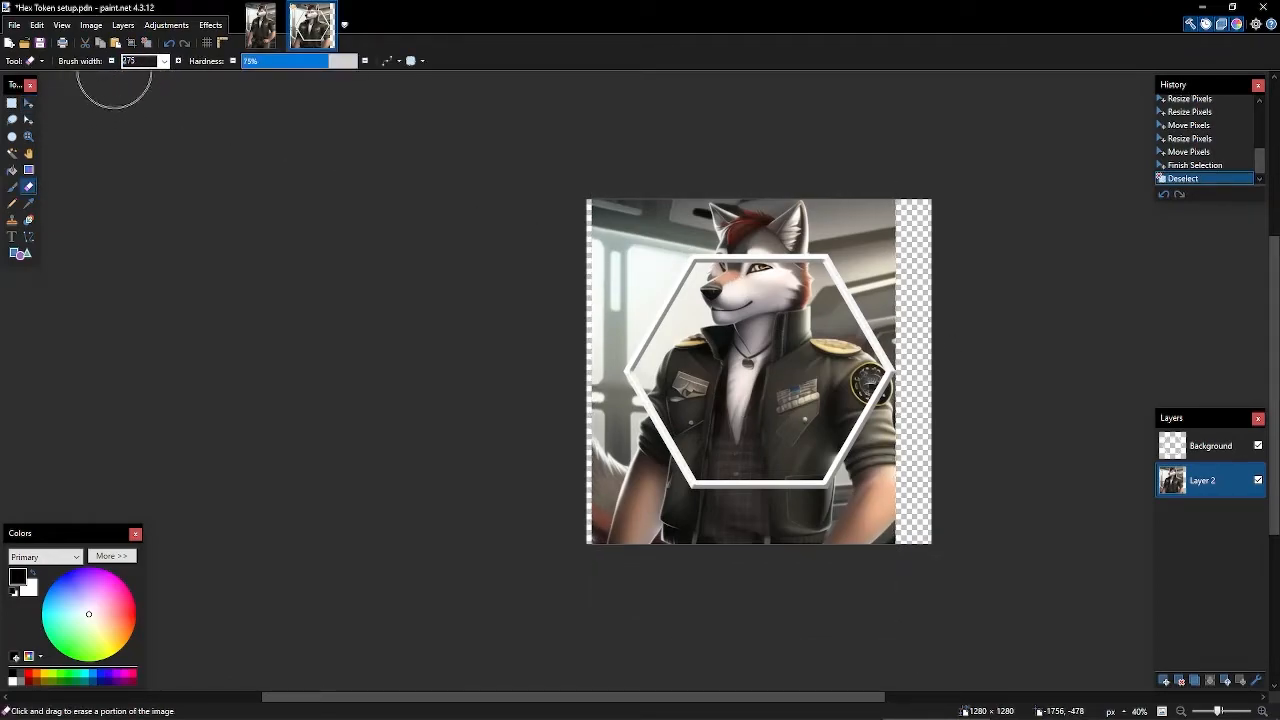
key("bracketleft")
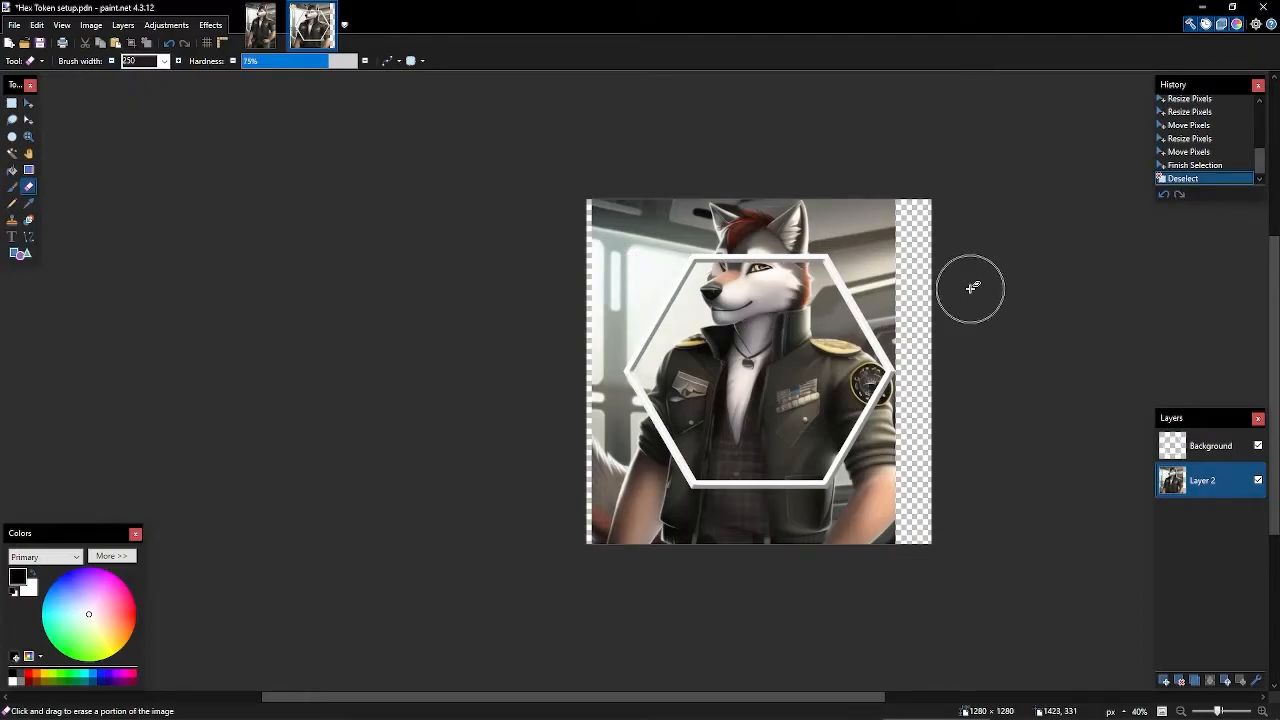
scroll(840, 292, "up", 2)
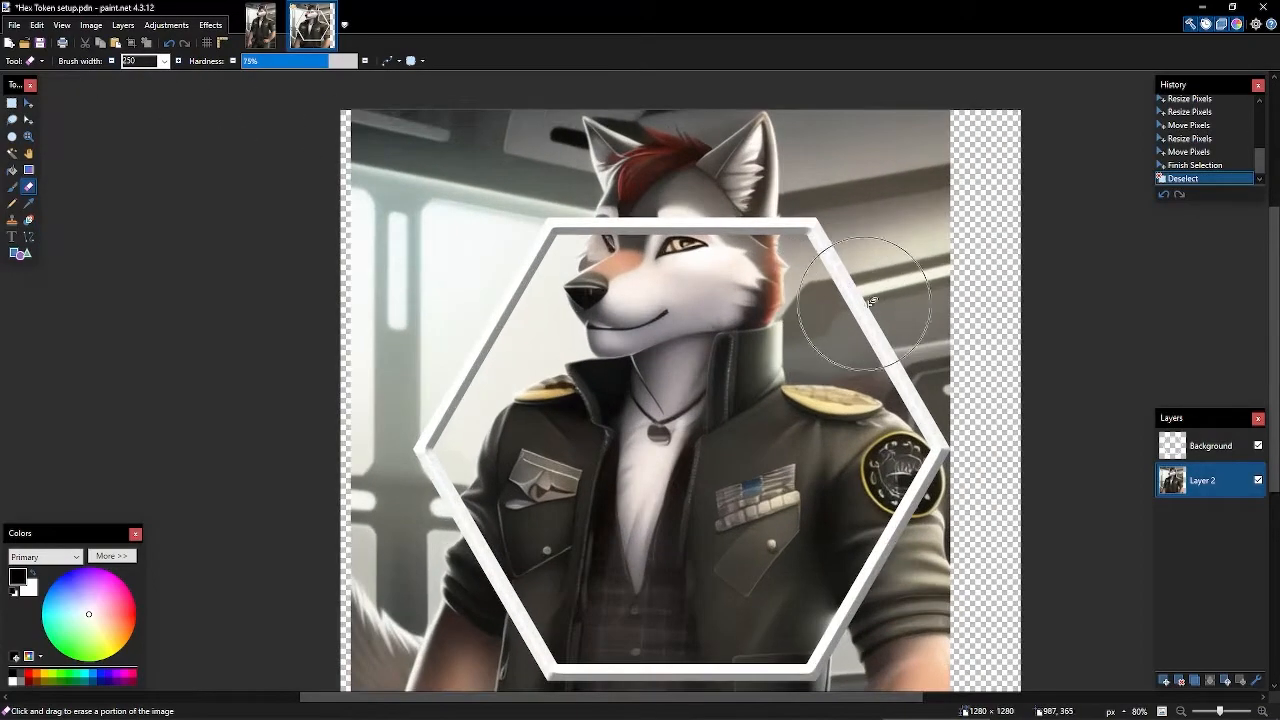
scroll(866, 300, "down", 1)
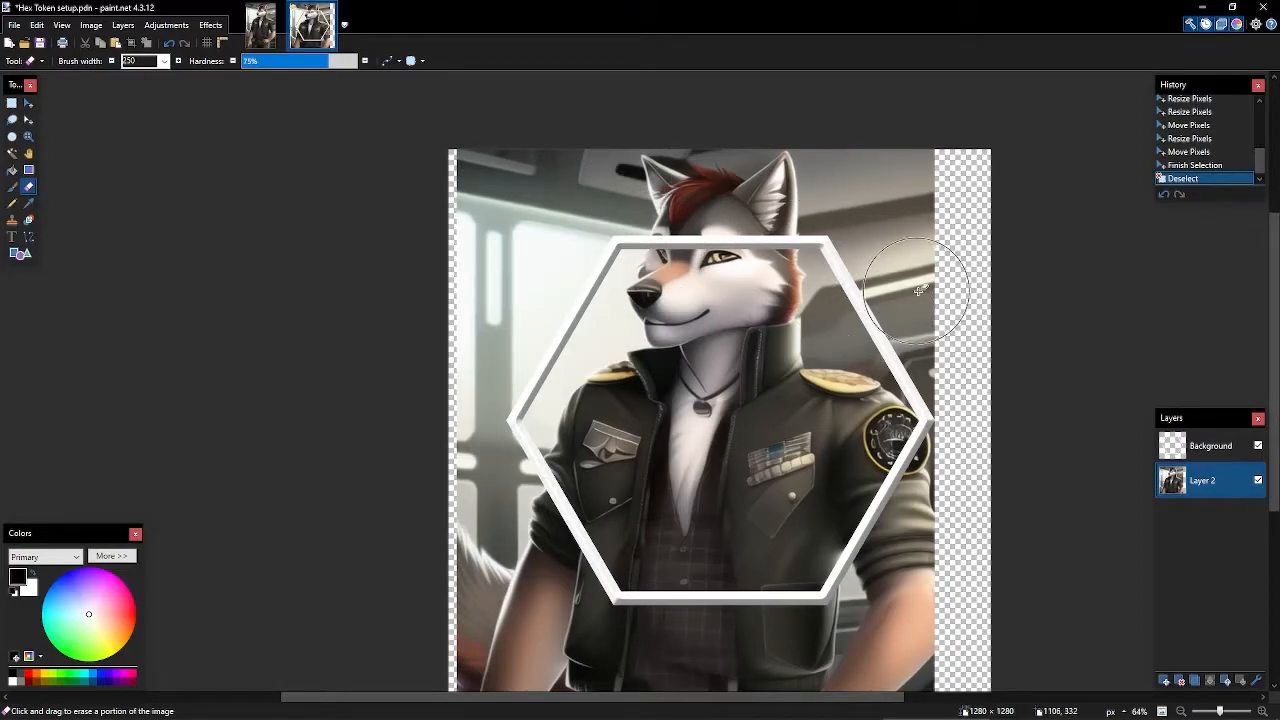
- Erase the cockpit background upper right and left of the wolf's head outside the hexagon
left_click_drag(772, 239, 642, 198)
left_click_drag(560, 213, 596, 260)
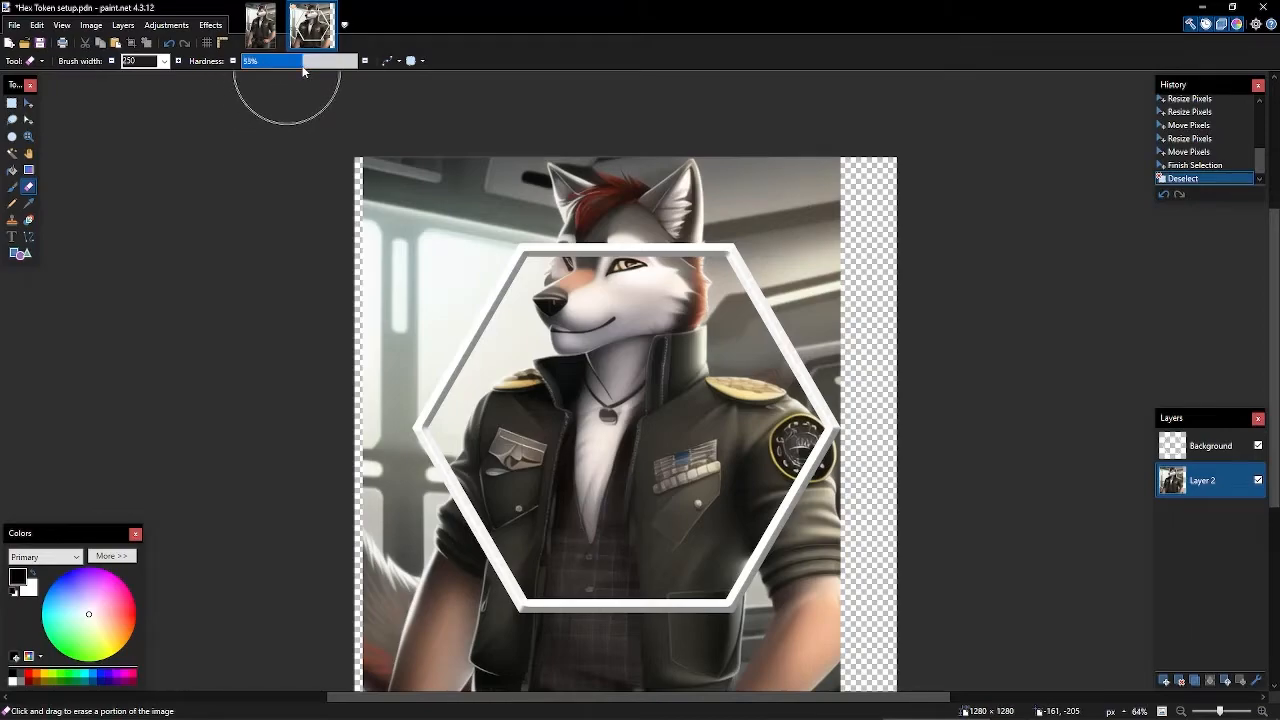
left_click_drag(790, 200, 795, 245)
left_click_drag(835, 190, 800, 290)
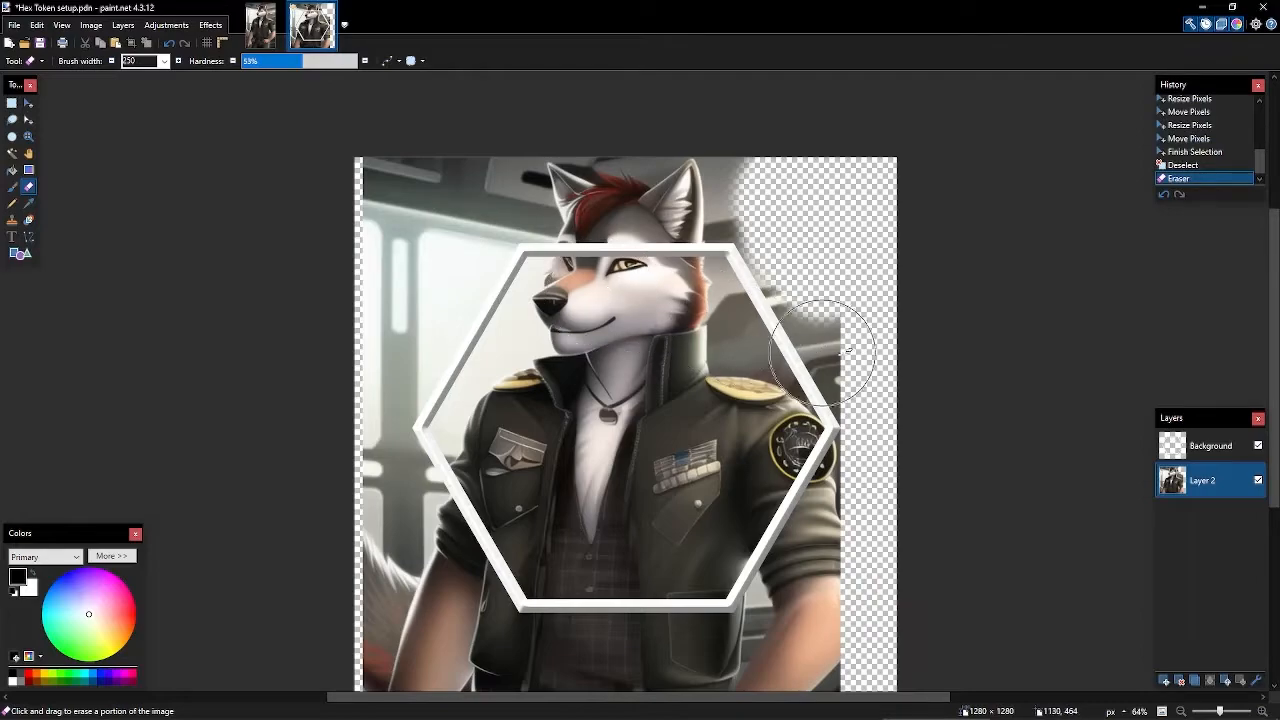
mouse_move(880, 391)
left_mouse_down()
mouse_move(748, 309)
mouse_move(794, 234)
mouse_move(778, 292)
mouse_move(864, 376)
mouse_move(776, 294)
mouse_move(765, 155)
left_mouse_up()
mouse_move(461, 158)
left_mouse_down()
mouse_move(486, 160)
mouse_move(470, 312)
mouse_move(395, 405)
mouse_move(409, 431)
mouse_move(414, 390)
left_mouse_up()
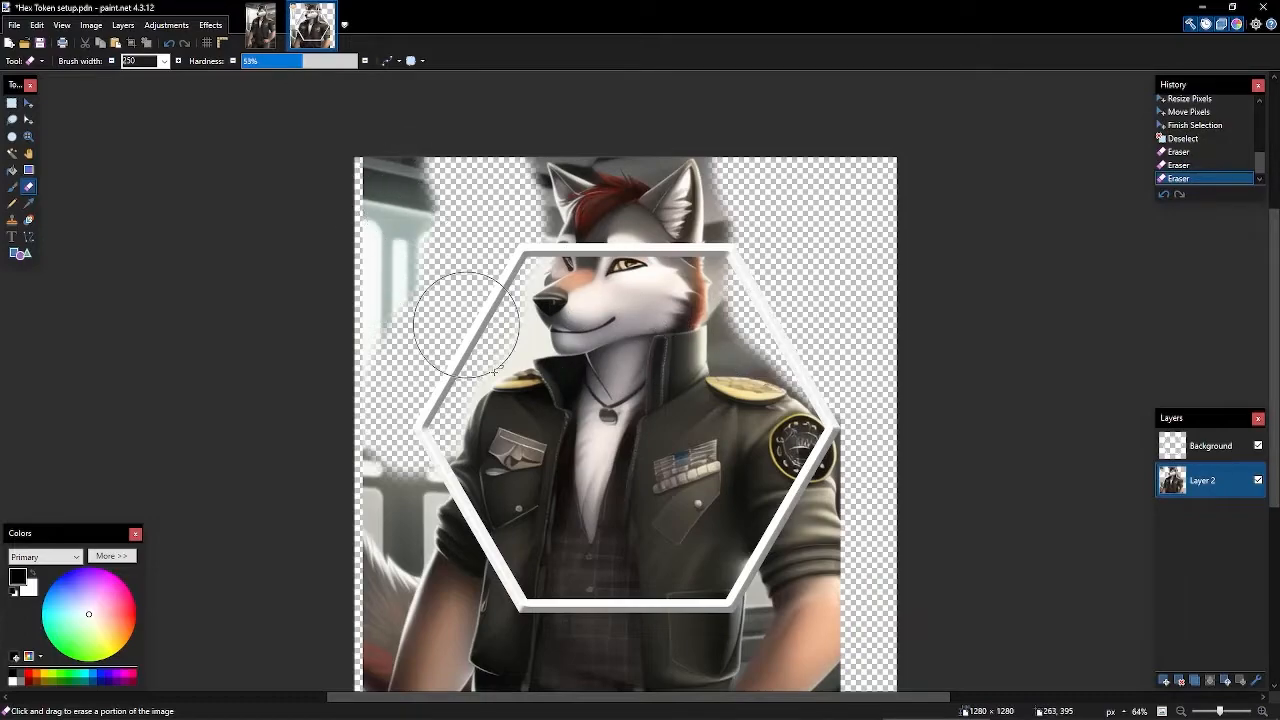
scroll(545, 375, "down", 3)
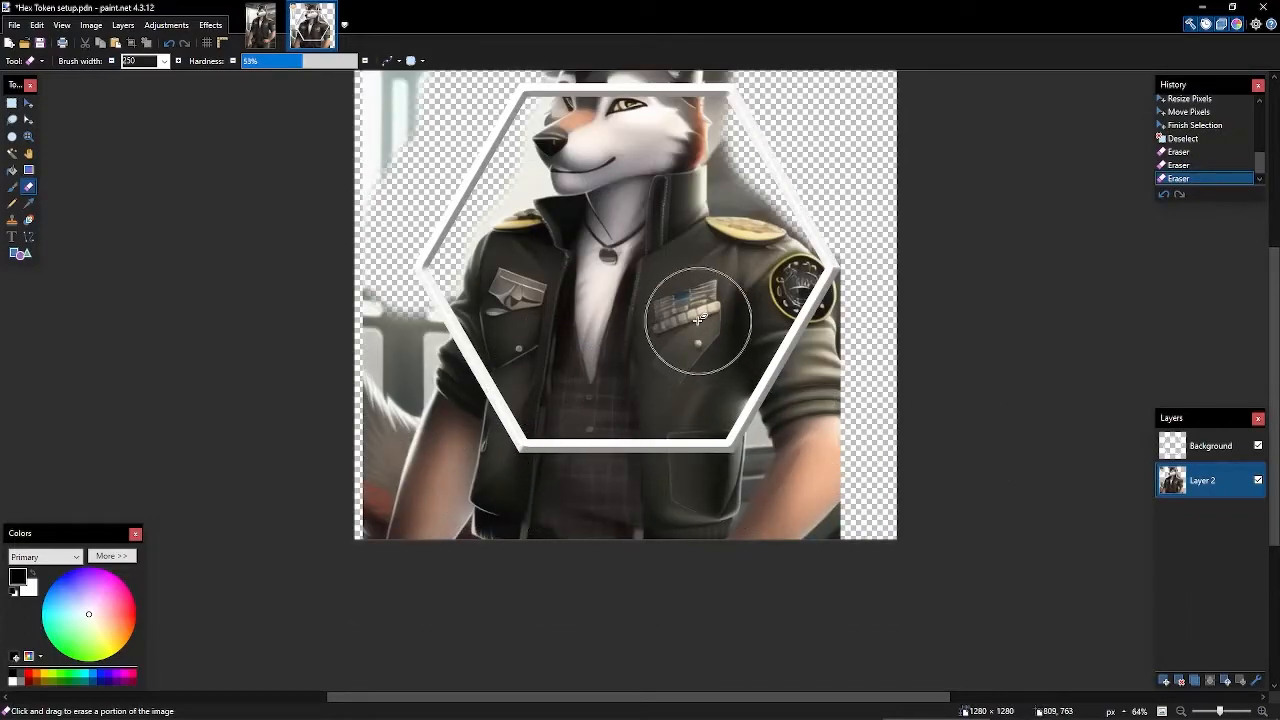
- With a 90 brush, erase the background beside the ear, muzzle, collar and shoulder
scroll(700, 300, "up", 3)
scroll(600, 143, "up", 6)
key("bracketleft")
key("bracketleft")
key("bracketleft")
key("bracketleft")
key("bracketleft")
key("bracketleft")
key("bracketleft")
key("bracketleft")
mouse_move(287, 174)
left_mouse_down()
mouse_move(304, 286)
mouse_move(306, 255)
mouse_move(334, 347)
mouse_move(328, 376)
mouse_move(297, 355)
mouse_move(278, 273)
mouse_move(345, 367)
mouse_move(354, 358)
mouse_move(339, 373)
mouse_move(357, 390)
mouse_move(351, 446)
mouse_move(245, 310)
mouse_move(652, 208)
left_mouse_up()
scroll(300, 300, "down", 2)
mouse_move(618, 292)
left_mouse_down()
mouse_move(594, 397)
mouse_move(606, 416)
left_mouse_up()
scroll(575, 380, "down", 4)
mouse_move(523, 314)
left_mouse_down()
mouse_move(569, 269)
mouse_move(635, 371)
mouse_move(556, 412)
left_mouse_up()
mouse_move(543, 425)
left_mouse_down()
mouse_move(665, 288)
mouse_move(434, 425)
left_mouse_up()
left_click_drag(447, 381, 449, 220)
mouse_move(470, 262)
left_mouse_down()
mouse_move(442, 299)
mouse_move(410, 366)
left_mouse_up()
scroll(385, 330, "down", 2)
mouse_move(371, 306)
left_mouse_down()
mouse_move(330, 377)
mouse_move(346, 432)
left_mouse_up()
scroll(326, 335, "down", 5)
- Zoom in on the neck and erase the grey backdrop between the ears and beside the collar
left_click_drag(1064, 139, 868, 277)
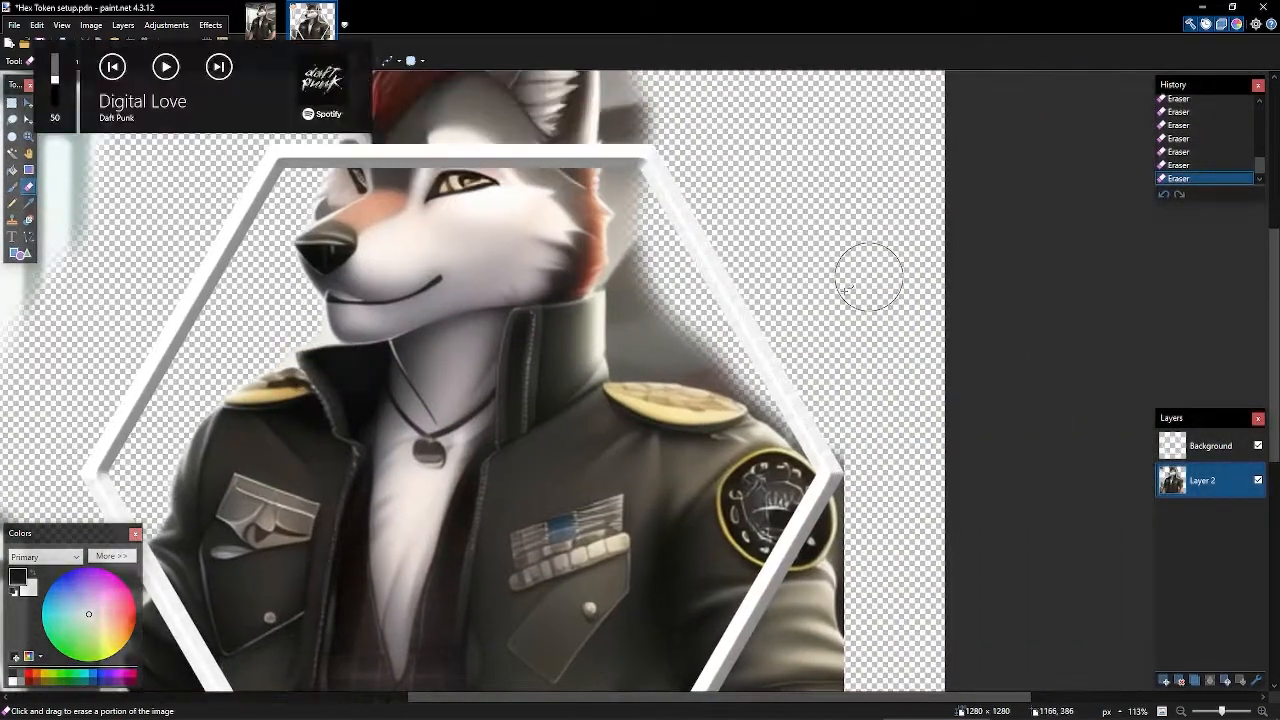
left_click_drag(665, 352, 754, 406)
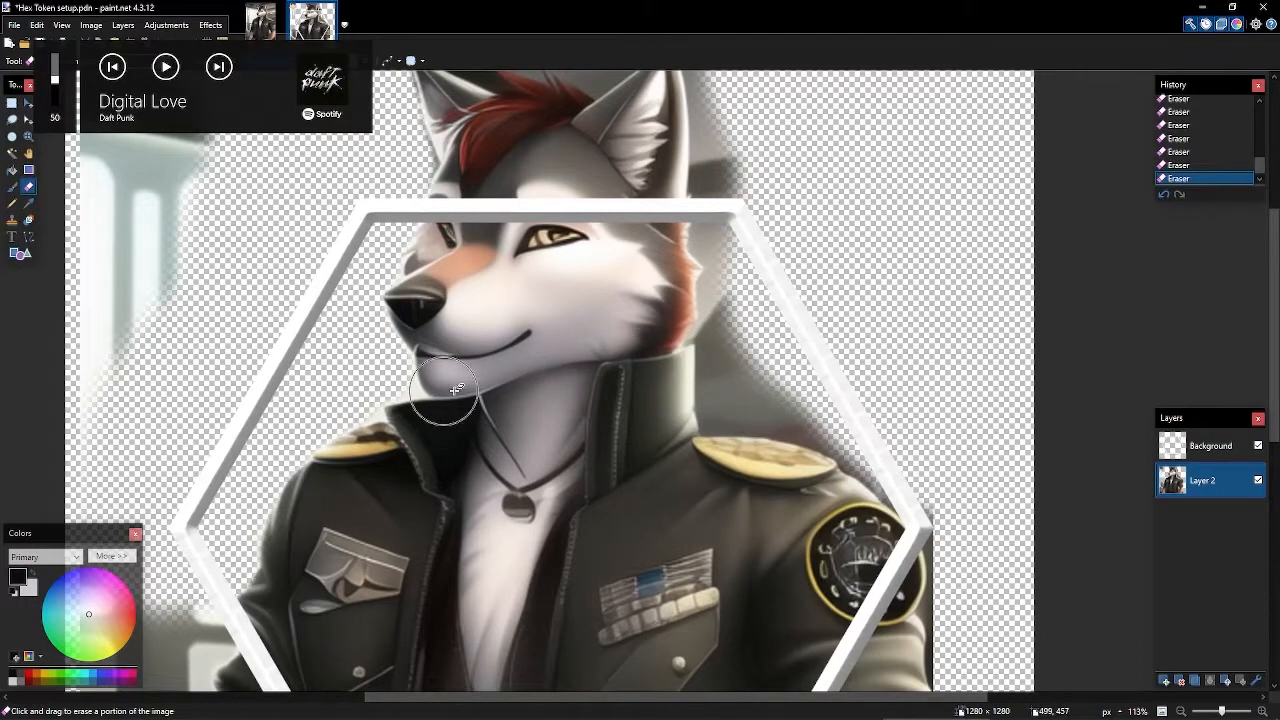
left_click_drag(390, 400, 610, 360)
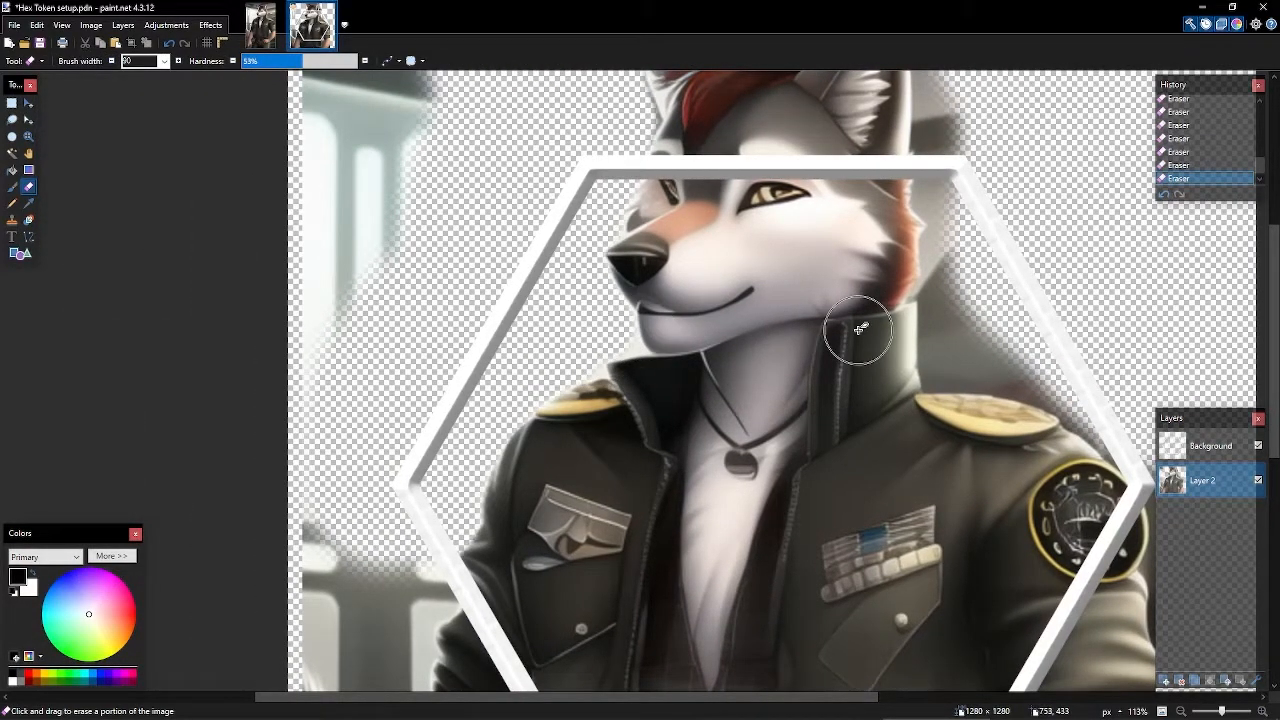
scroll(450, 510, "up", 5)
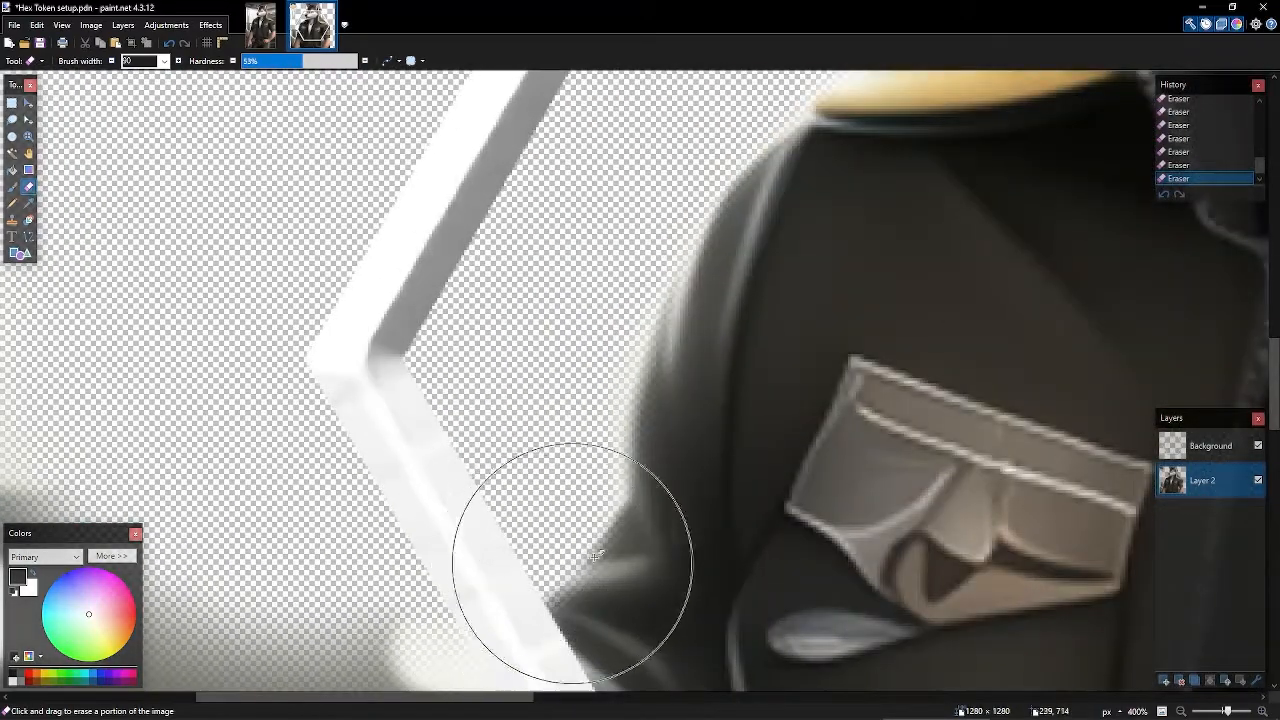
scroll(660, 528, "up", 5)
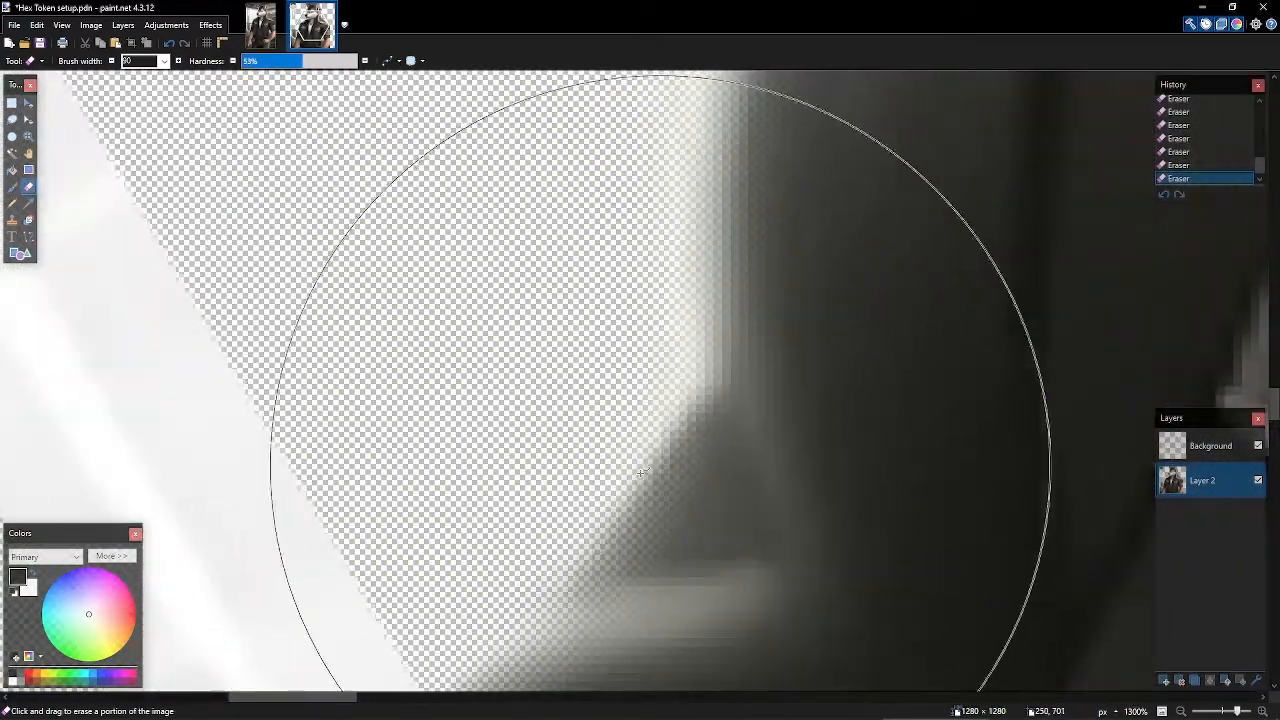
scroll(661, 463, "down", 12)
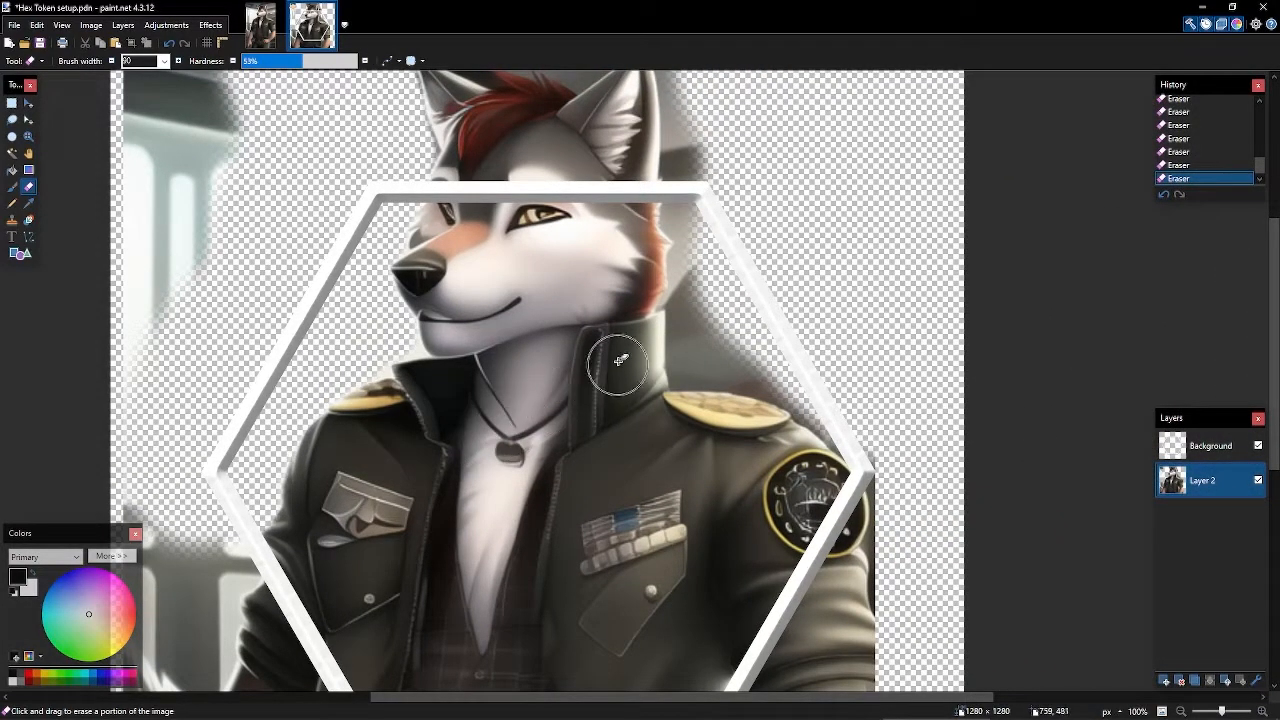
scroll(710, 348, "down", 6)
scroll(815, 353, "down", 2)
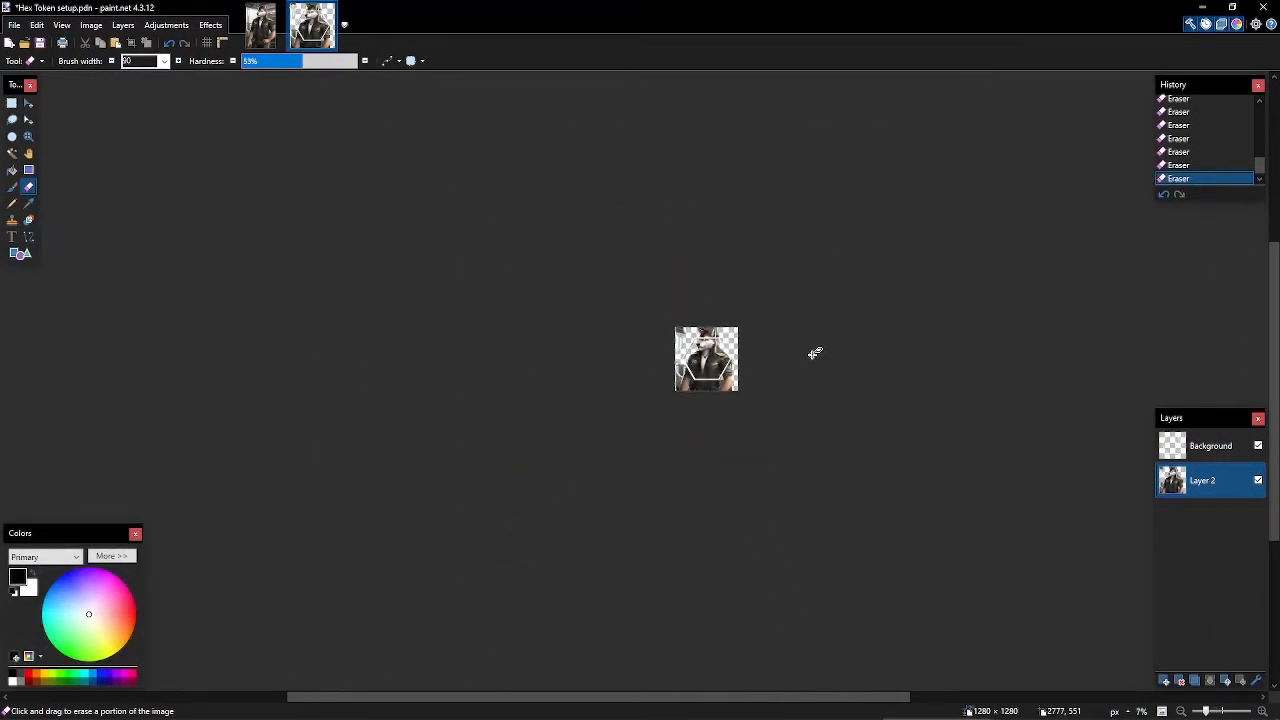
scroll(797, 389, "down", 2)
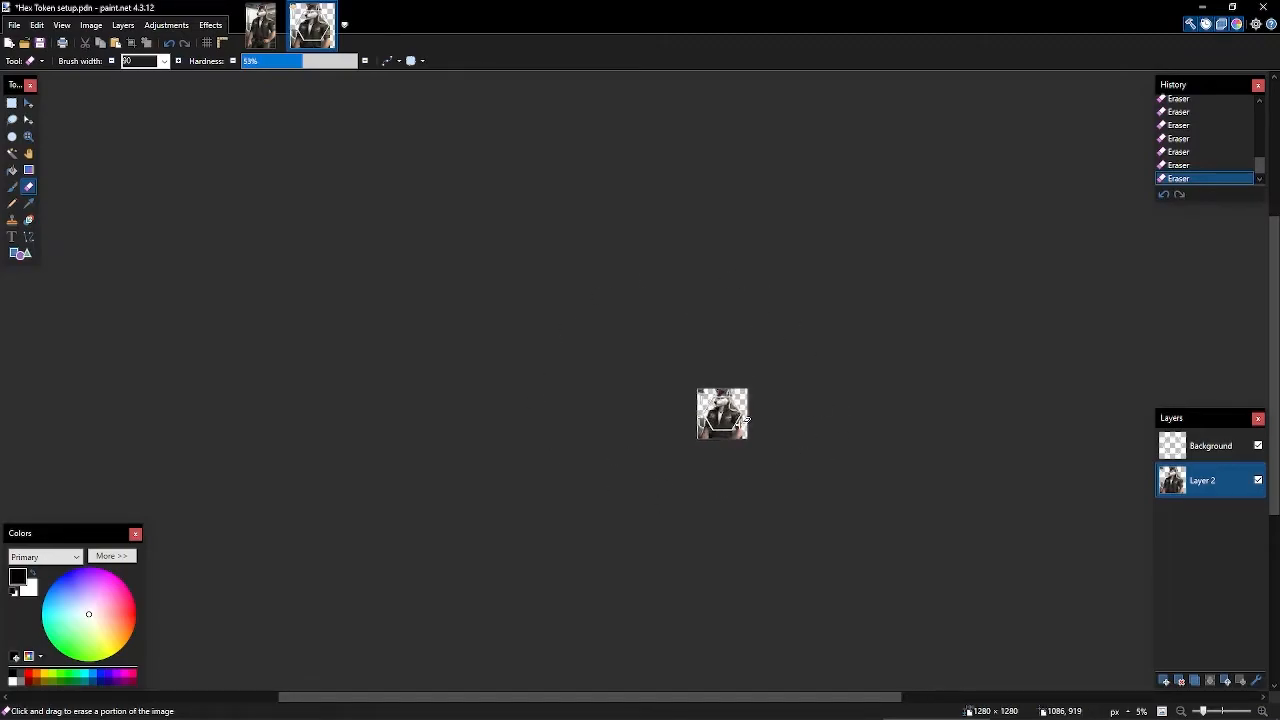
scroll(743, 420, "up", 3)
scroll(648, 382, "up", 5)
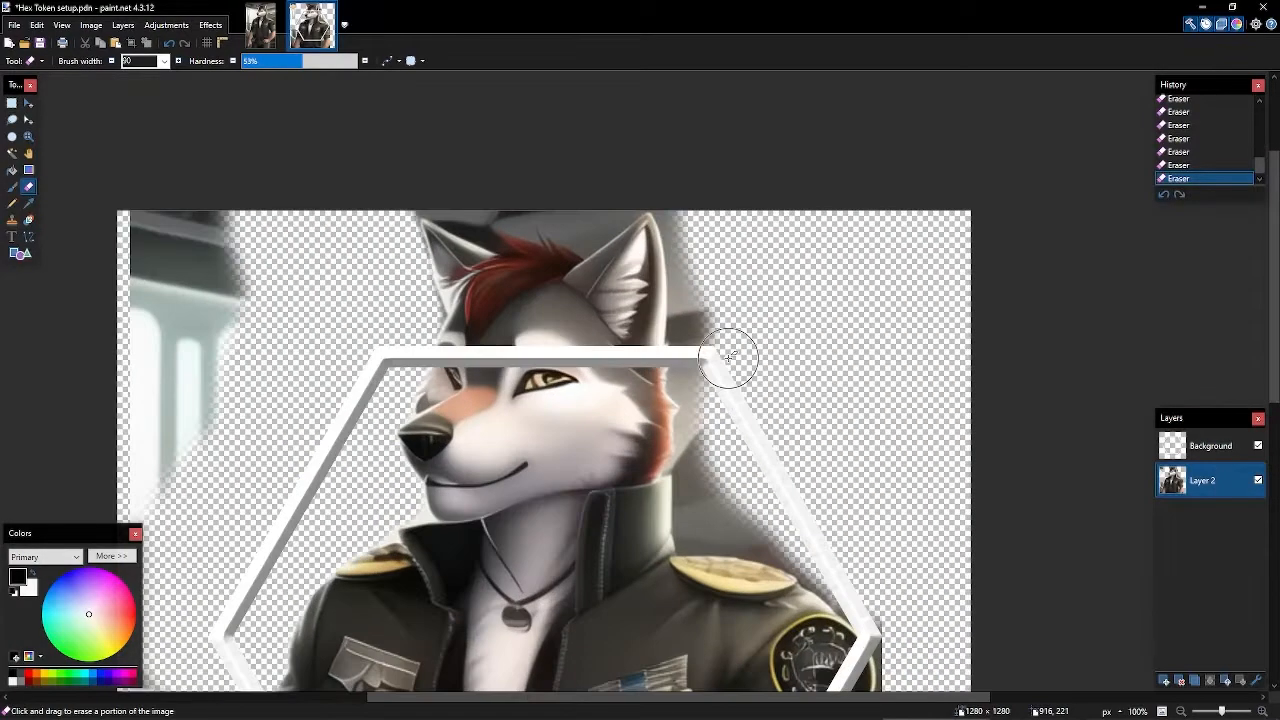
scroll(355, 407, "up", 2)
scroll(355, 407, "up", 2)
scroll(644, 440, "down", 4)
left_click_drag(729, 240, 603, 182)
left_click_drag(495, 273, 646, 285)
scroll(646, 285, "up", 2)
scroll(674, 251, "down", 6)
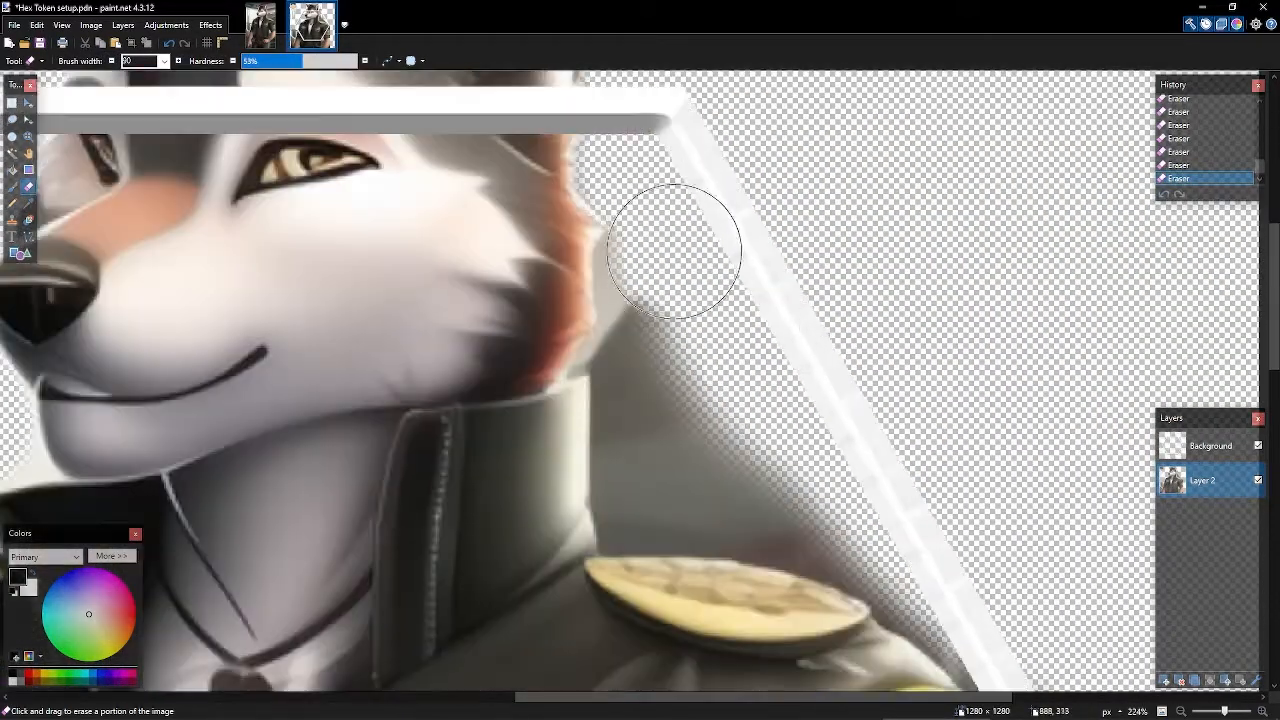
scroll(922, 332, "up", 3)
left_click_drag(698, 318, 843, 400)
scroll(142, 61, "up", 13)
- With a smaller, harder 25-width brush, clean the grey fringe along the collar, epaulette and ears
left_click(317, 61)
scroll(632, 284, "up", 2)
mouse_move(661, 290)
left_mouse_down()
mouse_move(660, 523)
mouse_move(937, 521)
mouse_move(376, 205)
left_mouse_up()
mouse_move(308, 312)
left_mouse_down()
mouse_move(457, 331)
mouse_move(695, 483)
left_mouse_up()
scroll(780, 391, "down", 4)
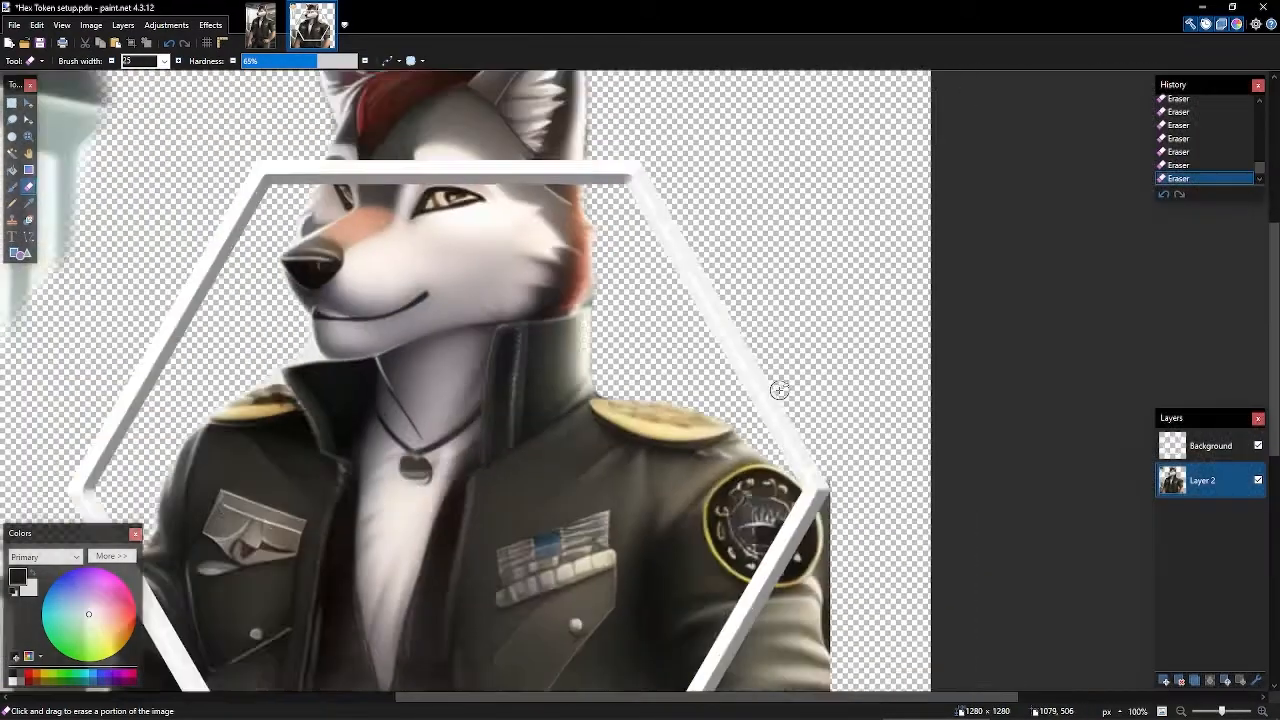
scroll(783, 403, "up", 4)
scroll(783, 403, "down", 4)
left_click_drag(766, 154, 825, 384)
scroll(825, 384, "up", 3)
left_click_drag(737, 100, 766, 371)
scroll(810, 340, "down", 3)
scroll(744, 258, "up", 3)
mouse_move(745, 258)
left_mouse_down()
mouse_move(668, 320)
mouse_move(579, 278)
mouse_move(376, 231)
left_mouse_up()
scroll(376, 231, "down", 5)
scroll(574, 285, "up", 3)
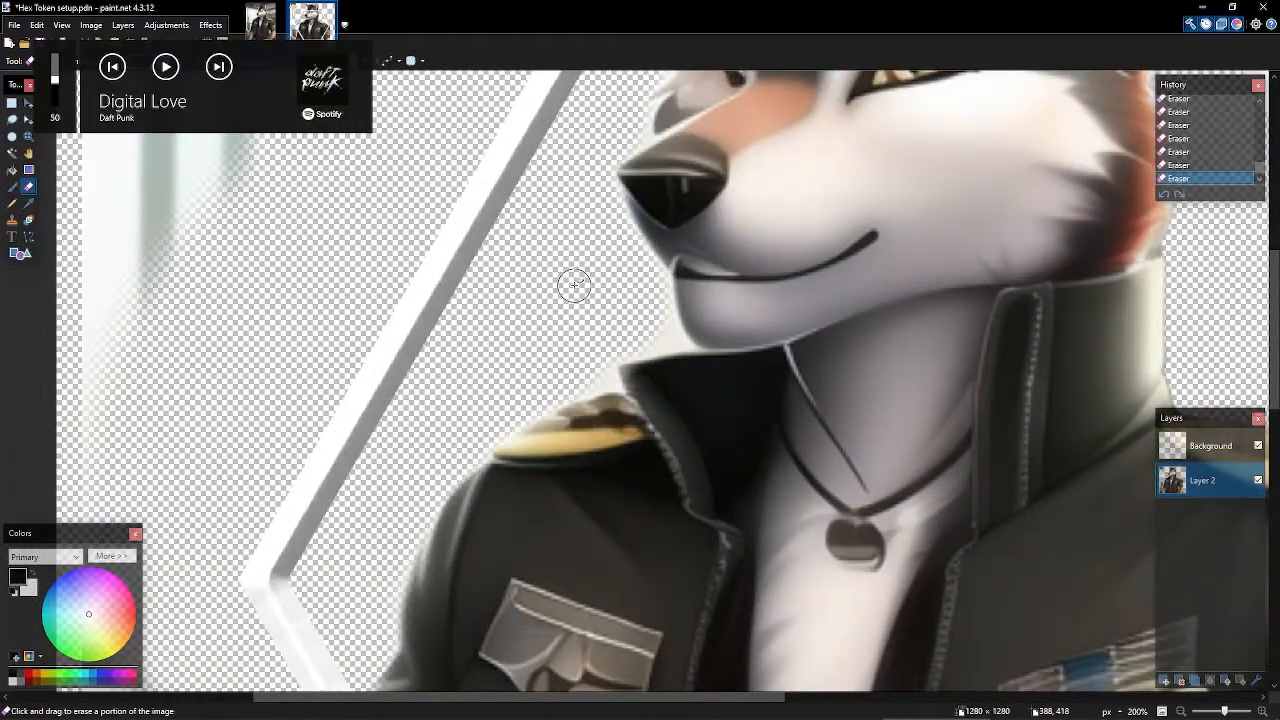
- Magic-wand the grey patch between the left ear and red hair at ~14% tolerance and delete it
key("s")
key("s")
key("s")
key("s")
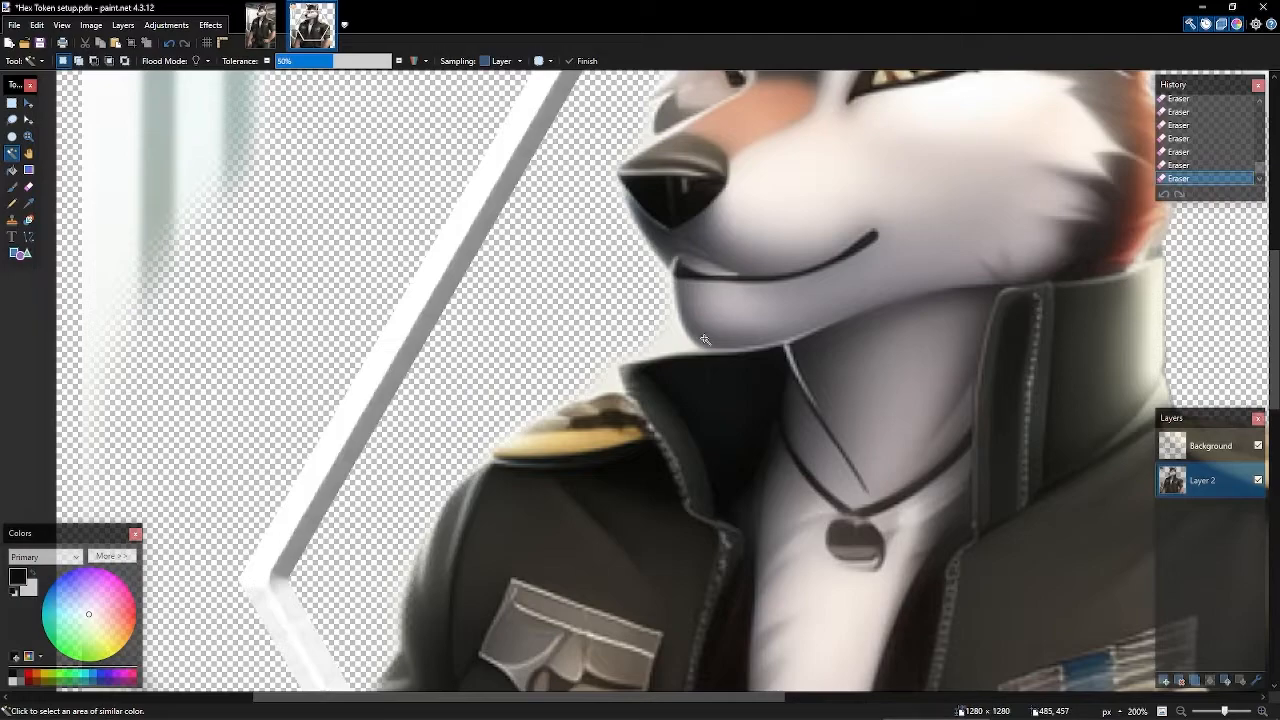
scroll(705, 340, "up", 10)
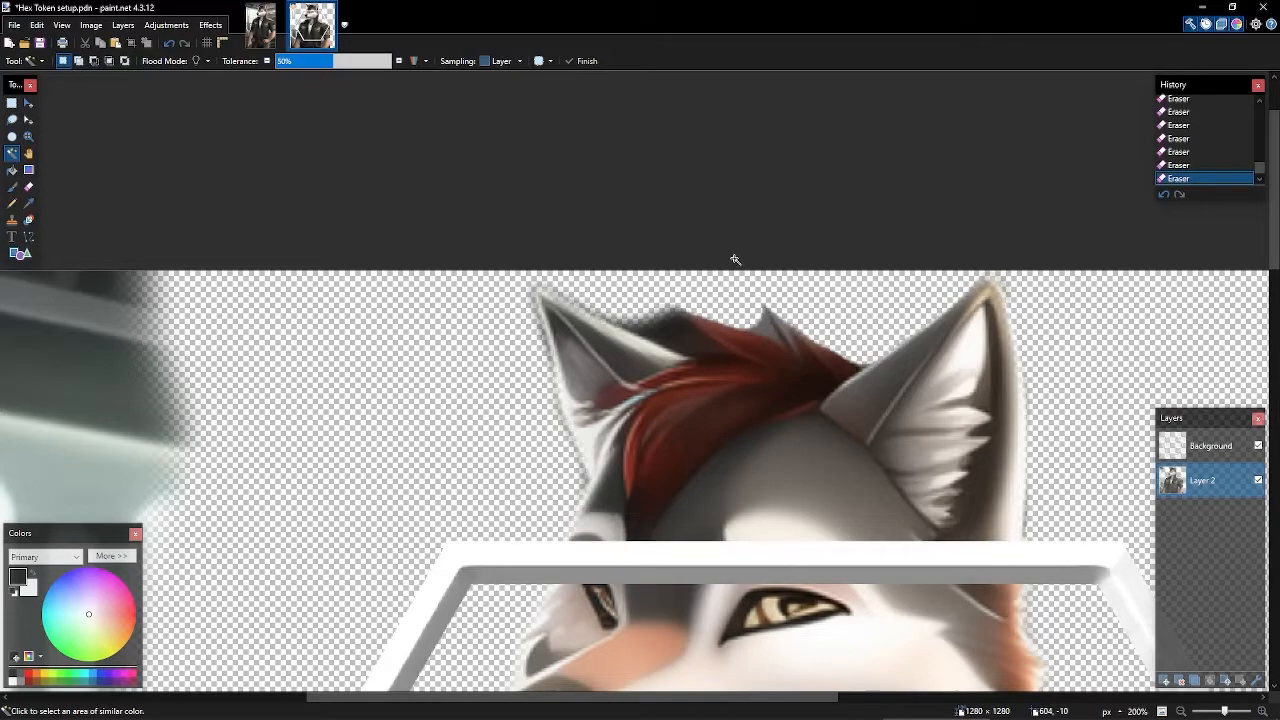
scroll(686, 316, "up", 3)
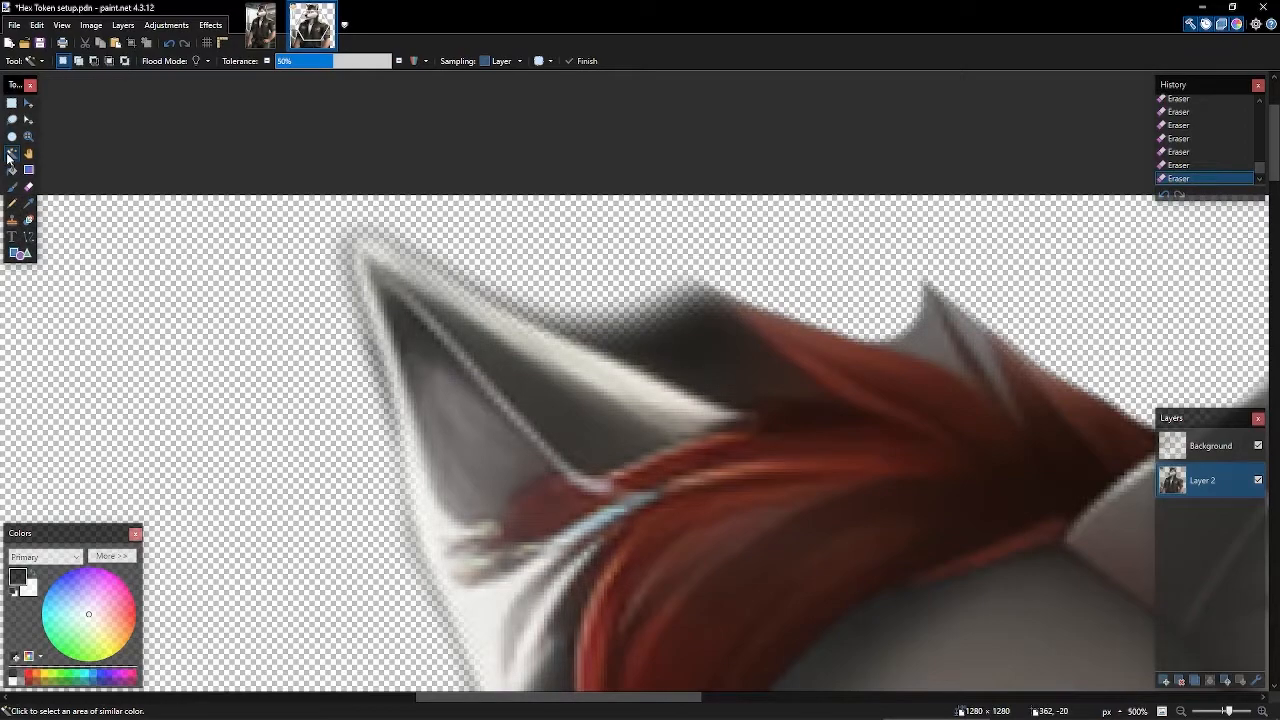
left_click(680, 348)
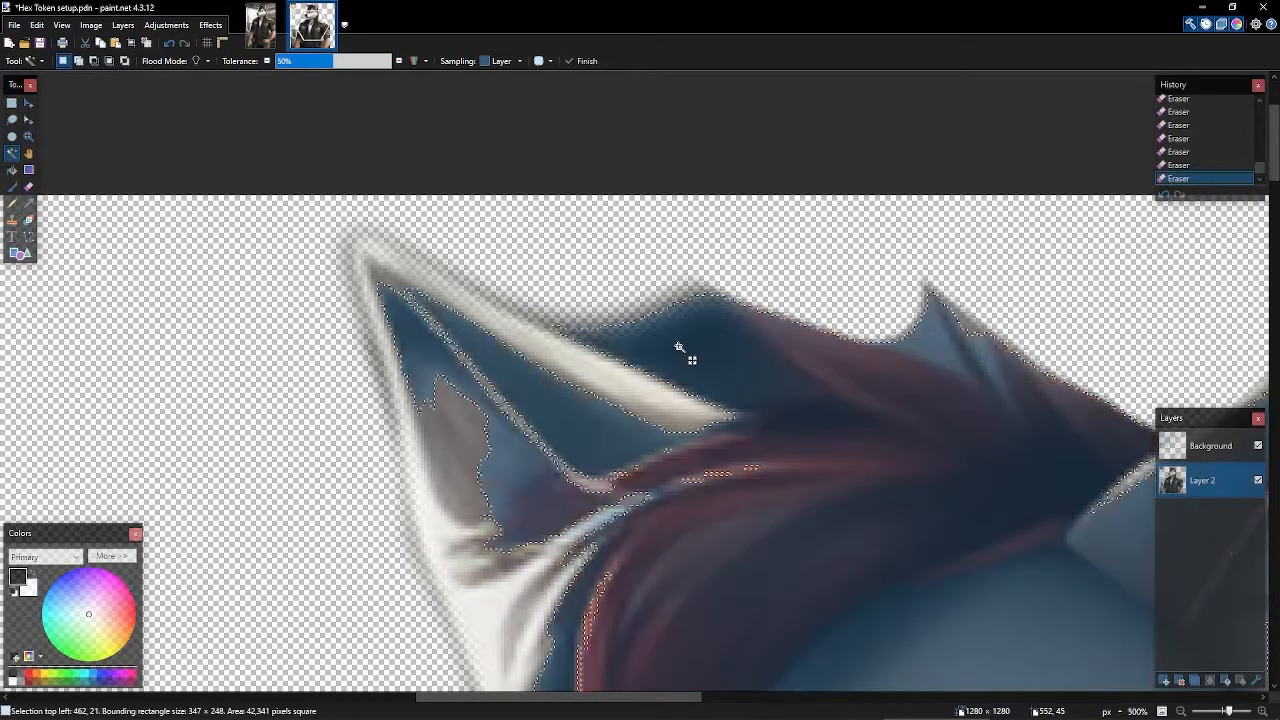
scroll(692, 360, "down", 1)
left_click(299, 61)
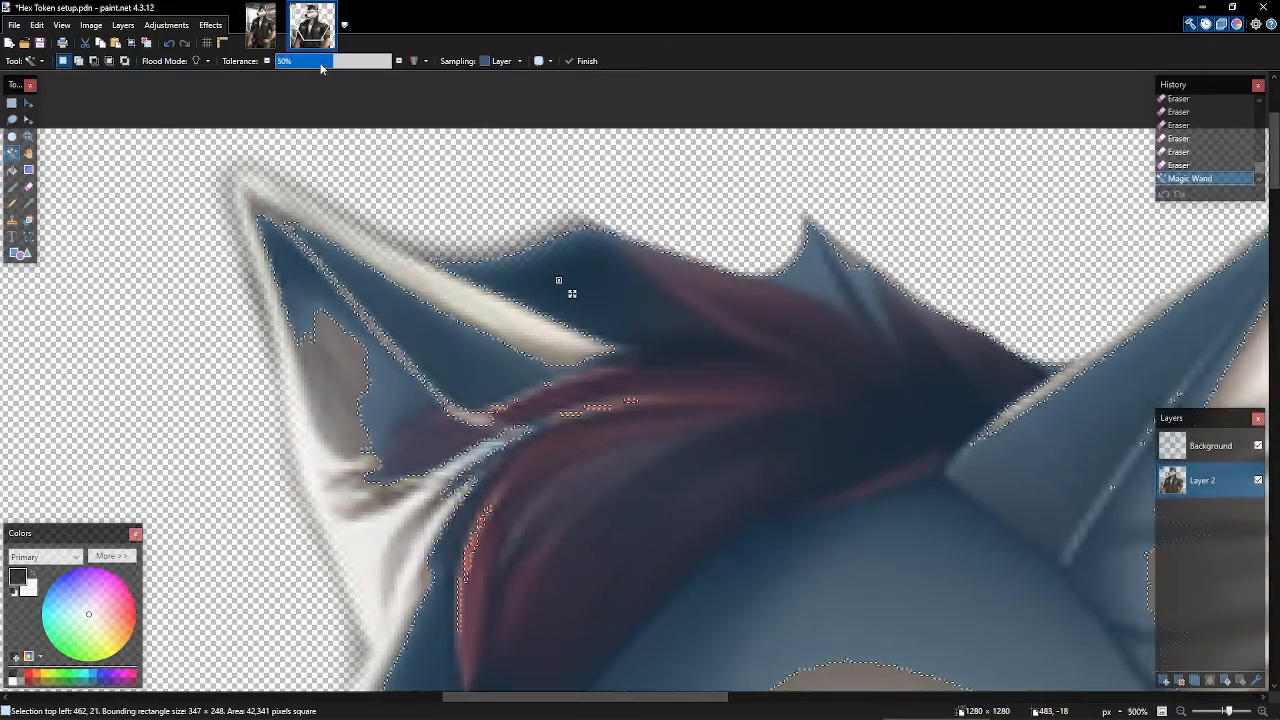
left_click_drag(299, 61, 292, 63)
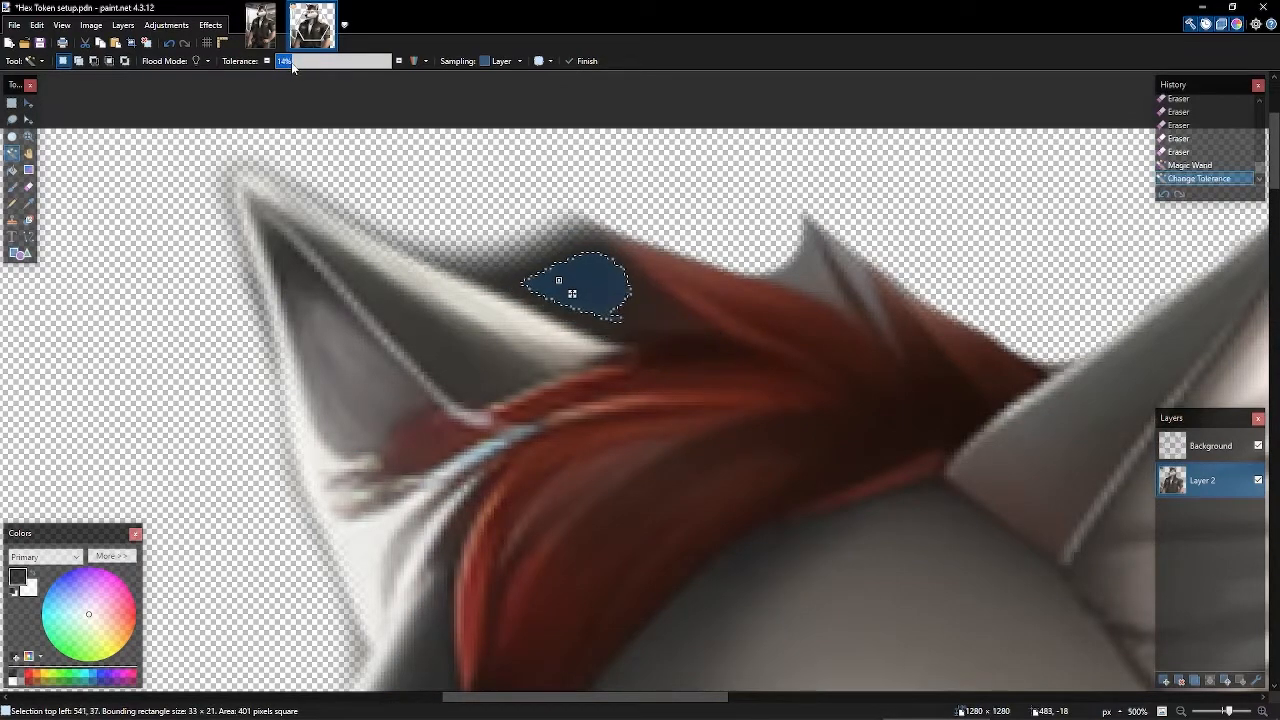
key("Delete")
key("e")
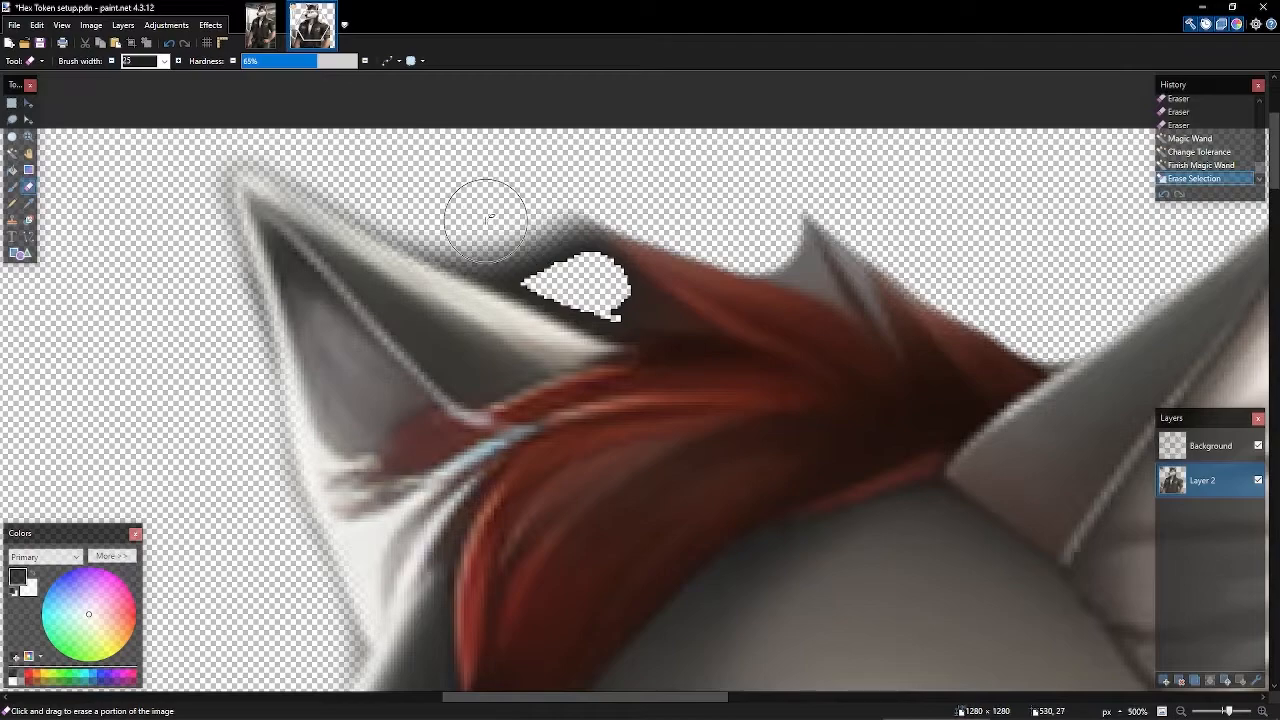
- Erase the grey notch beside the red hair and the halo along the ear's edge
mouse_move(563, 253)
left_mouse_down()
mouse_move(602, 290)
mouse_move(468, 235)
left_mouse_up()
left_click_drag(468, 235, 205, 135)
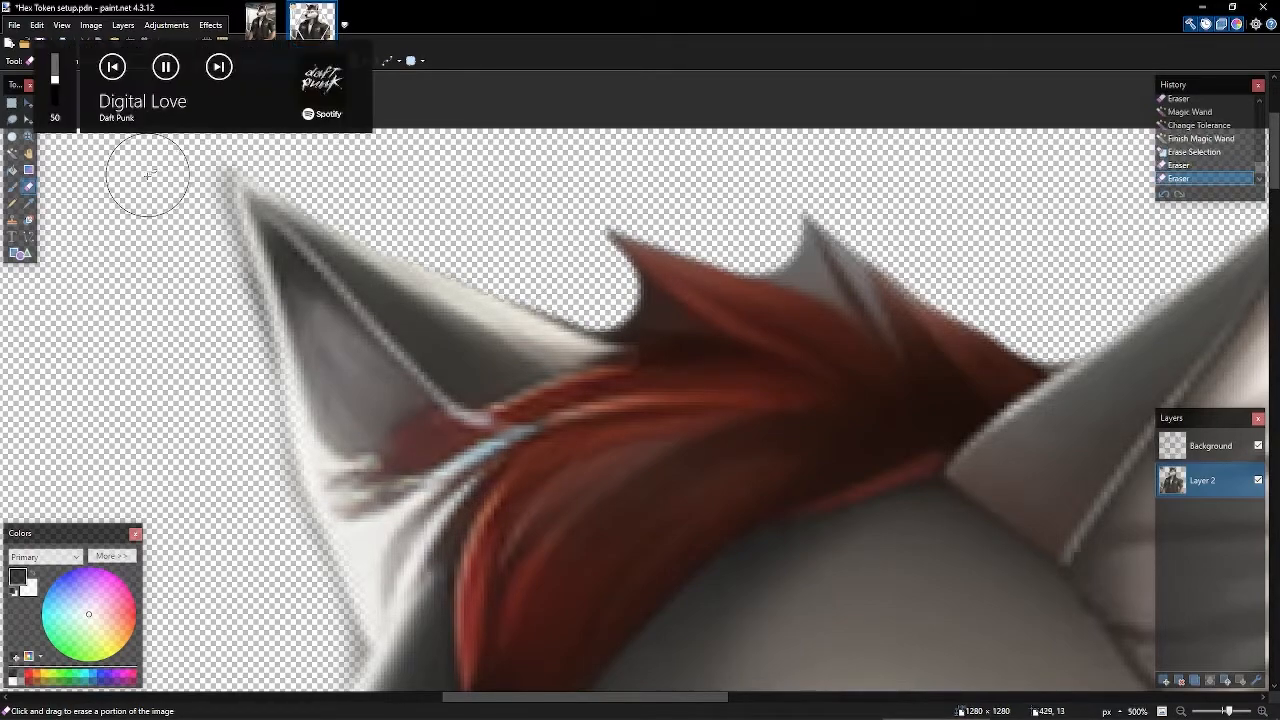
left_click_drag(149, 177, 229, 315)
scroll(280, 400, "down", 2)
left_click_drag(289, 431, 320, 540)
scroll(640, 340, "down", 3)
scroll(699, 291, "up", 1)
- Erase the grey fringe along the jaw and trim the edges around the hair tuft
mouse_move(705, 297)
left_mouse_down()
mouse_move(588, 421)
mouse_move(400, 530)
left_mouse_up()
scroll(551, 477, "down", 2, "ctrl")
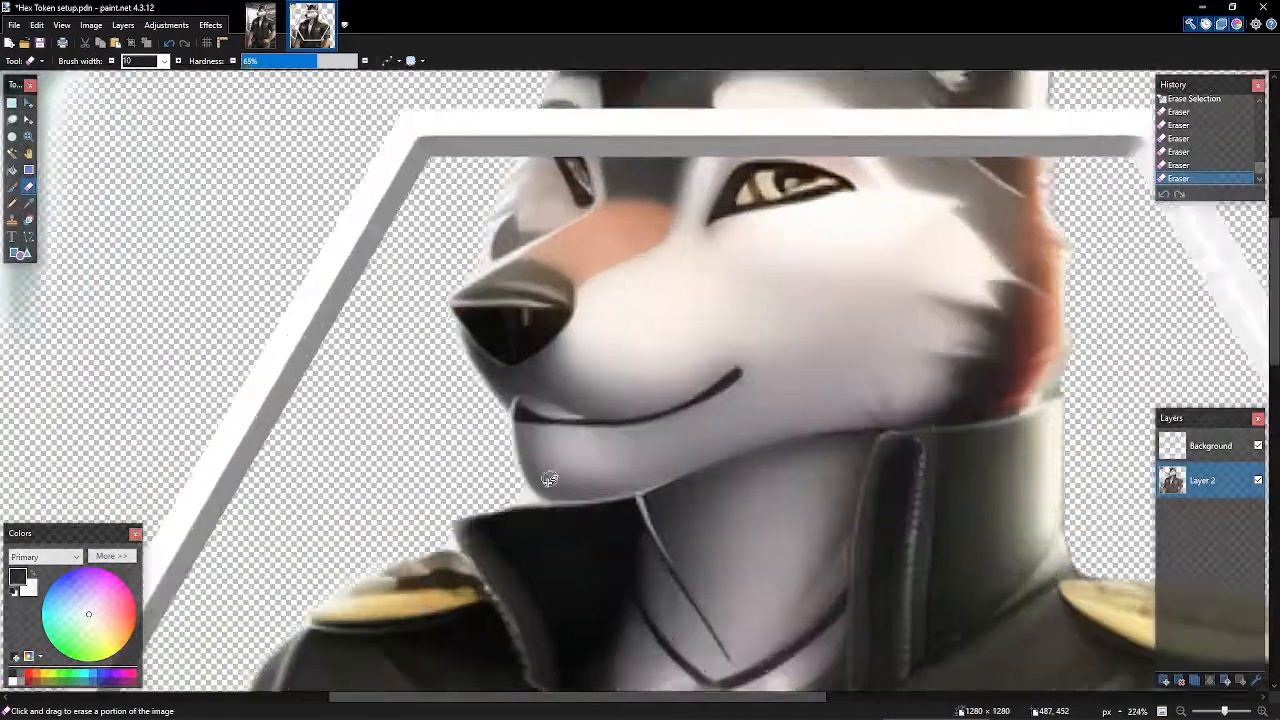
scroll(500, 330, "up", 3, "ctrl")
scroll(640, 340, "up", 5)
scroll(720, 366, "up", 4, "ctrl")
left_click_drag(635, 255, 566, 287)
left_click_drag(640, 300, 686, 200)
scroll(966, 337, "down", 5)
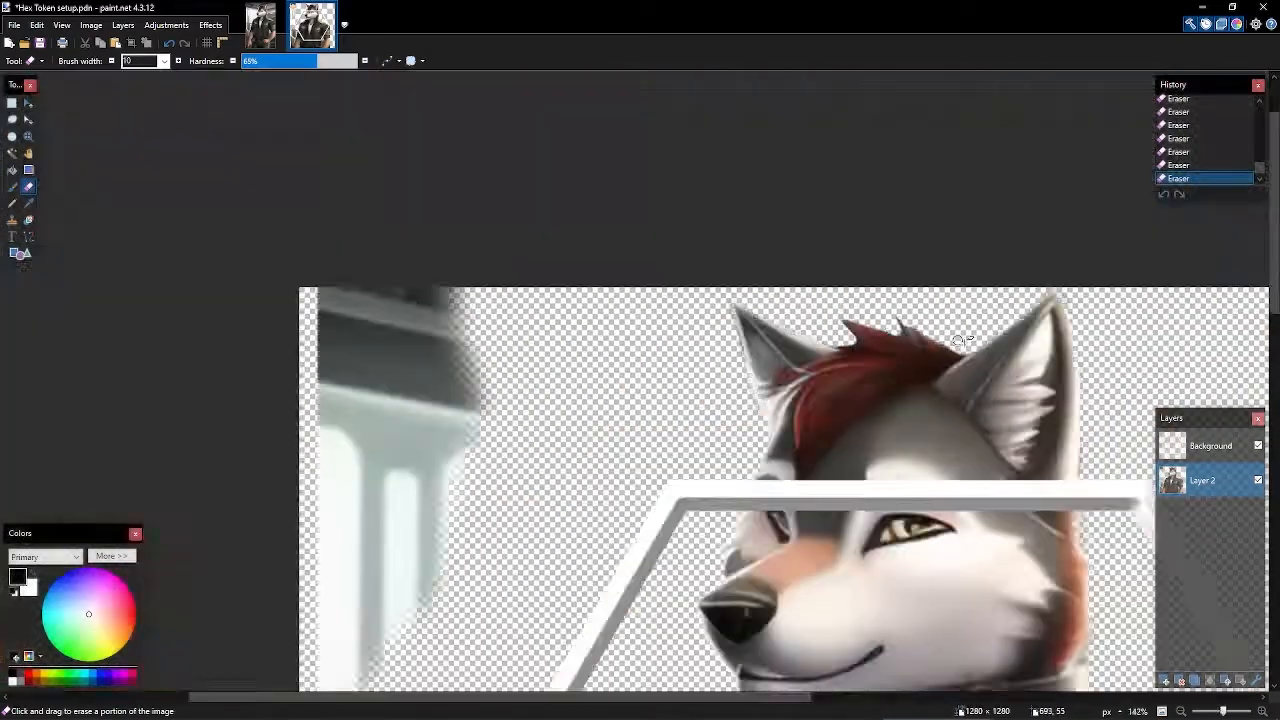
scroll(900, 335, "down", 4)
scroll(826, 329, "up", 4)
scroll(760, 390, "up", 3)
scroll(711, 451, "down", 3)
scroll(600, 300, "up", 5)
scroll(730, 365, "up", 4, "ctrl")
left_click_drag(792, 308, 860, 424)
left_click_drag(779, 360, 782, 385)
scroll(805, 343, "down", 10, "ctrl")
scroll(900, 355, "down", 3)
- Zoom out and recentre the whole cleaned token in the window
key("XF86AudioPlay")
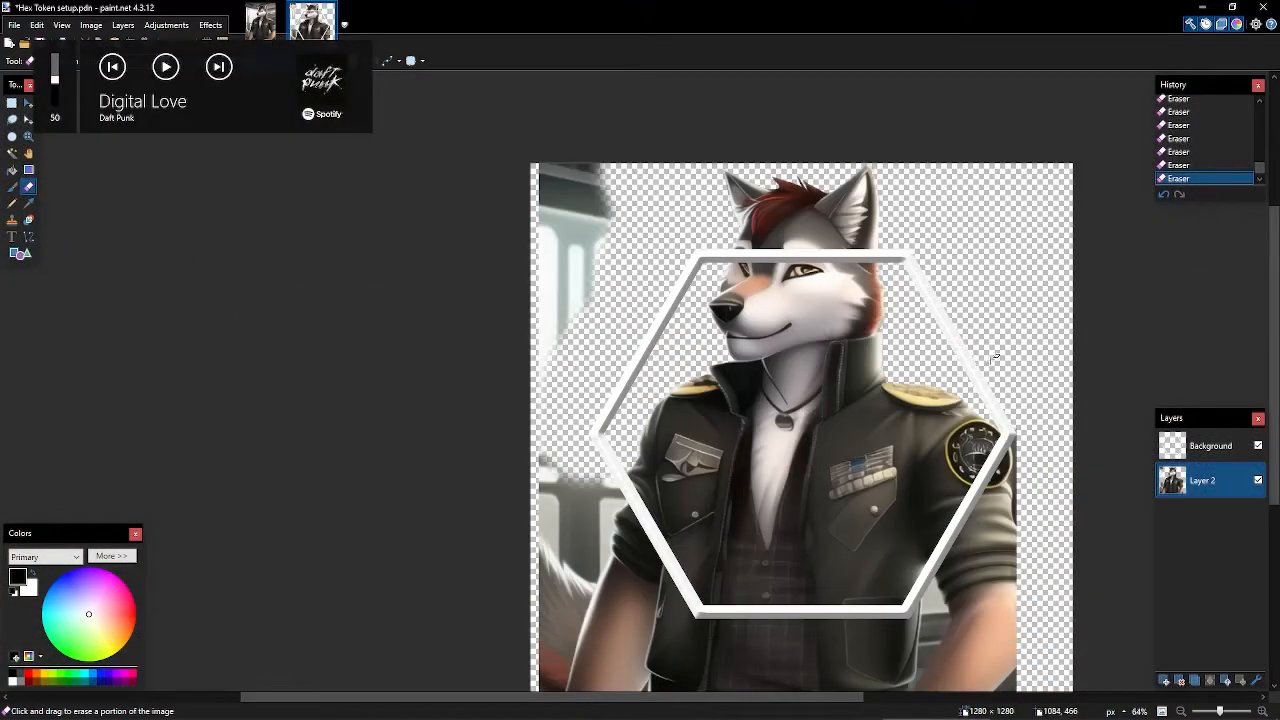
left_click_drag(843, 452, 713, 362)
left_click_drag(856, 335, 848, 386)
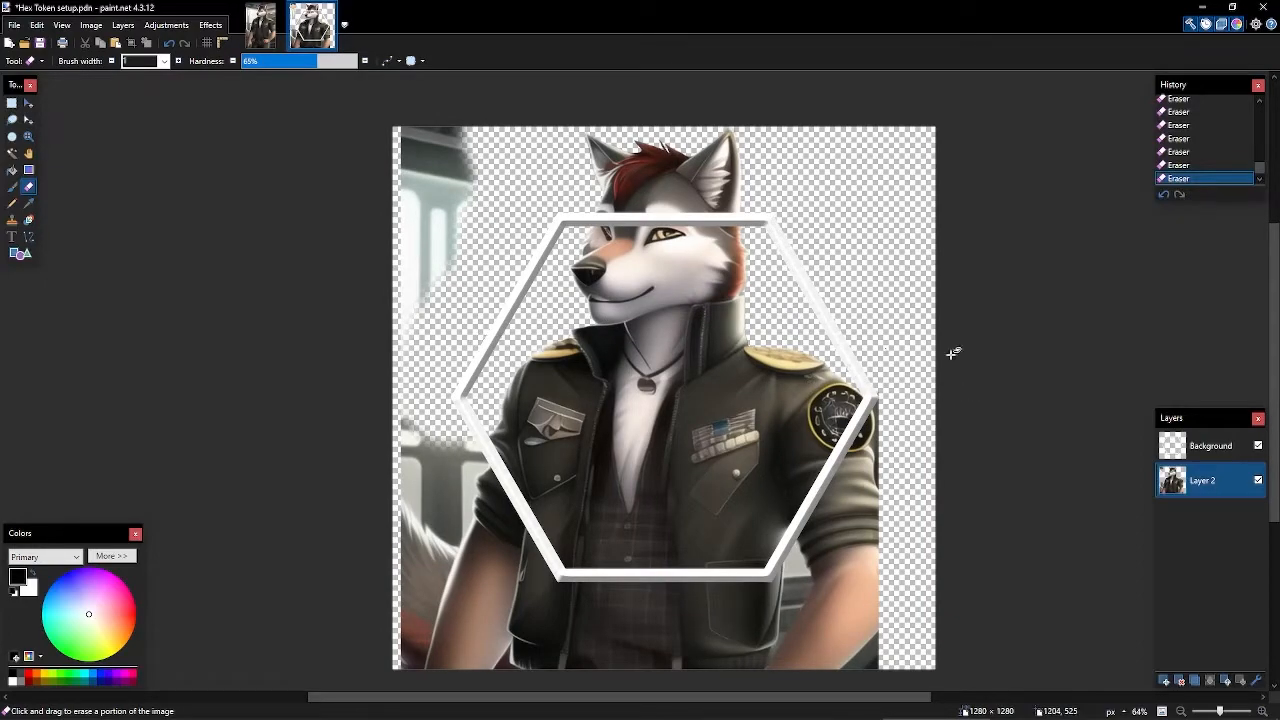
scroll(748, 218, "up", 3, "ctrl")
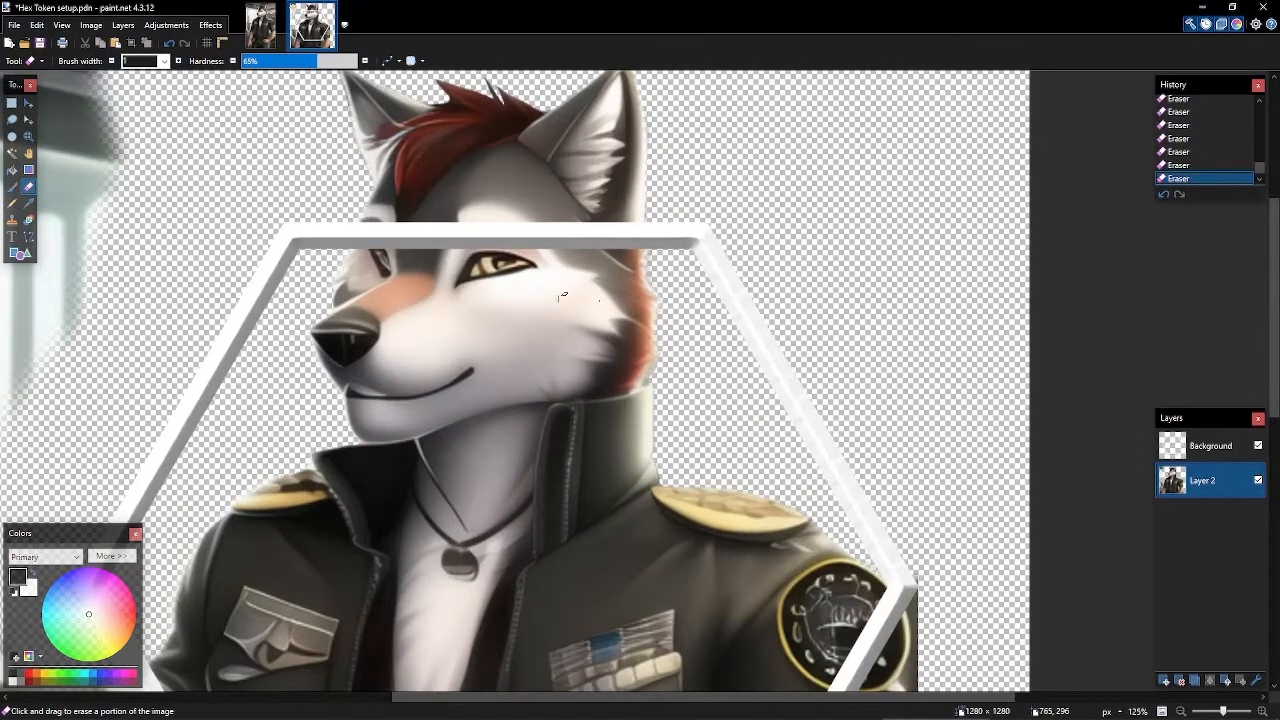
scroll(992, 215, "down", 2, "ctrl")
left_click_drag(993, 215, 838, 297)
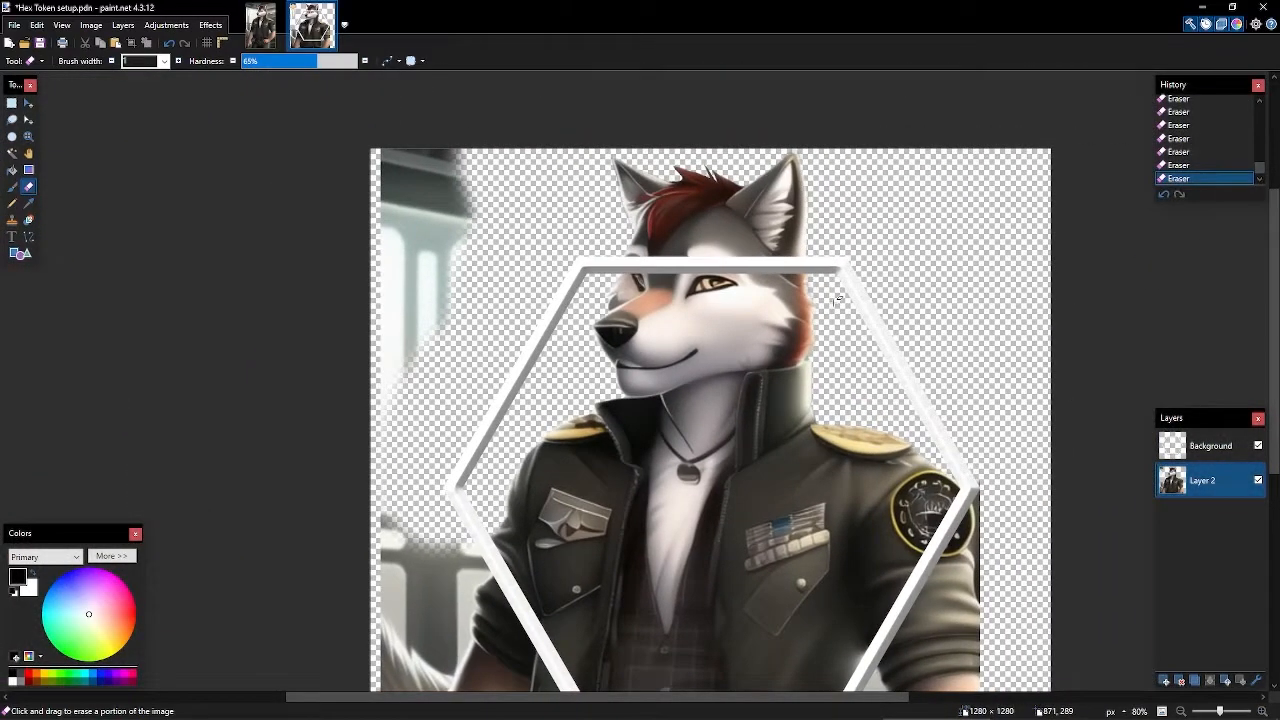
key("s")
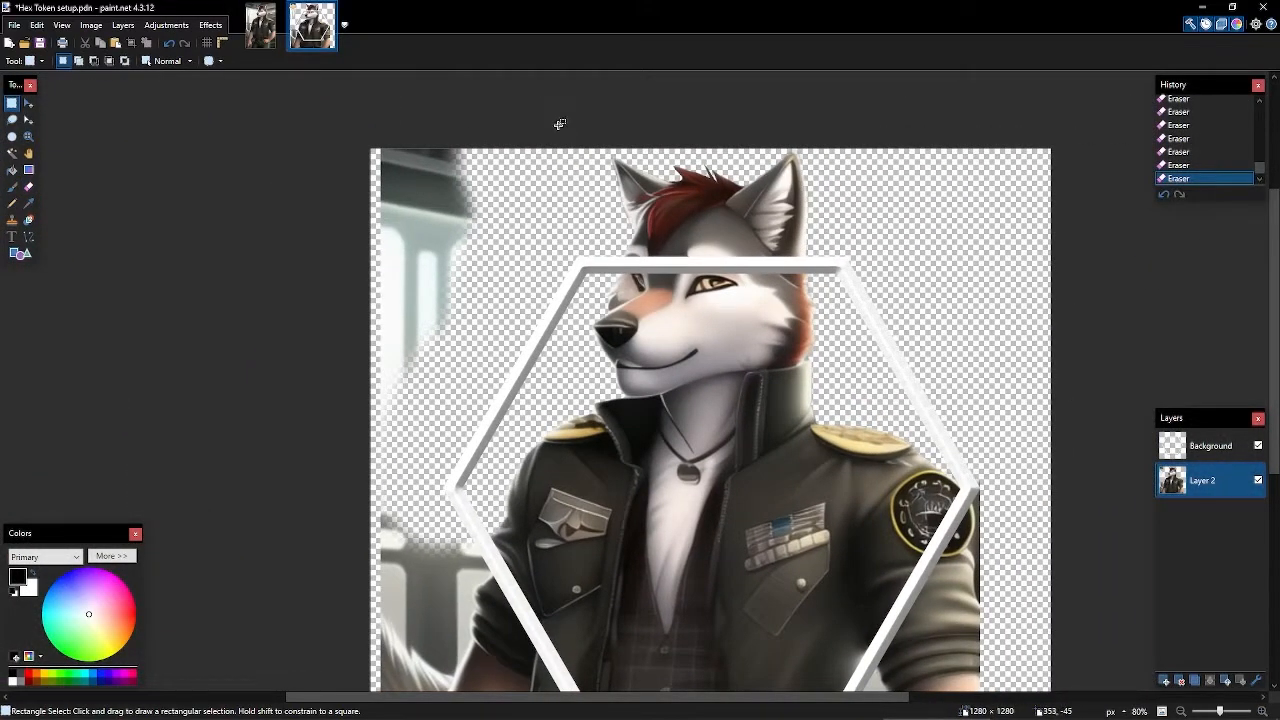
- Draw a rectangle selection around the wolf's head, undoing the extra rectangles added below-left
left_click_drag(546, 133, 878, 412)
left_click_drag(836, 358, 790, 305)
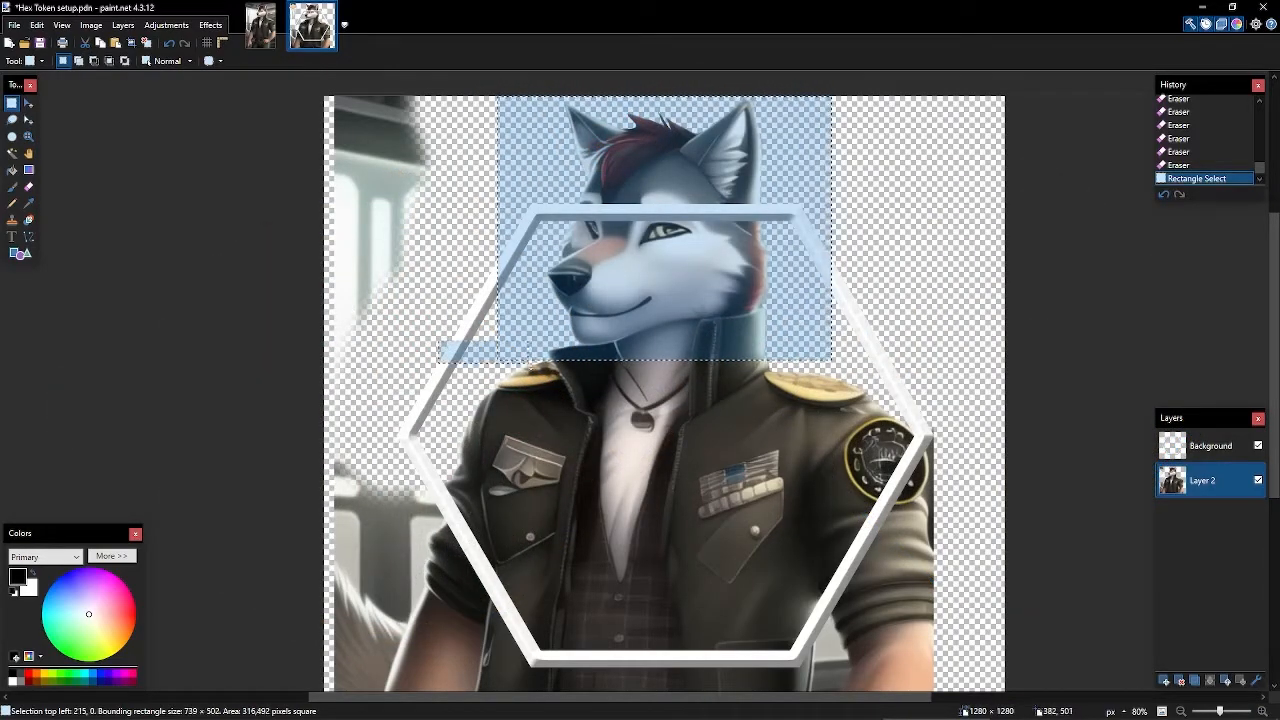
left_click_drag(522, 358, 542, 433)
left_click_drag(393, 400, 456, 494)
left_click_drag(366, 434, 434, 535)
key("ctrl+z")
key("ctrl+z")
key("ctrl+z")
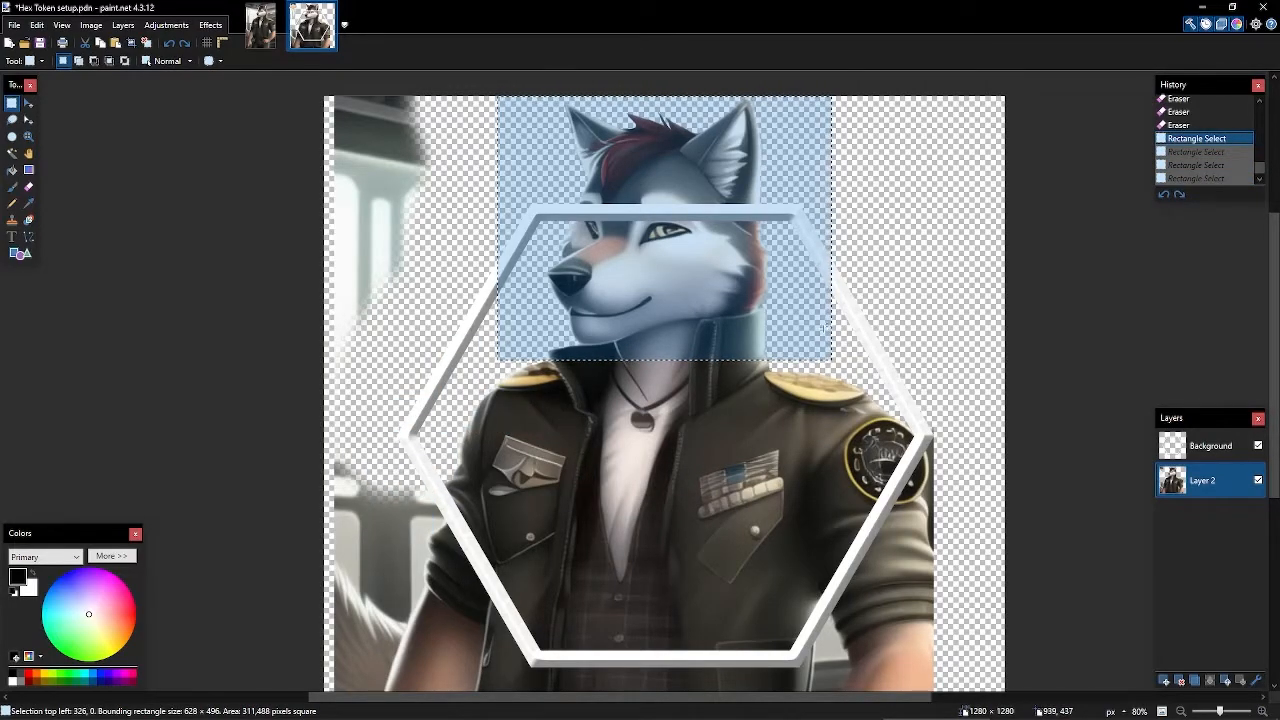
mouse_move(895, 309)
left_mouse_down()
mouse_move(808, 309)
mouse_move(880, 324)
left_mouse_up()
- Cut the head out of Layer 2, paste it into a new Layer 3, and deselect
key("ctrl+x")
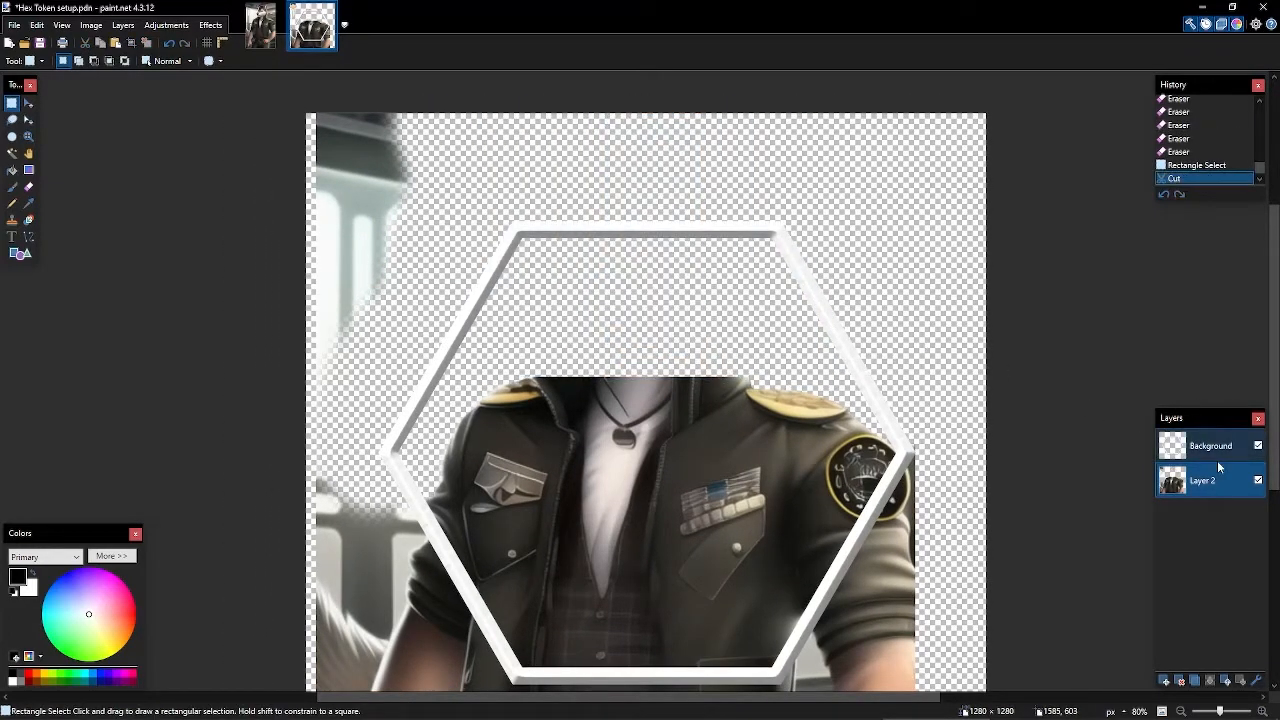
key("alt+Page_Up")
key("ctrl+shift+v")
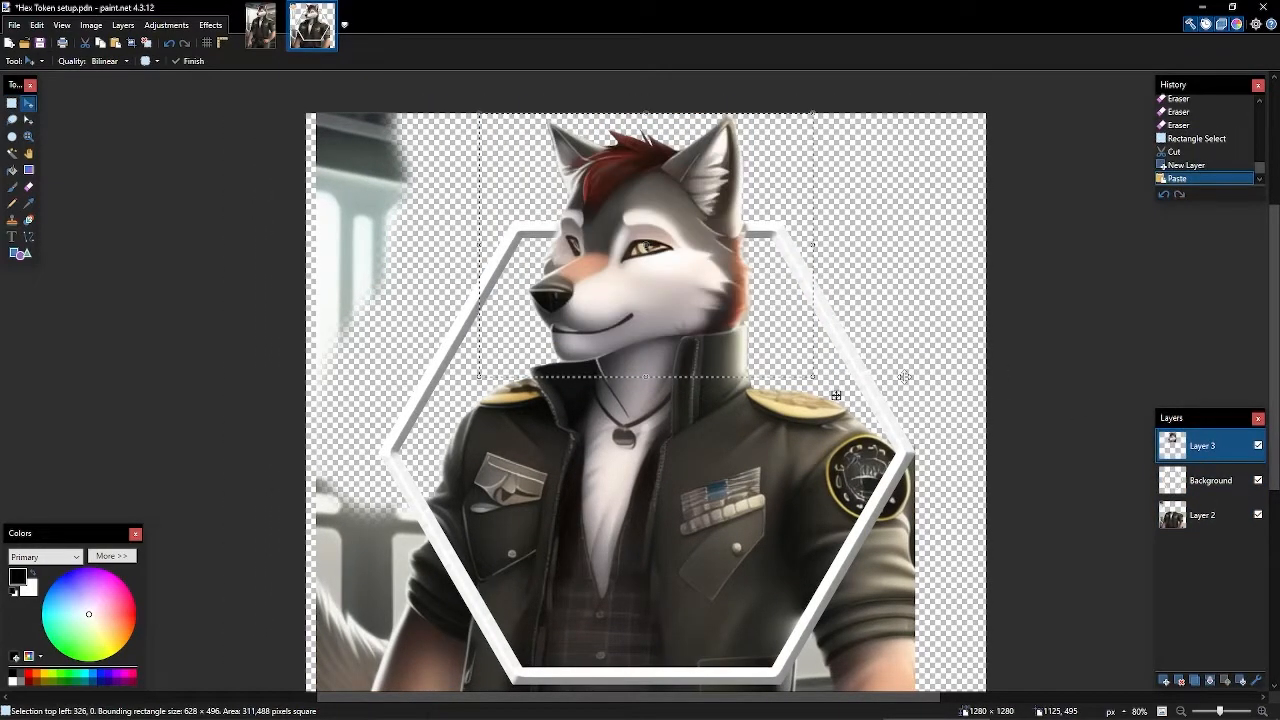
left_click(1211, 486)
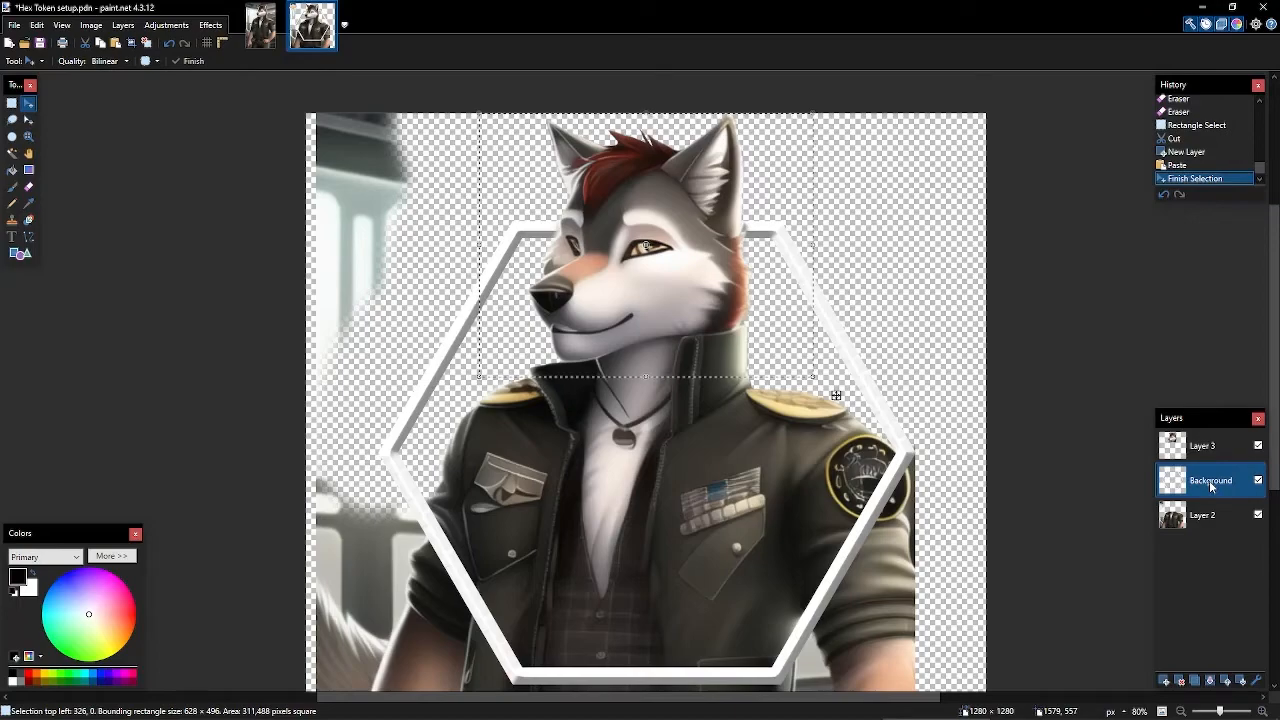
left_click(1201, 447)
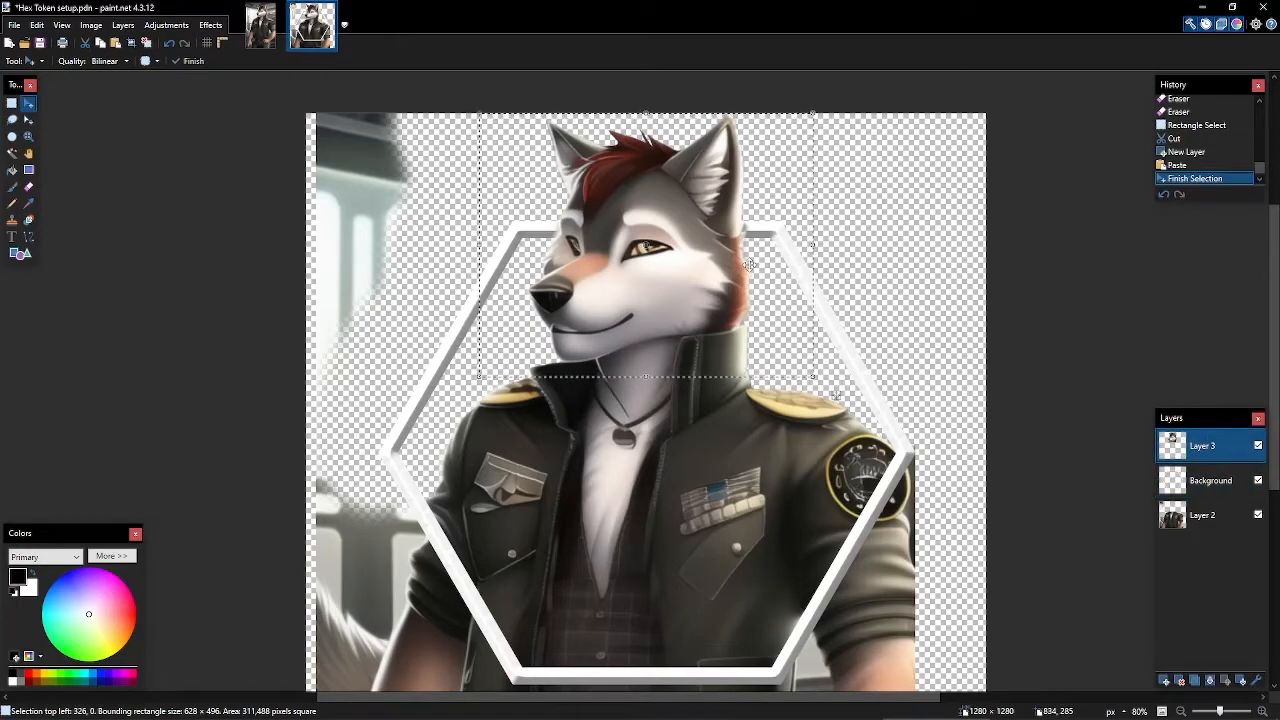
key("ctrl+d")
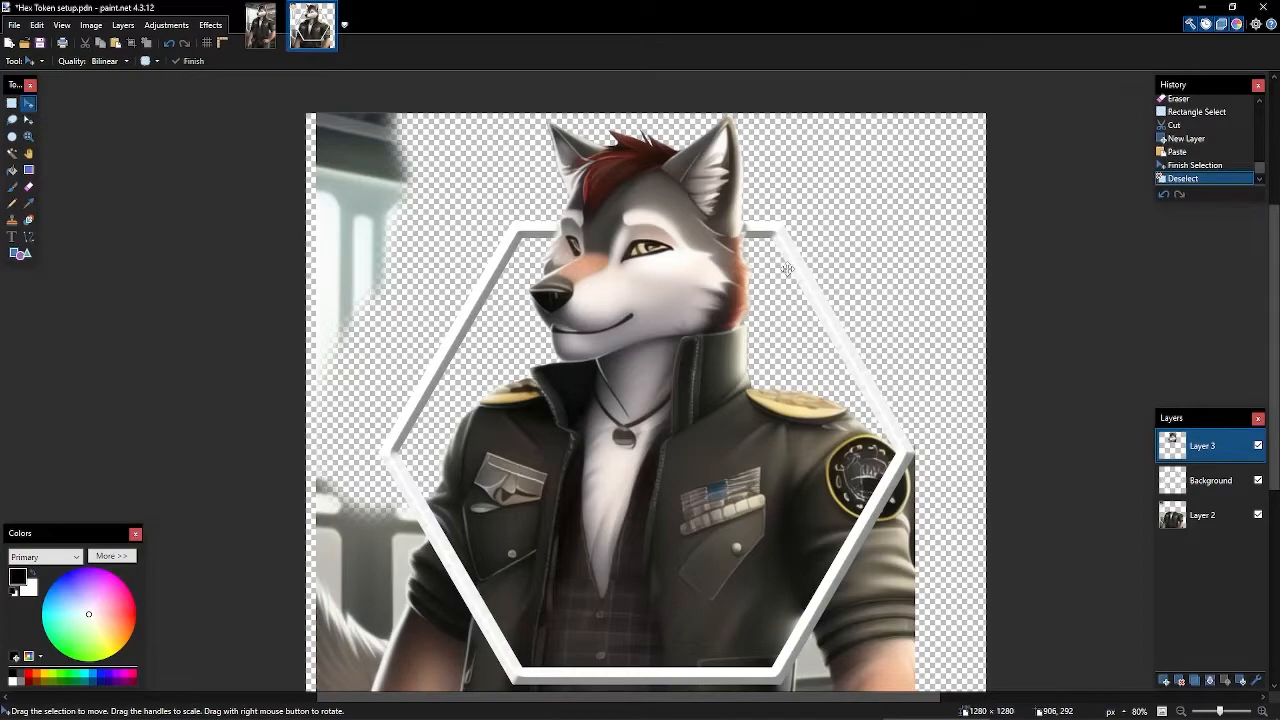
scroll(931, 404, "down", 4)
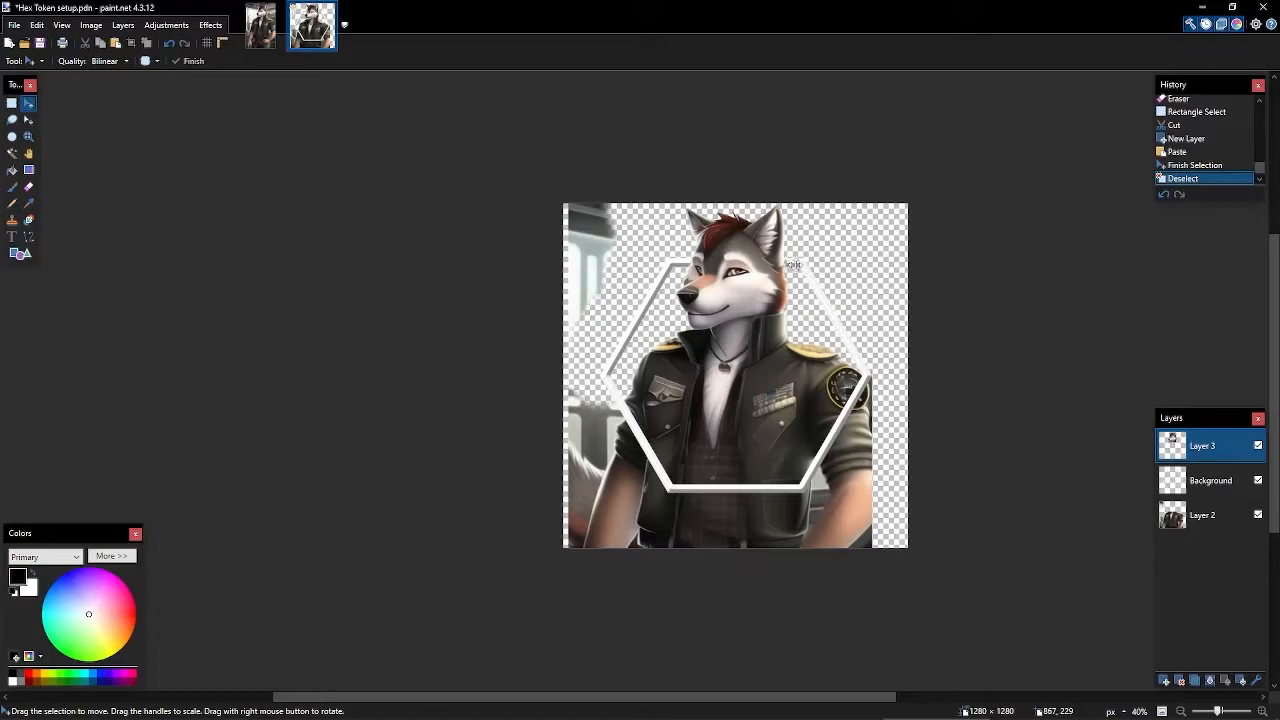
scroll(793, 265, "up", 4)
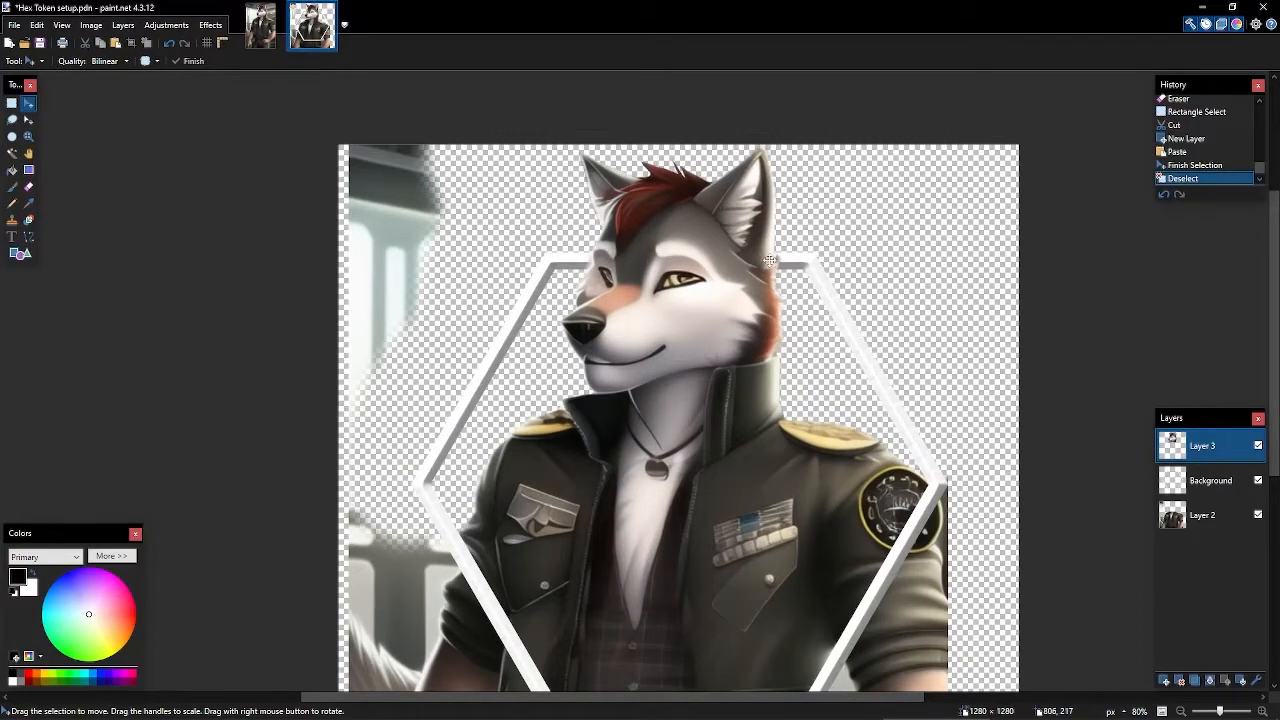
scroll(803, 257, "up", 3)
- Erase stray fringe pixels at three spots along the pasted head's fur
scroll(802, 280, "down", 2)
key("e")
scroll(790, 318, "up", 4)
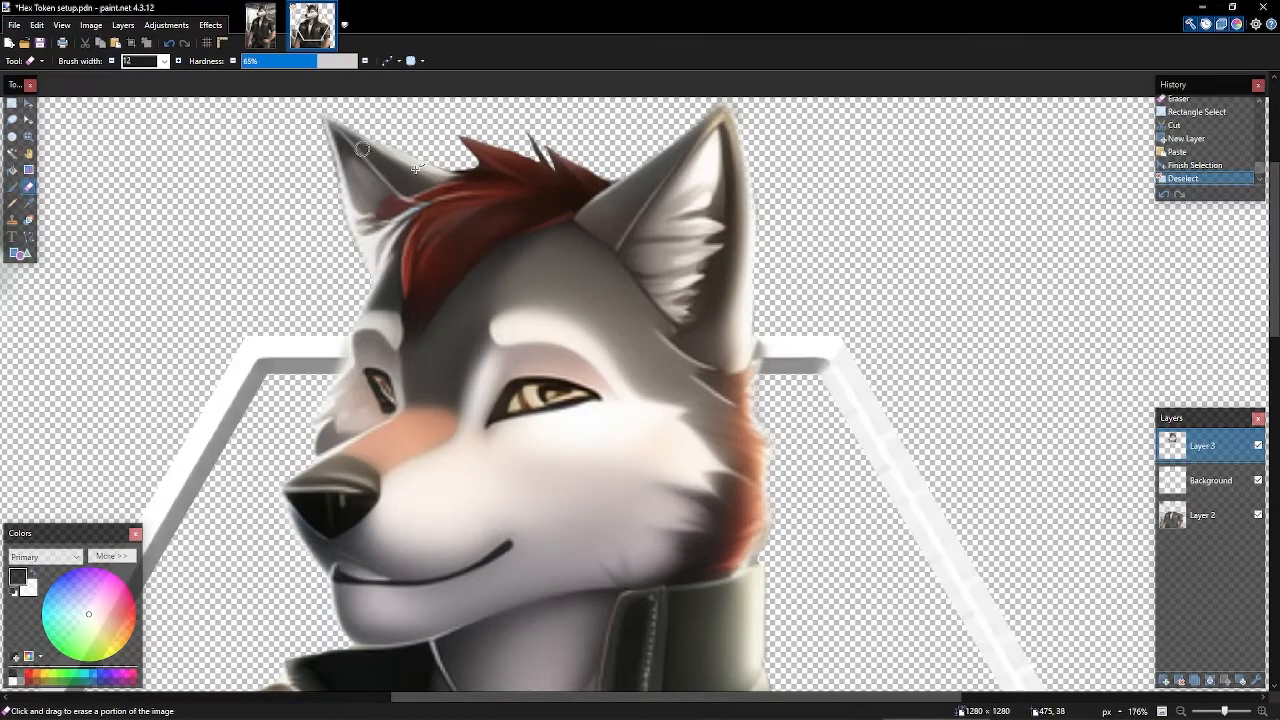
scroll(795, 357, "up", 4)
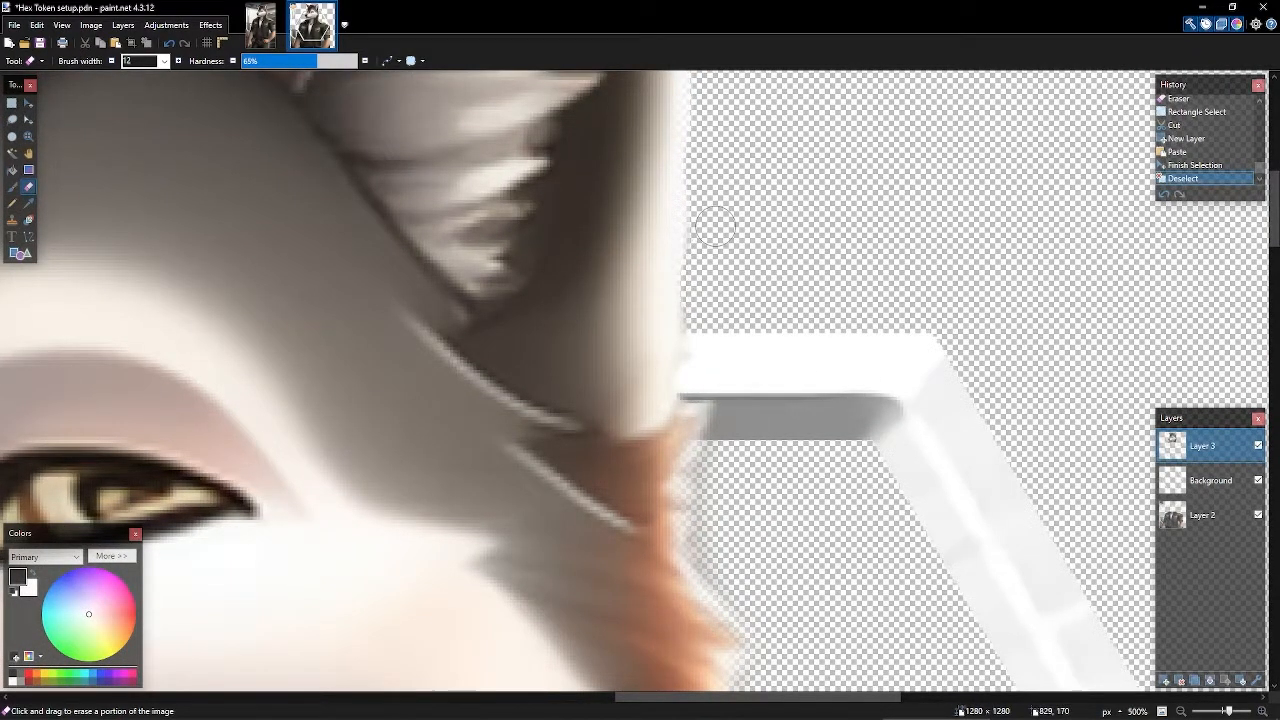
left_click(697, 320)
scroll(806, 387, "down", 4)
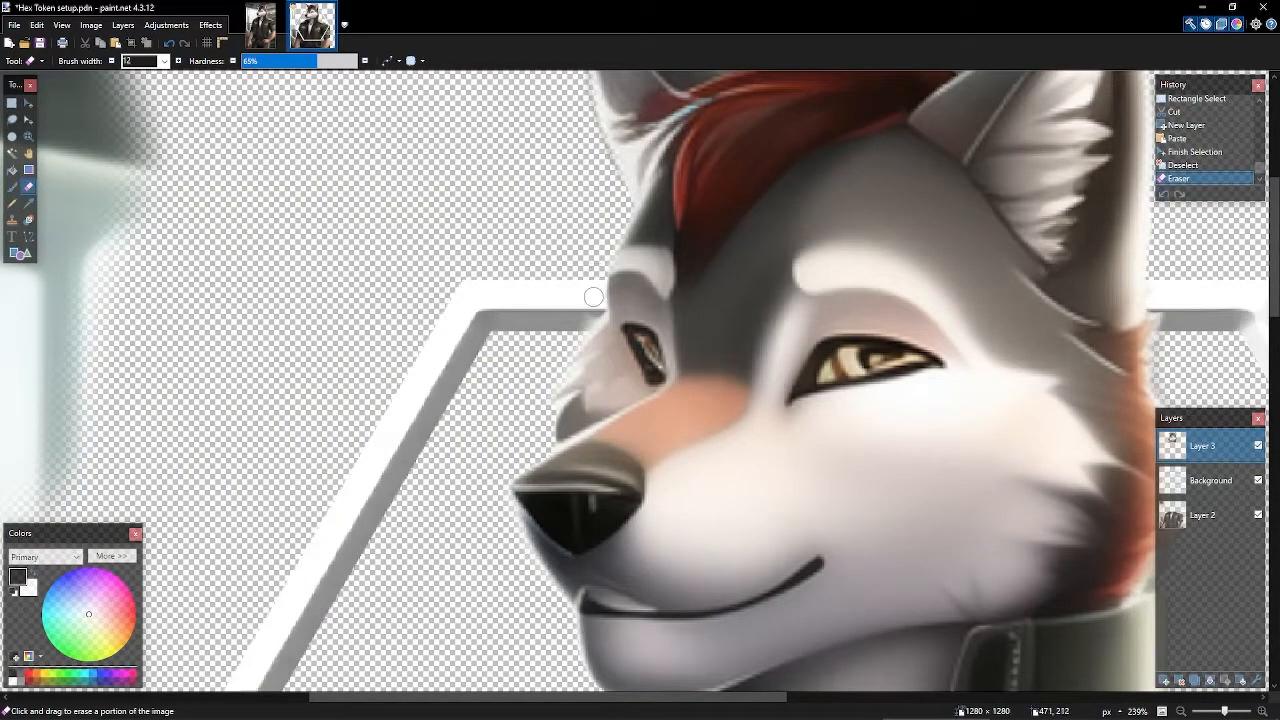
left_click(561, 334)
scroll(540, 310, "down", 3)
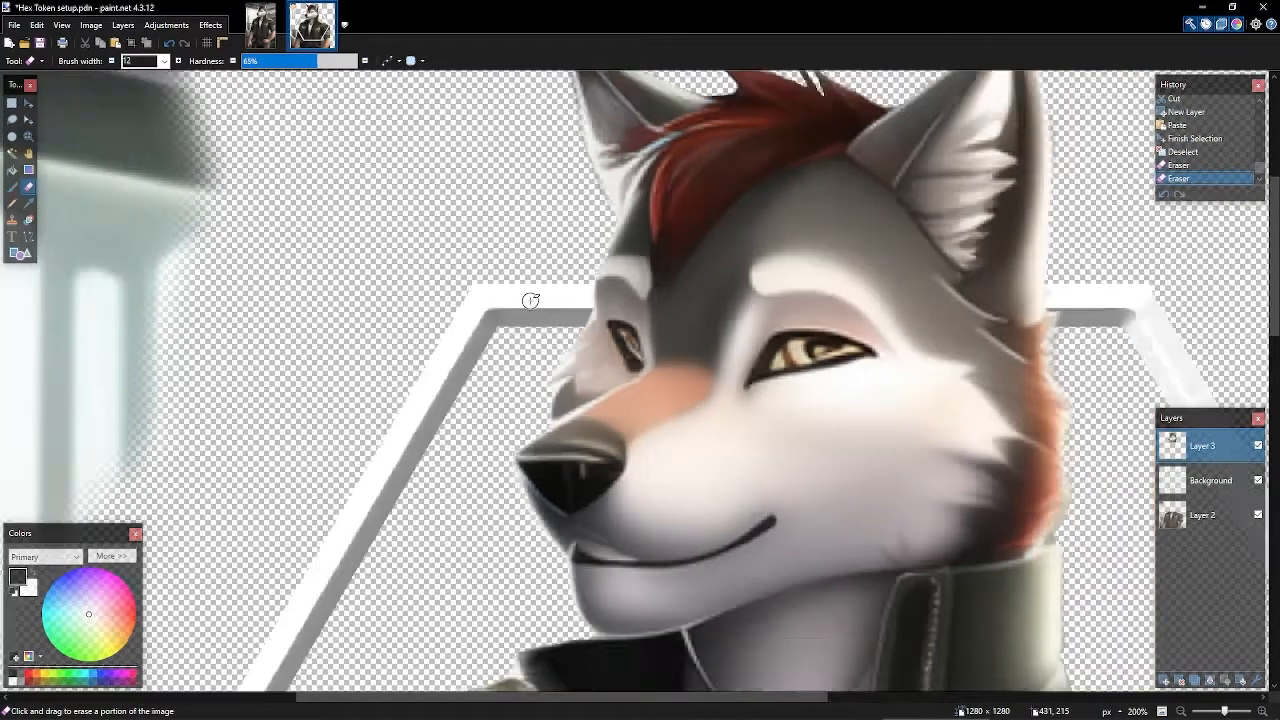
scroll(822, 296, "up", 3)
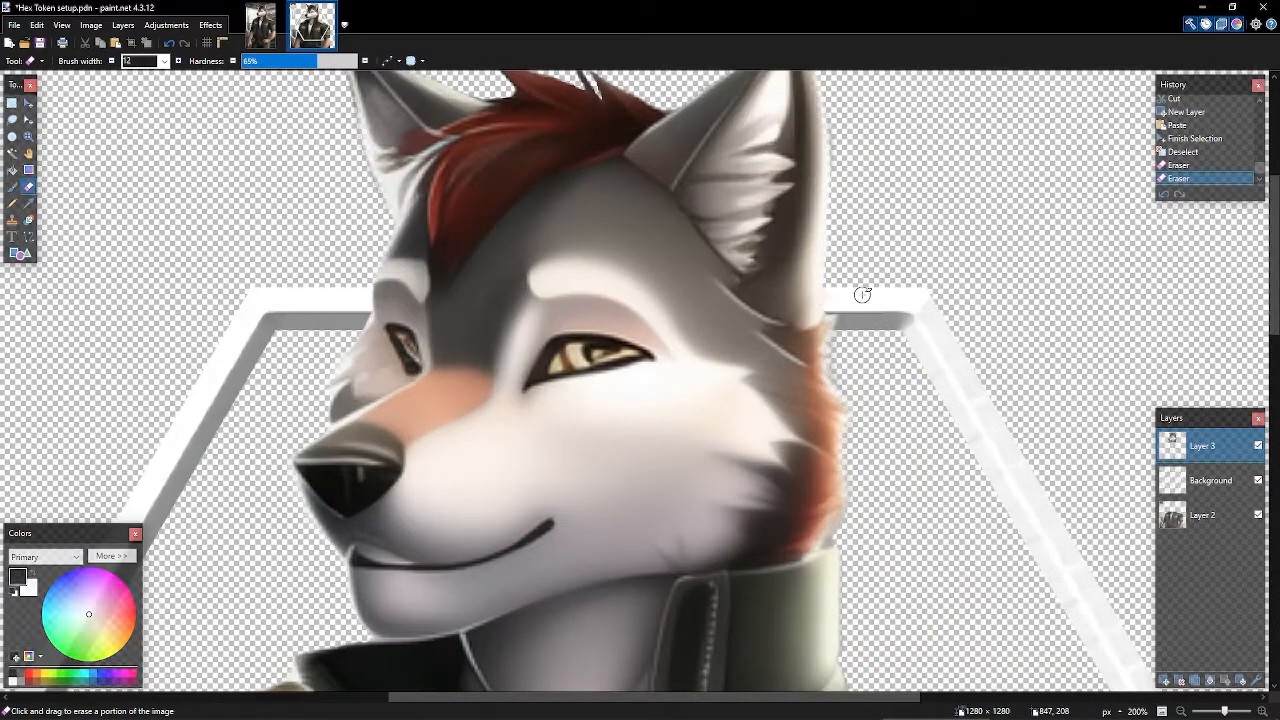
left_click_drag(832, 297, 832, 280)
scroll(972, 316, "down", 4)
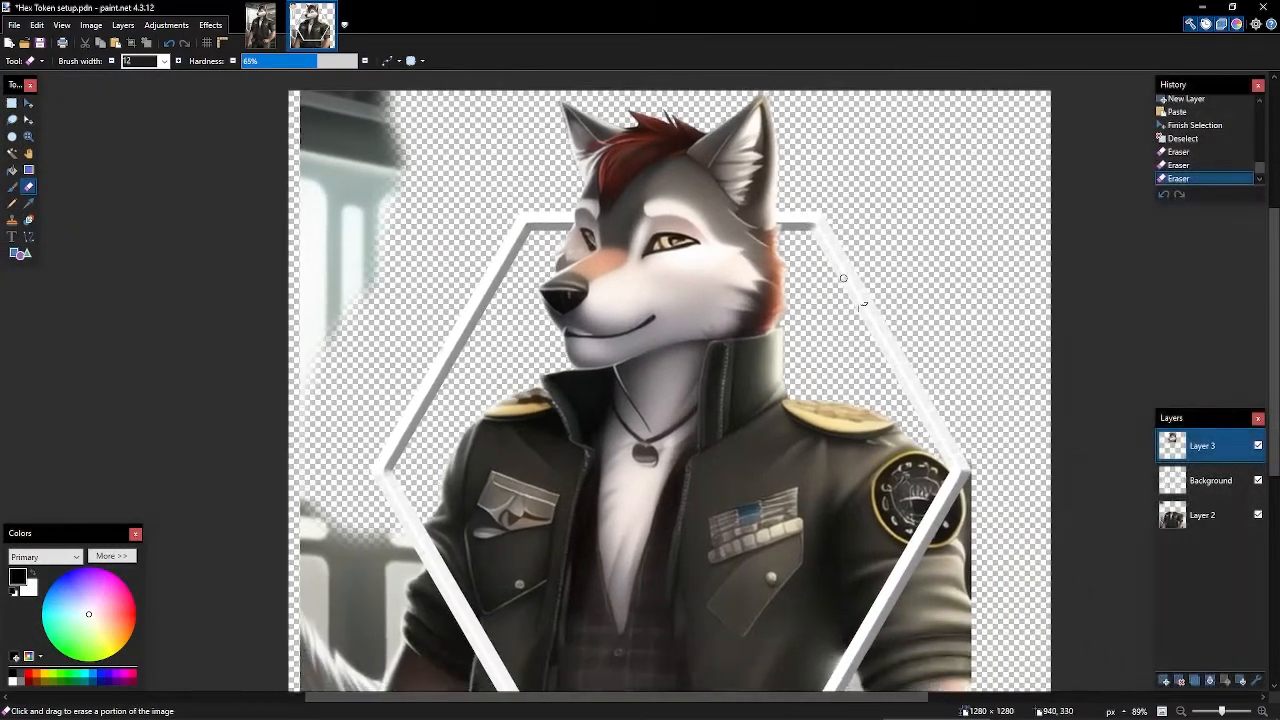
scroll(895, 288, "down", 4)
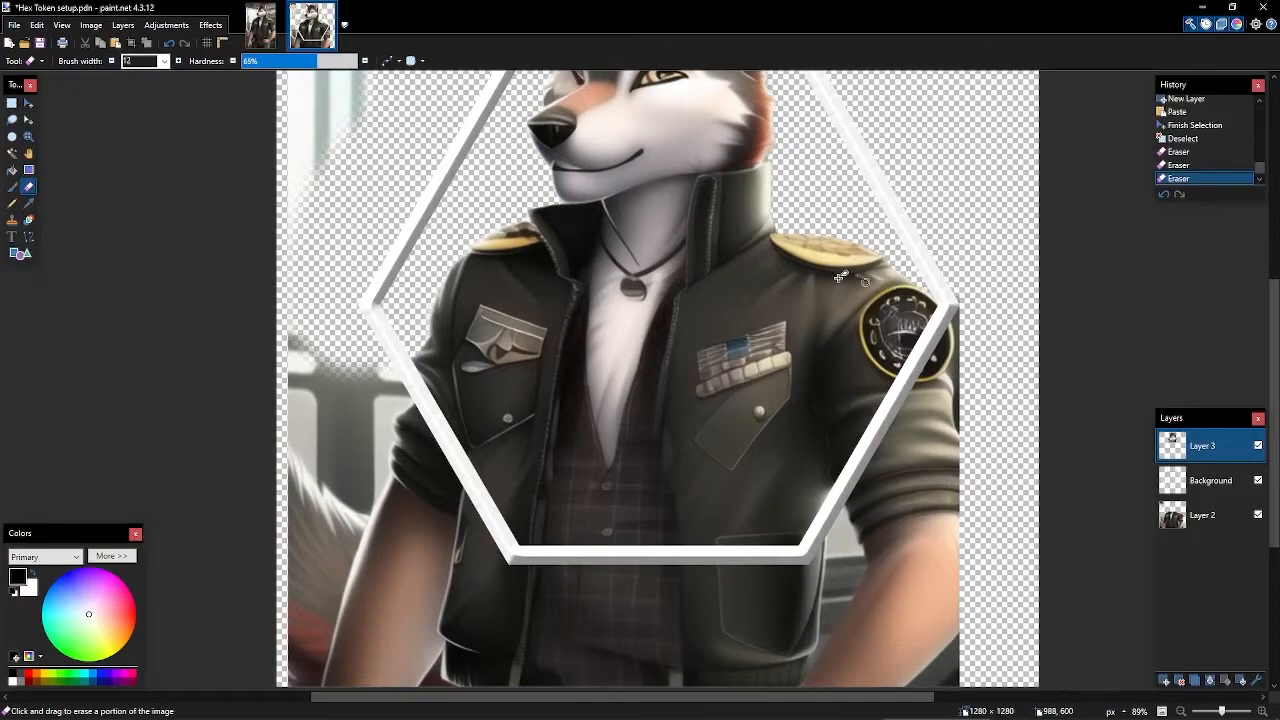
scroll(712, 243, "up", 4)
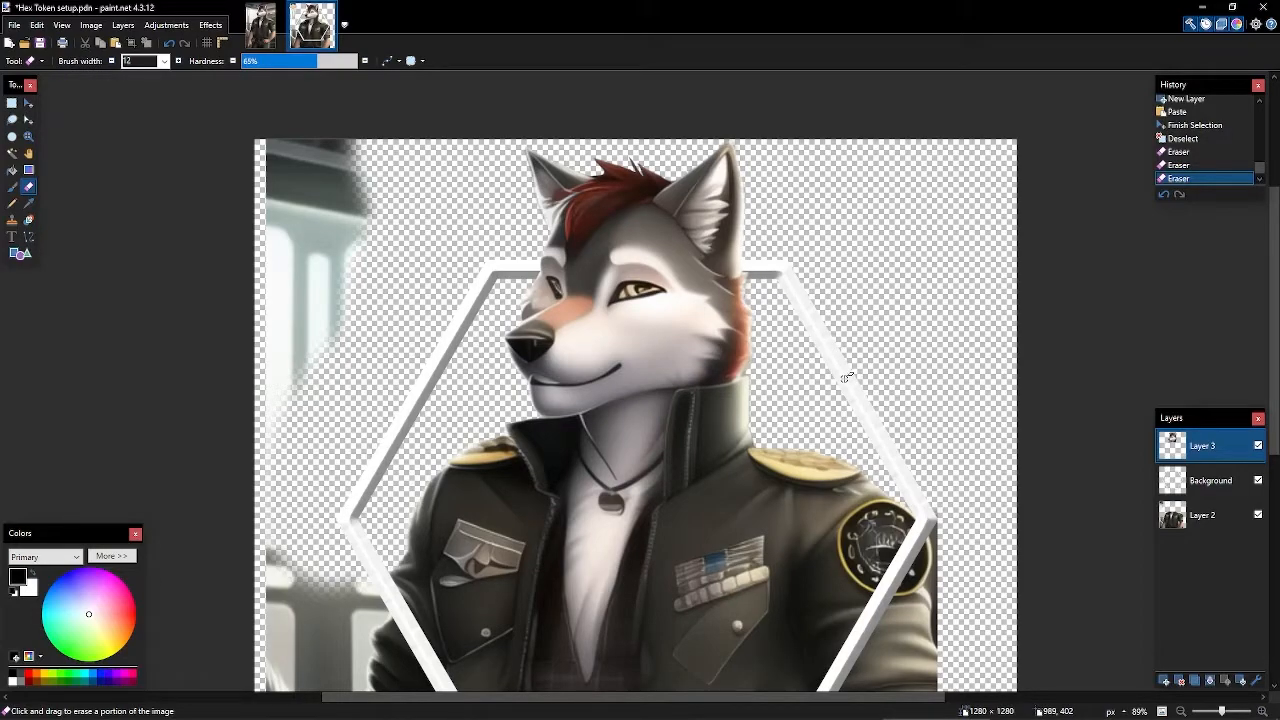
- Make the Background layer active and recentre the whole image in view
left_click_drag(847, 371, 875, 158)
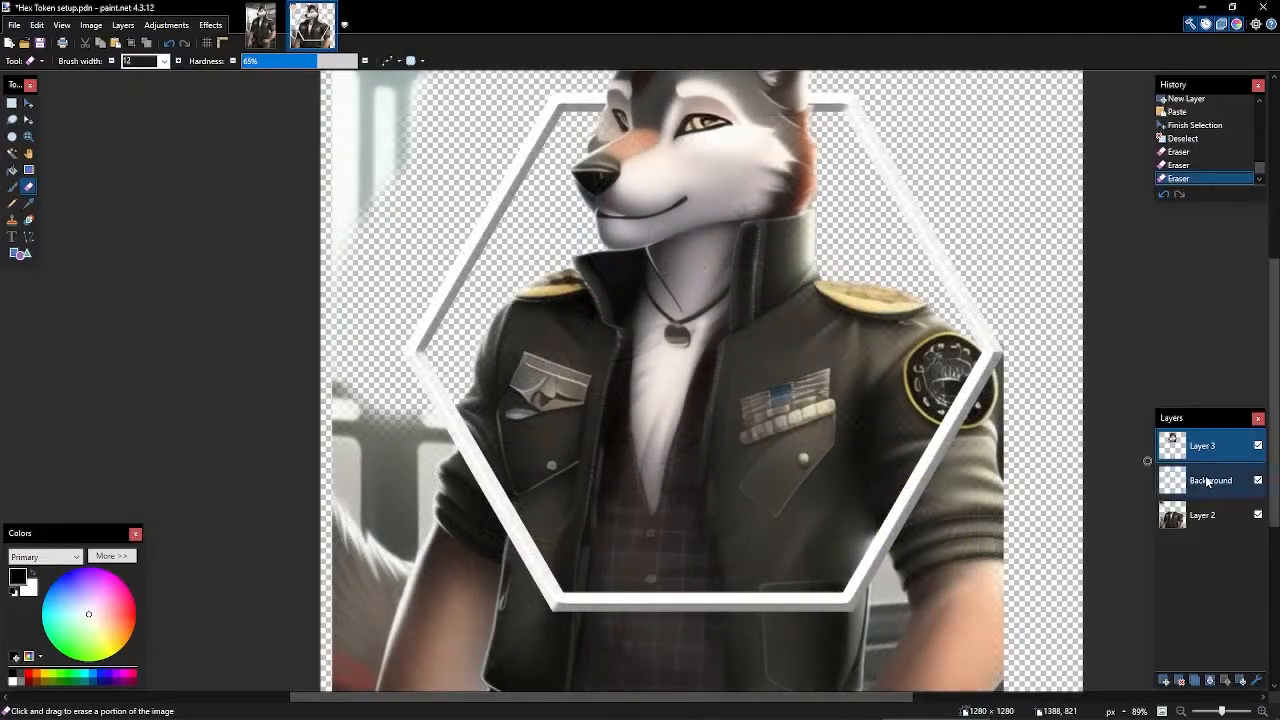
left_click(1207, 480)
scroll(853, 304, "down", 1)
scroll(853, 304, "down", 3)
left_click_drag(869, 274, 911, 385)
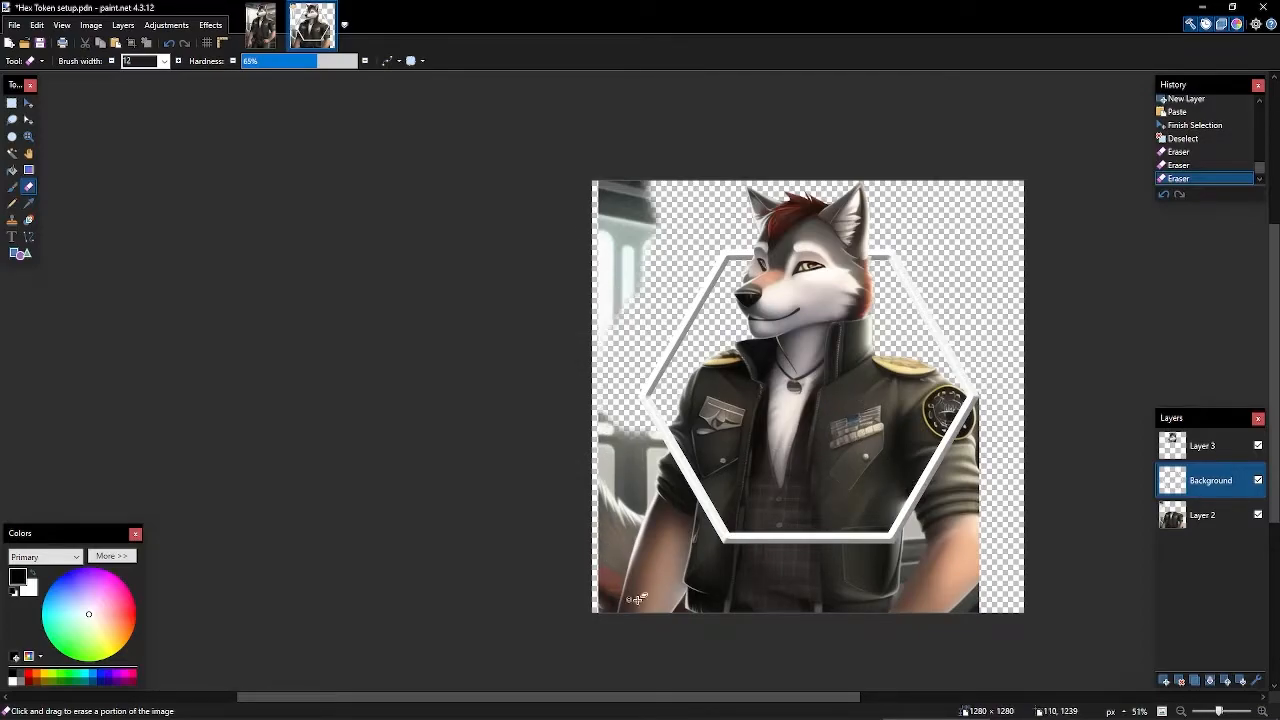
- Magic-wand select the hexagon interior, settling the tolerance at 79%
scroll(1091, 534, "right", 3)
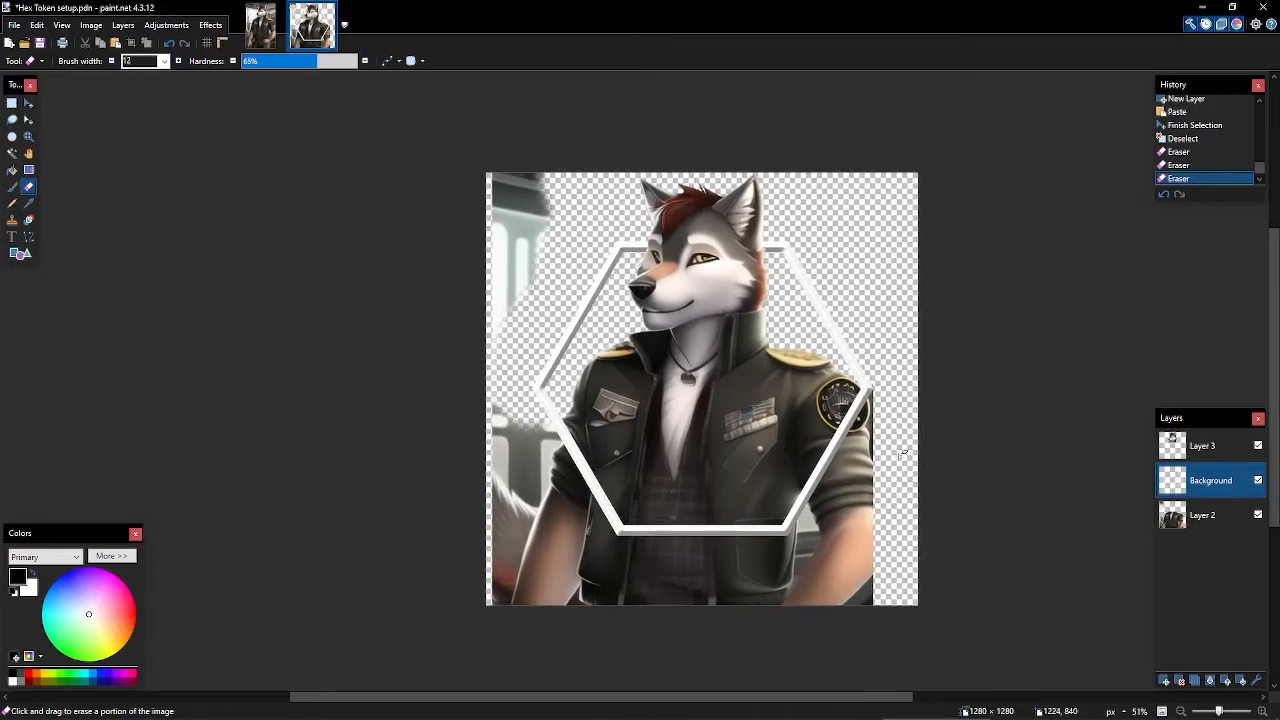
key("s")
key("s")
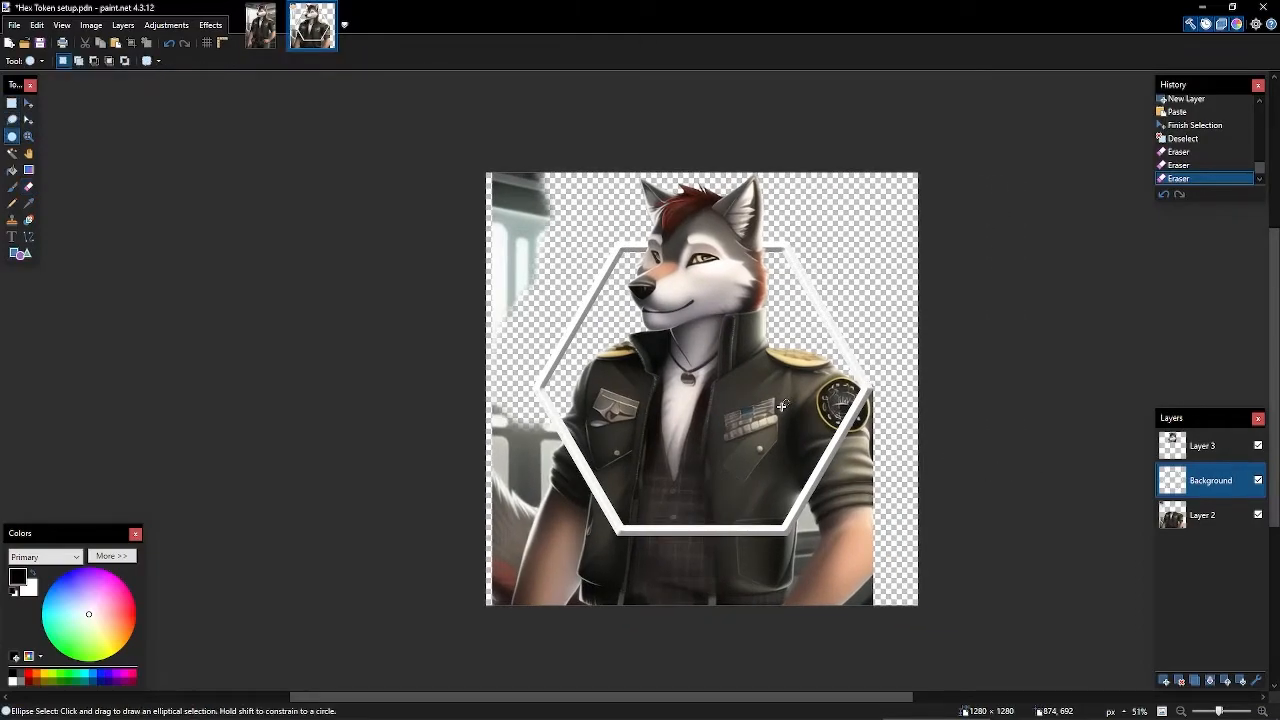
key("s")
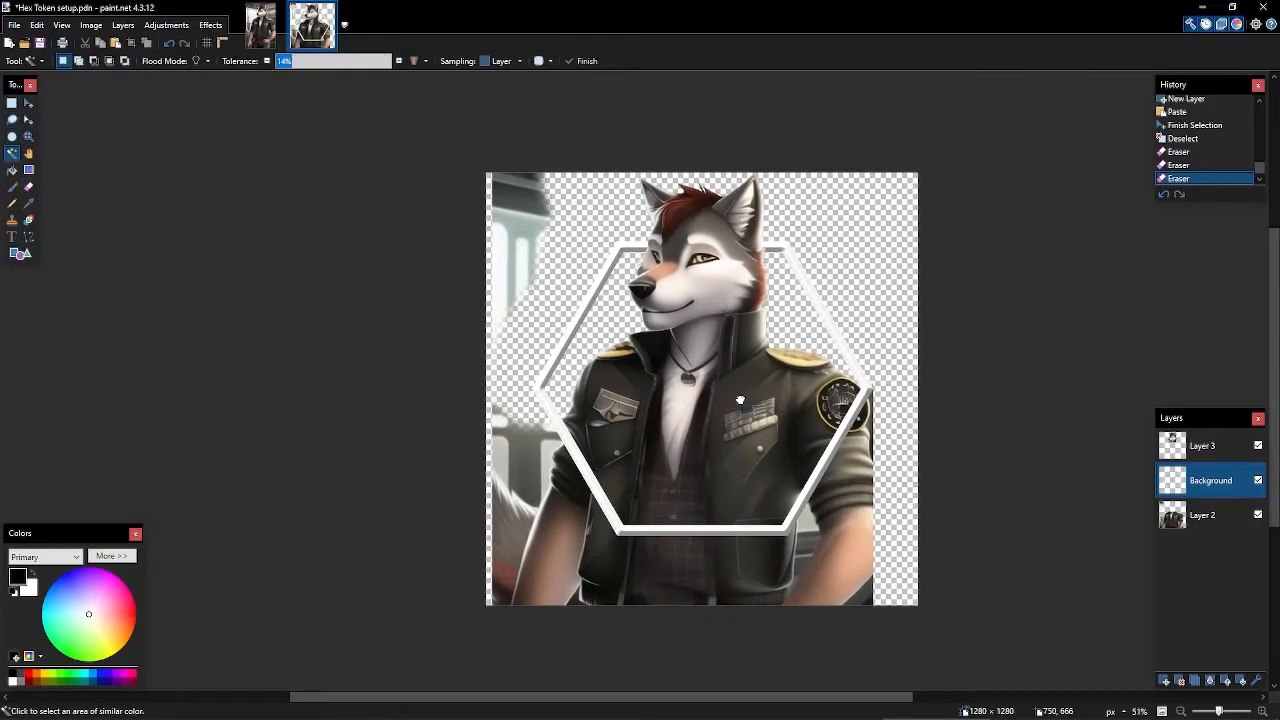
left_click(740, 400)
scroll(1094, 354, "right", 2)
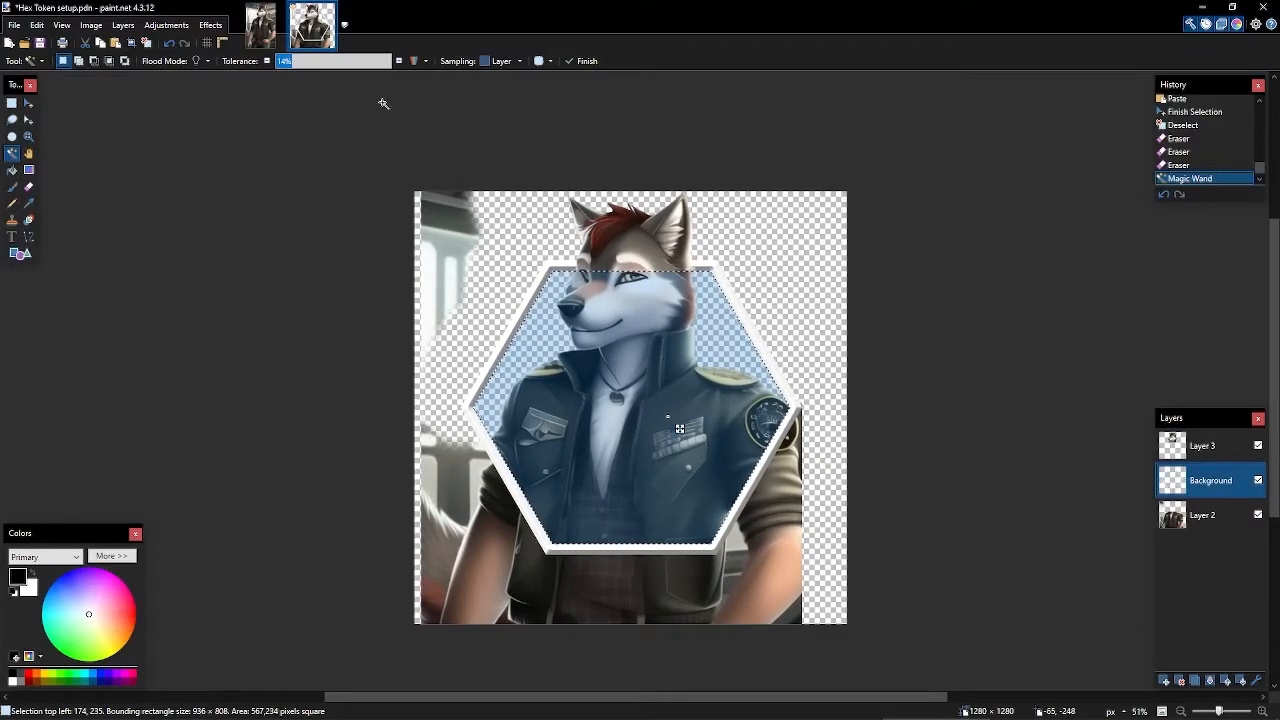
left_click(346, 64)
left_click_drag(345, 62, 367, 64)
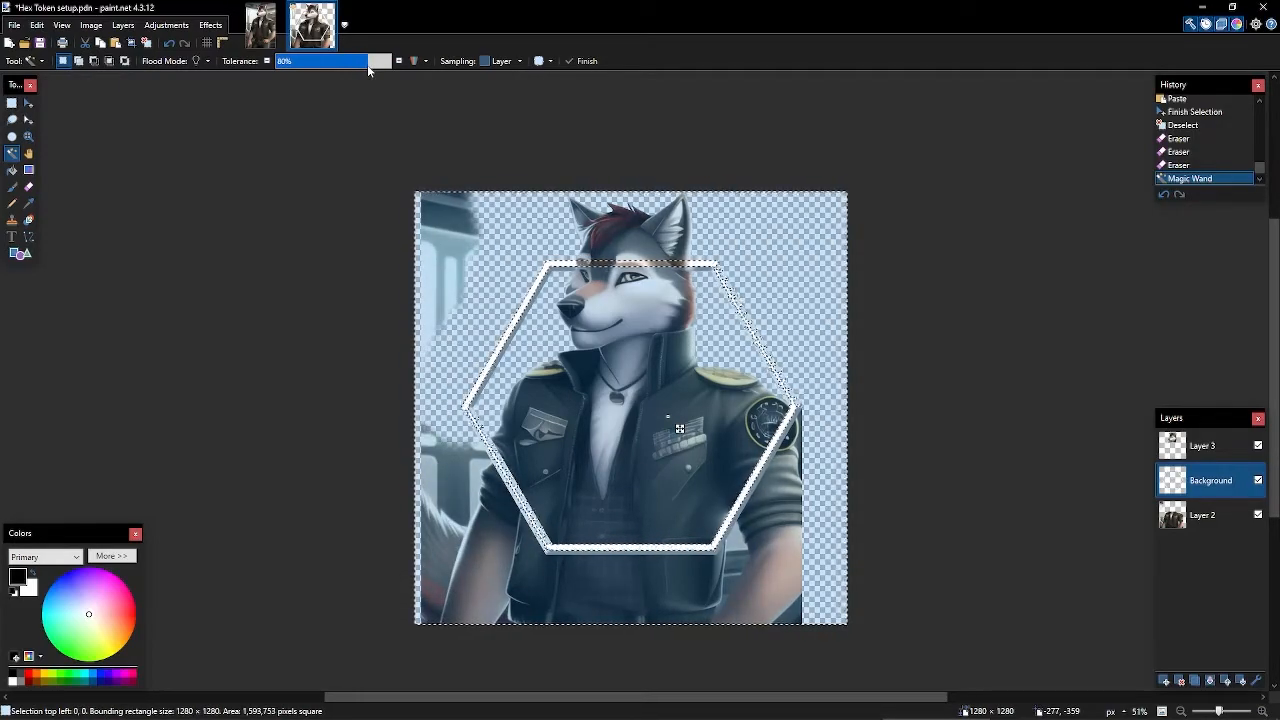
left_click_drag(367, 64, 366, 64)
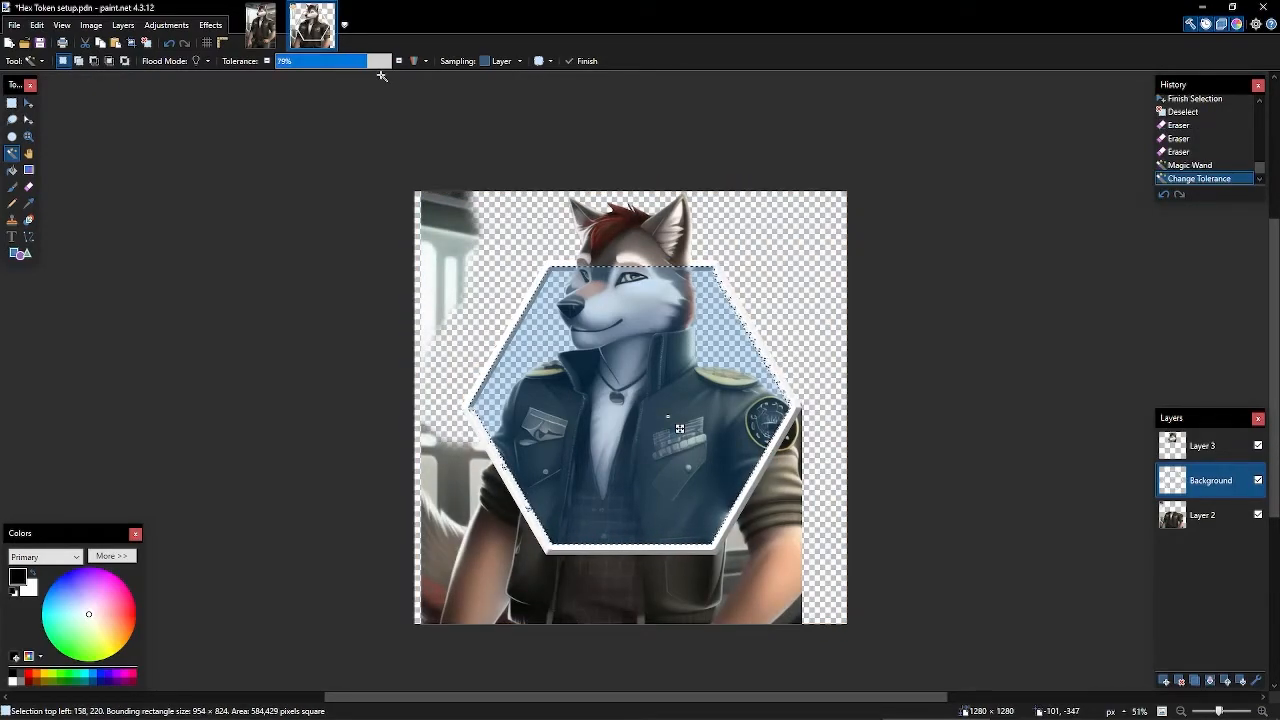
scroll(805, 505, "up", 5)
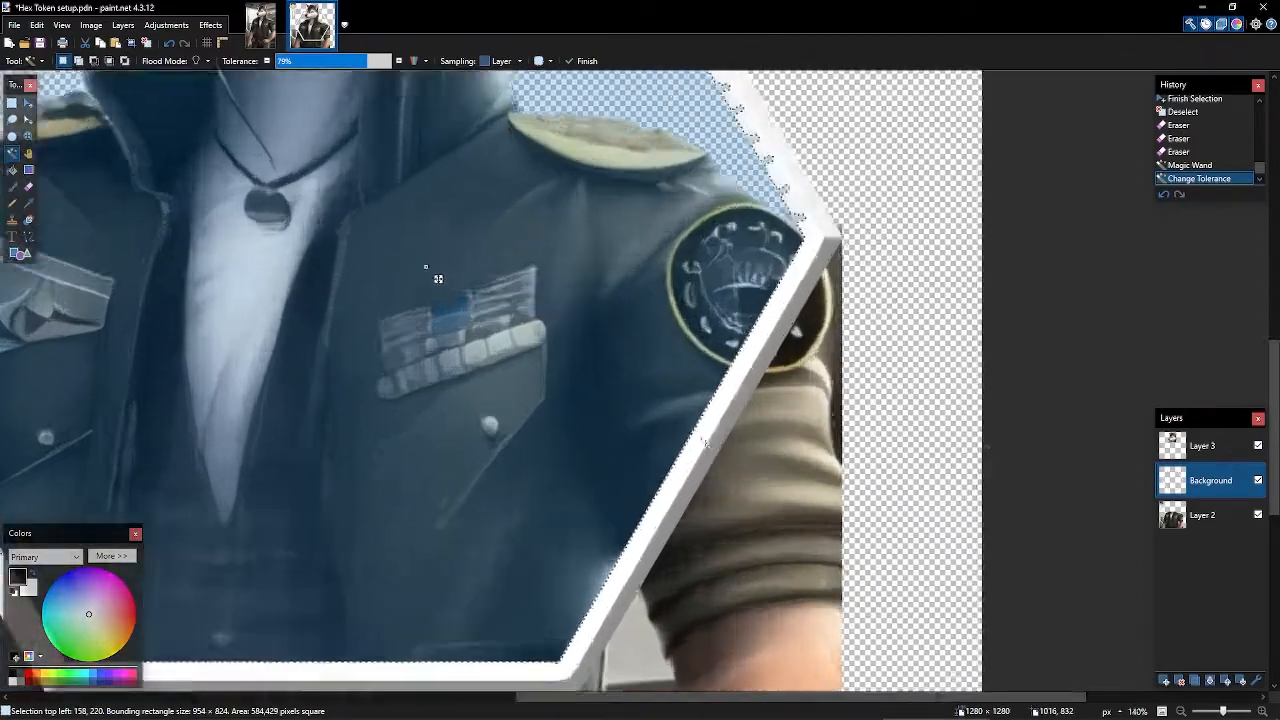
scroll(704, 441, "up", 6)
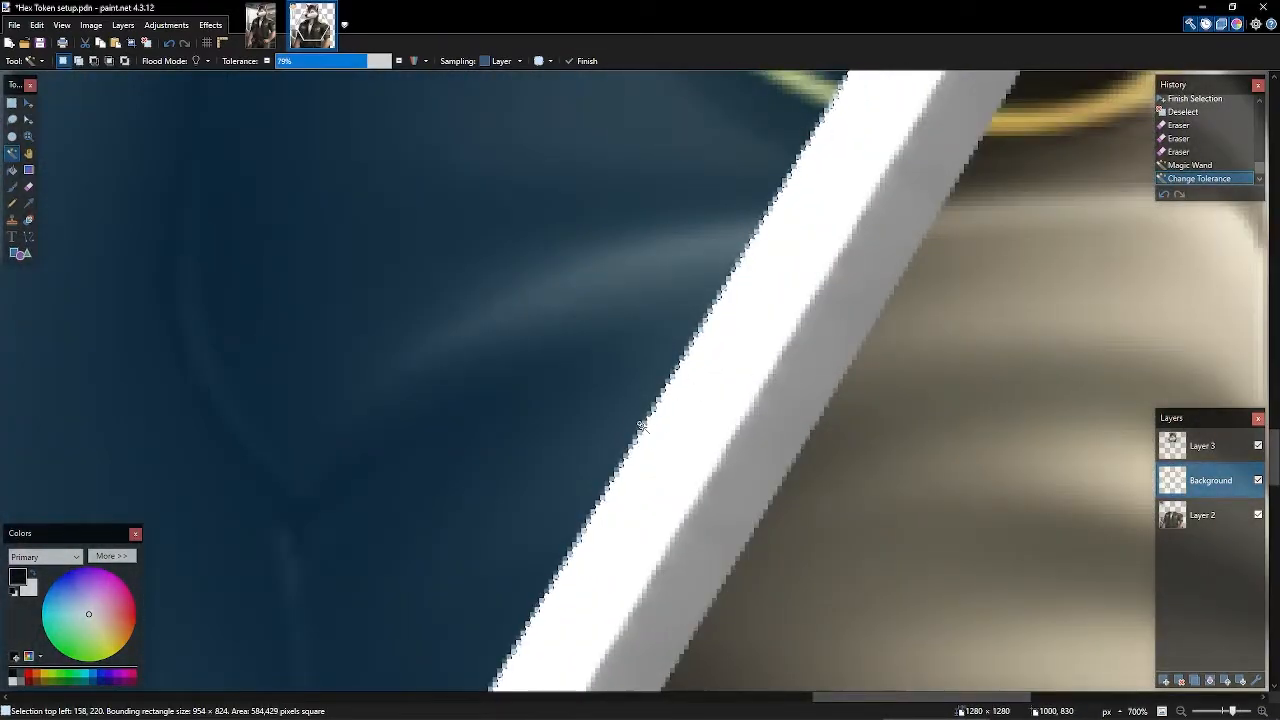
scroll(700, 371, "down", 10)
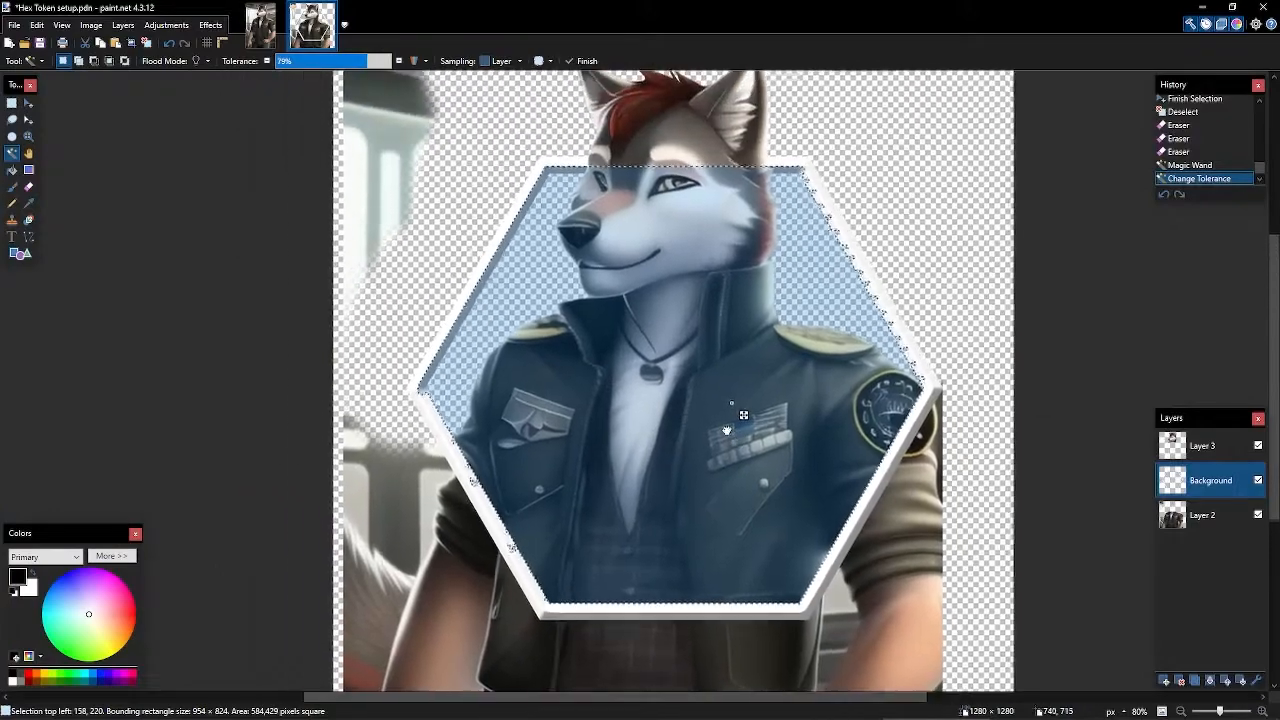
scroll(750, 417, "down", 1)
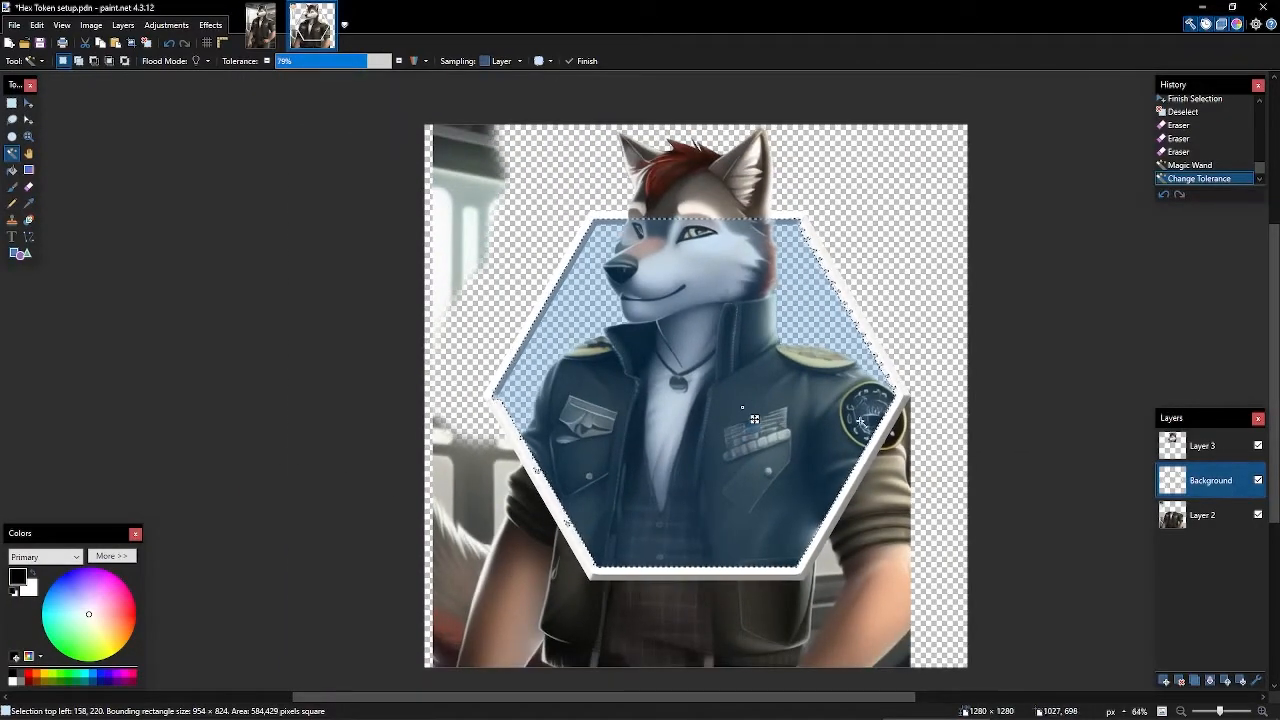
left_click(398, 61)
left_click(398, 61)
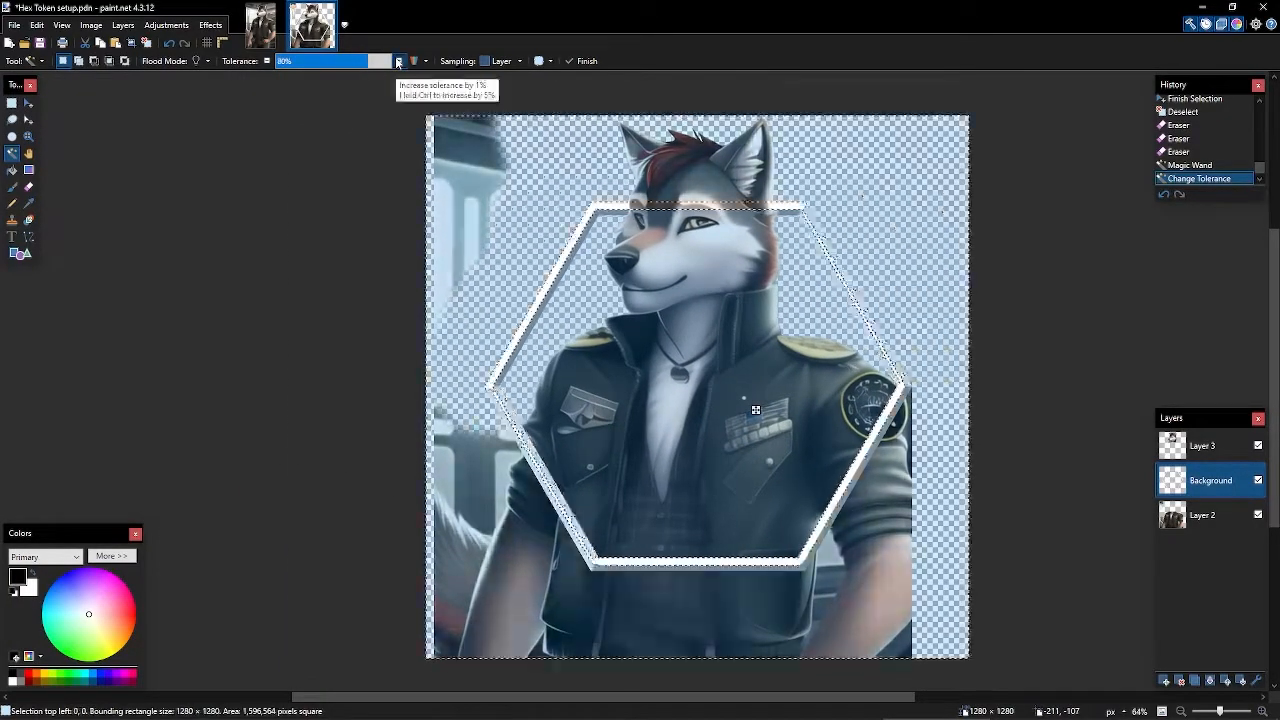
left_click(266, 61)
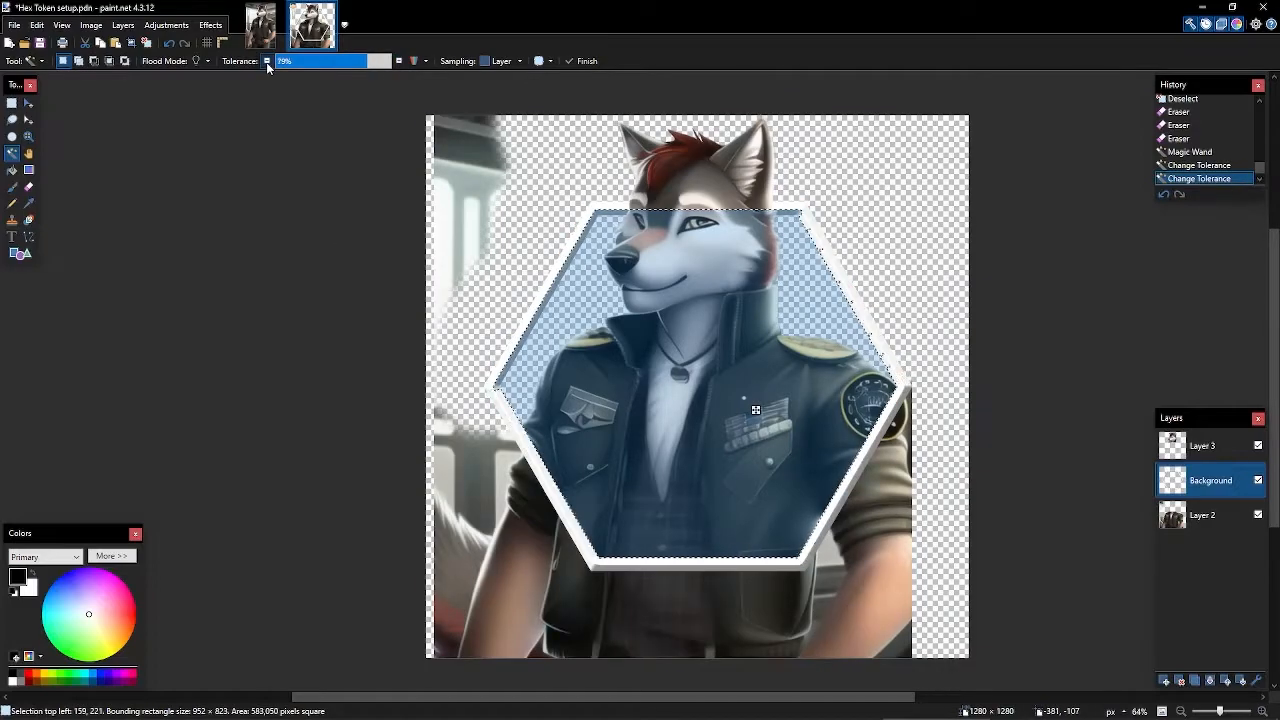
- On Layer 2, invert the selection and delete everything outside the hexagon
left_click(1205, 518)
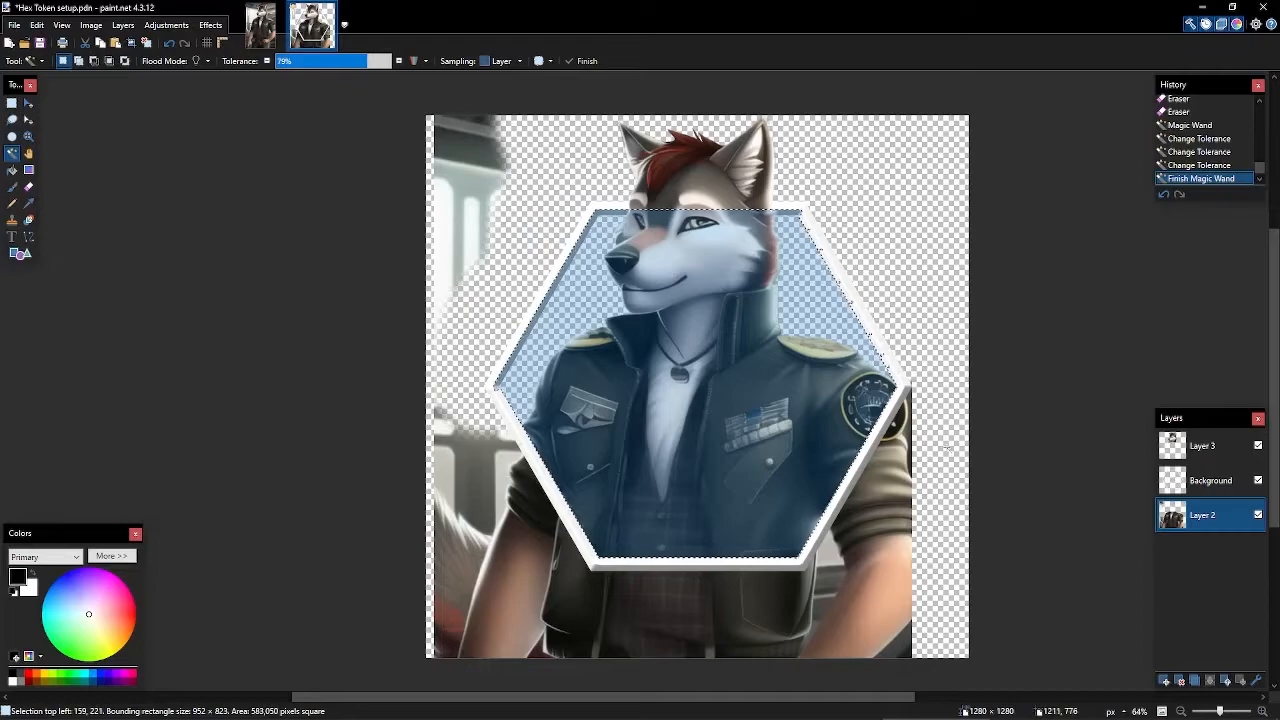
key("ctrl+i")
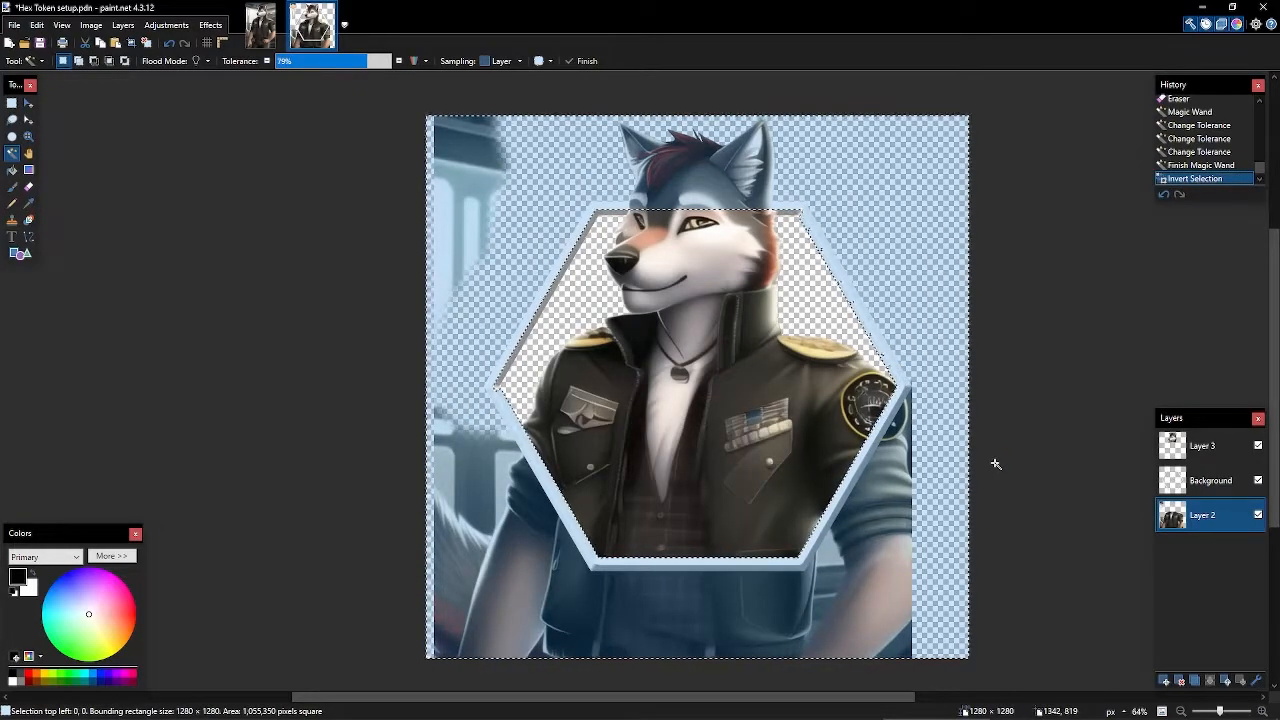
mouse_move(947, 428)
left_mouse_down()
mouse_move(866, 379)
mouse_move(872, 404)
left_mouse_up()
key("Delete")
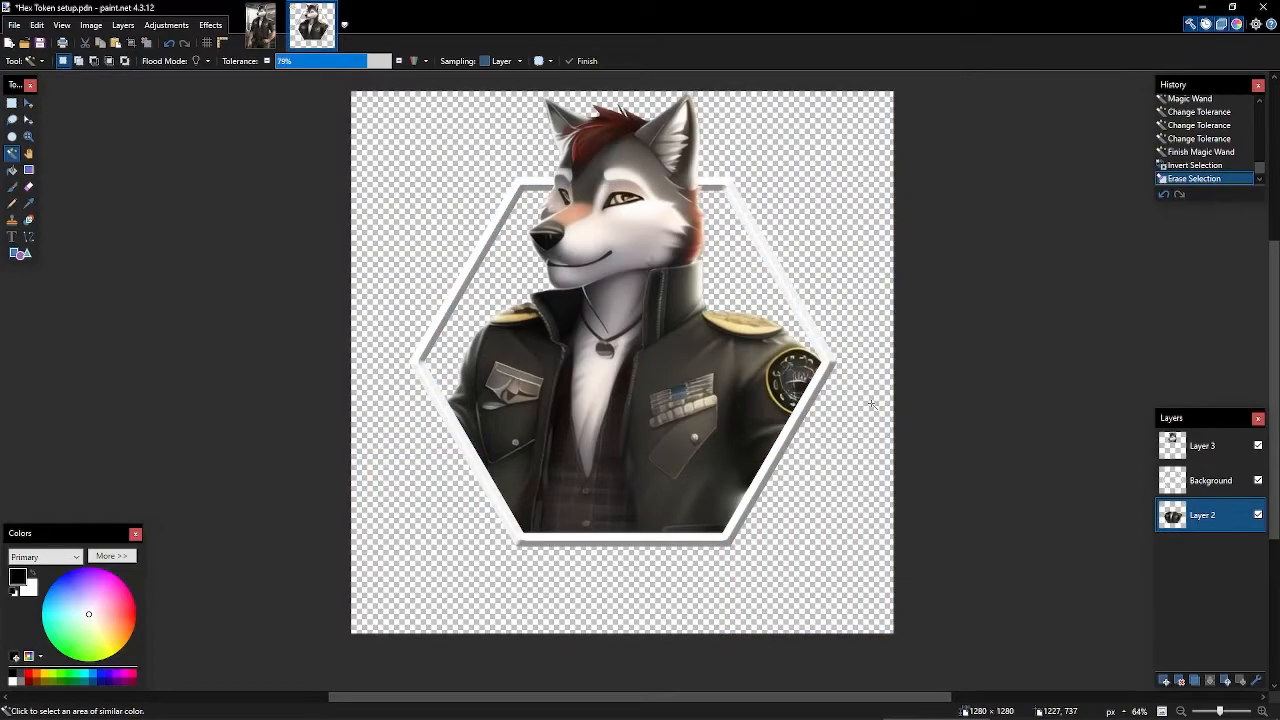
scroll(868, 392, "down", 3)
left_click_drag(859, 365, 801, 424)
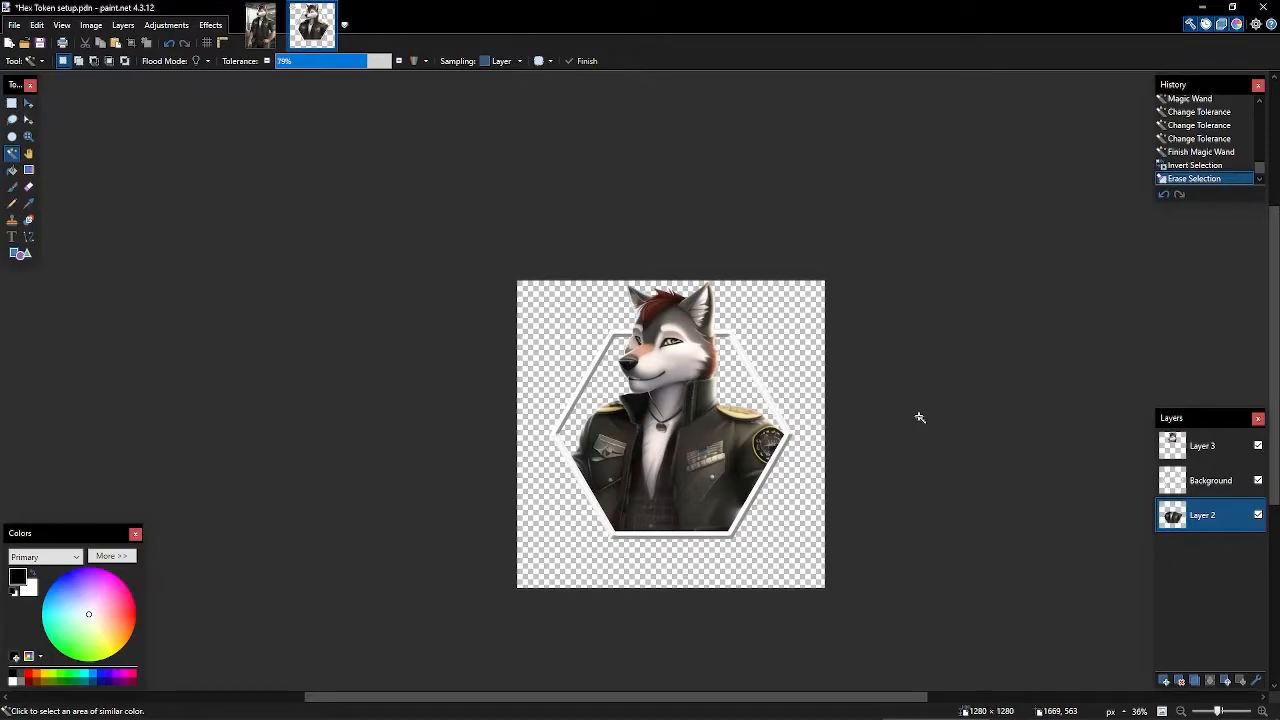
- Save a flattened PNG copy as Hex Token setup.png, then undo the flatten to keep layers
key("ctrl+shift+s")
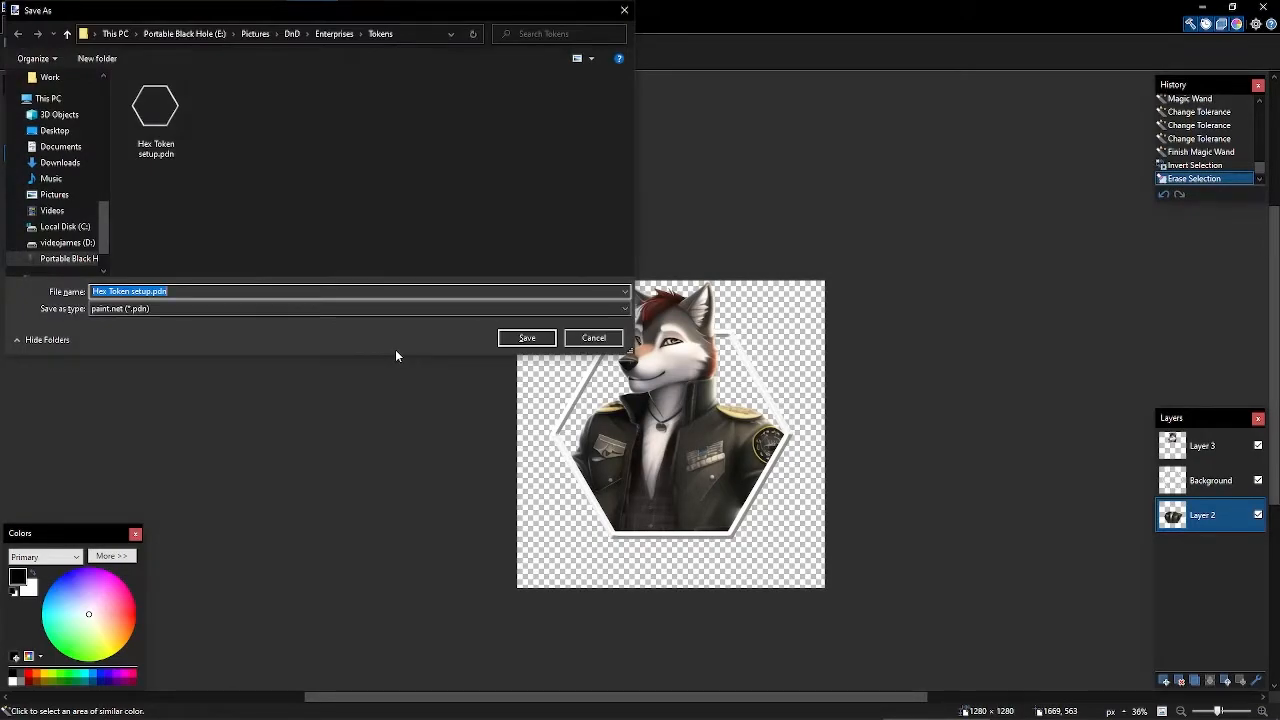
left_click(148, 311)
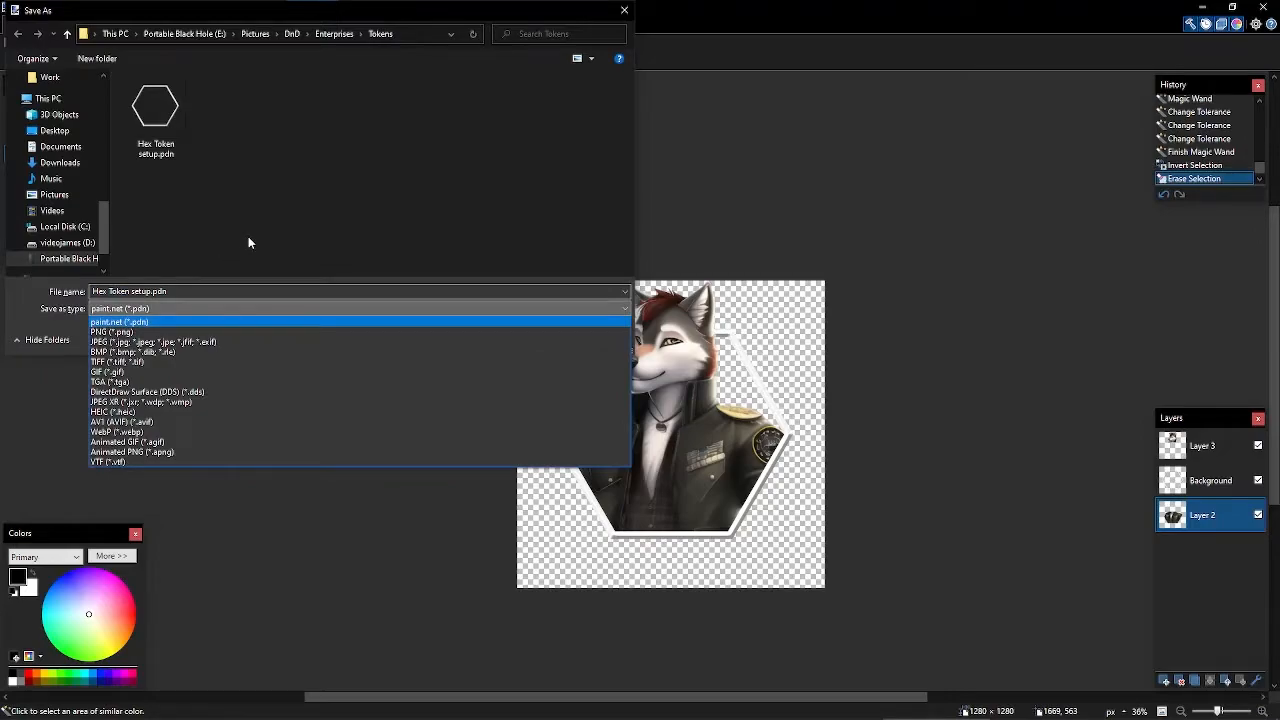
left_click(140, 333)
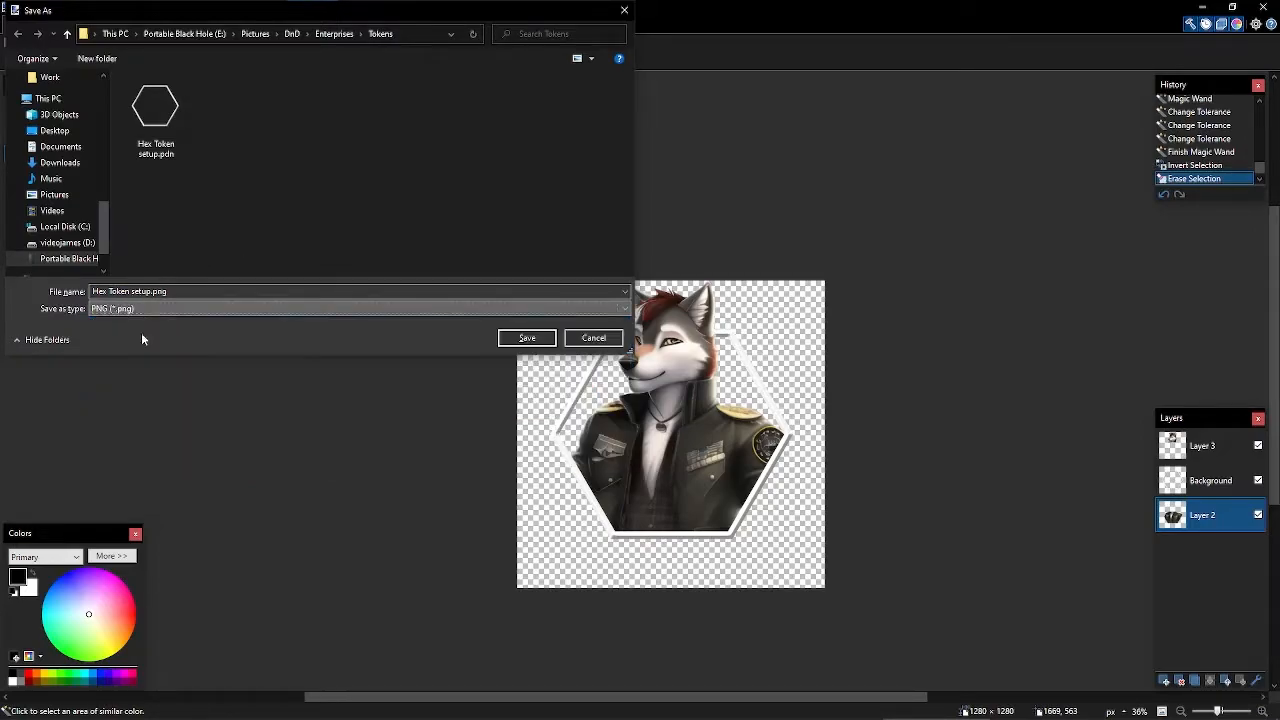
left_click(524, 338)
left_click(954, 343)
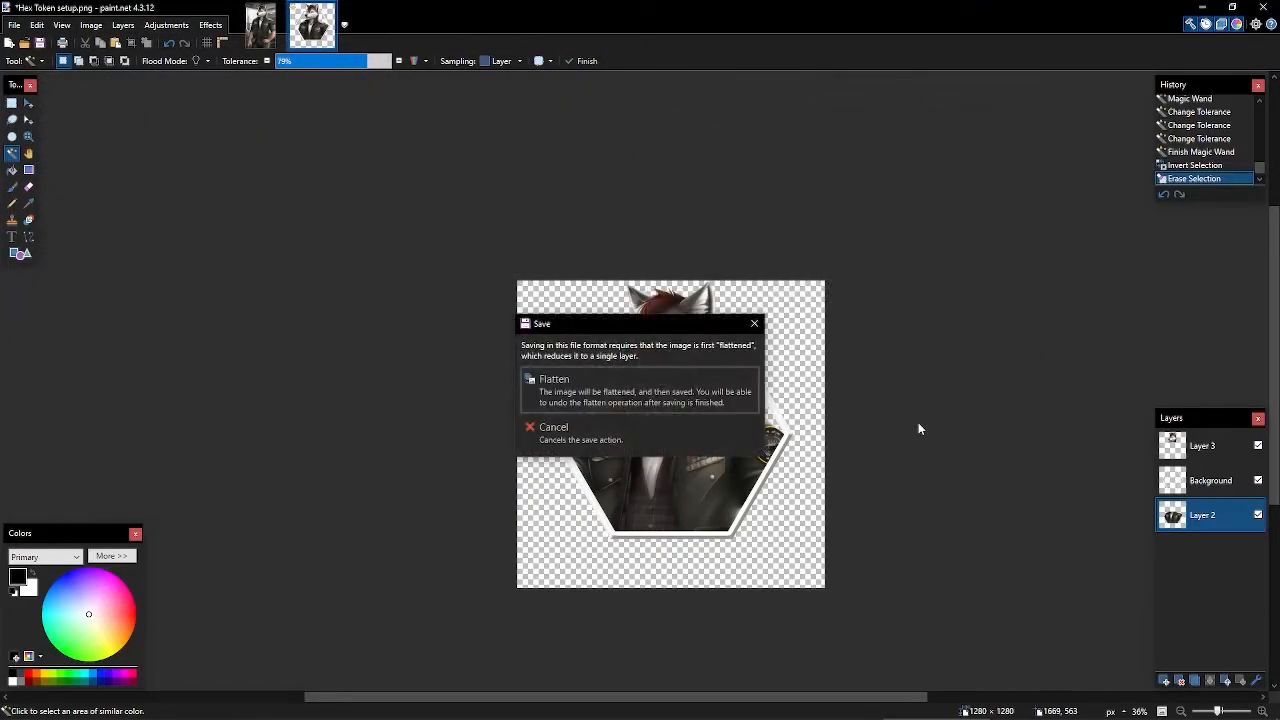
left_click(560, 385)
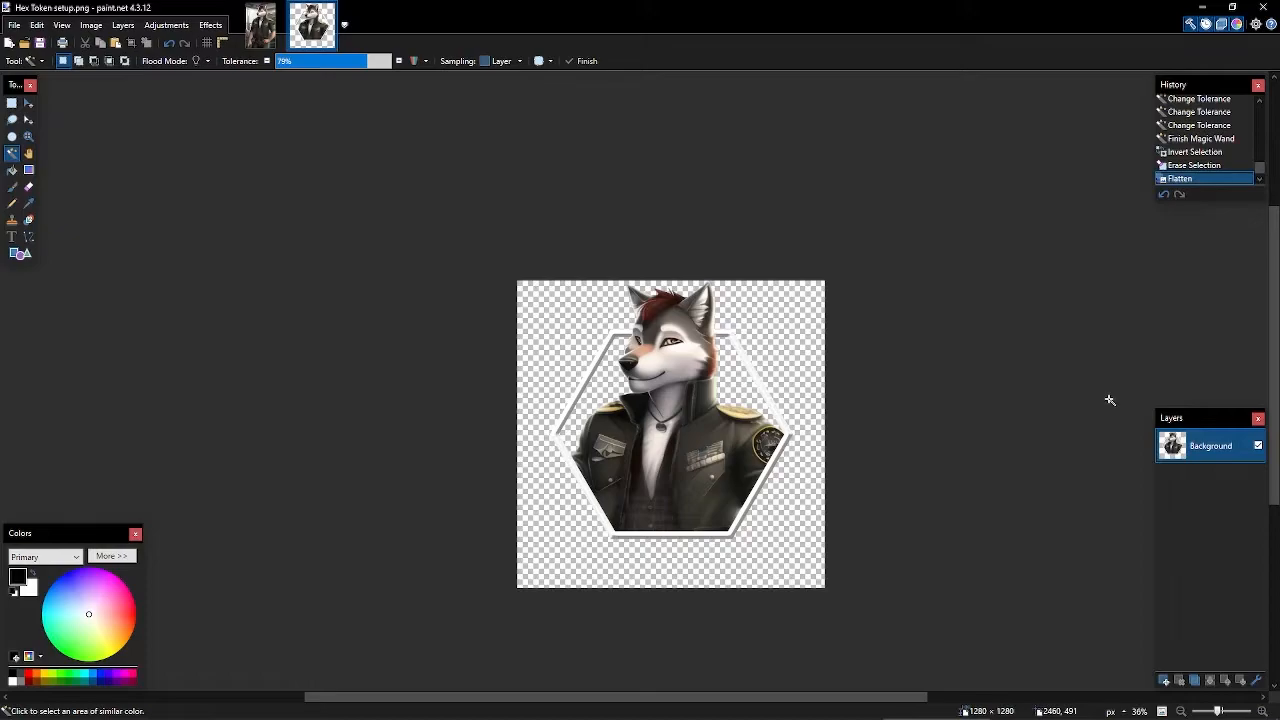
key("ctrl+z")
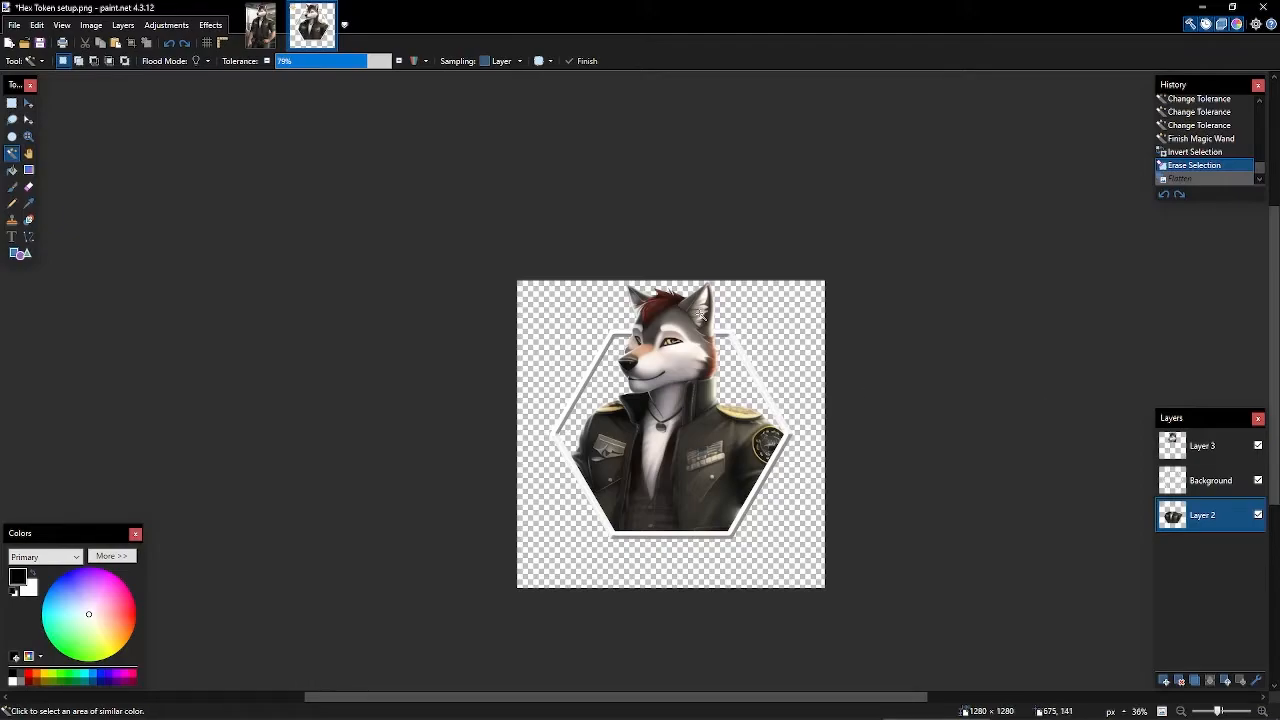
scroll(814, 409, "up", 2)
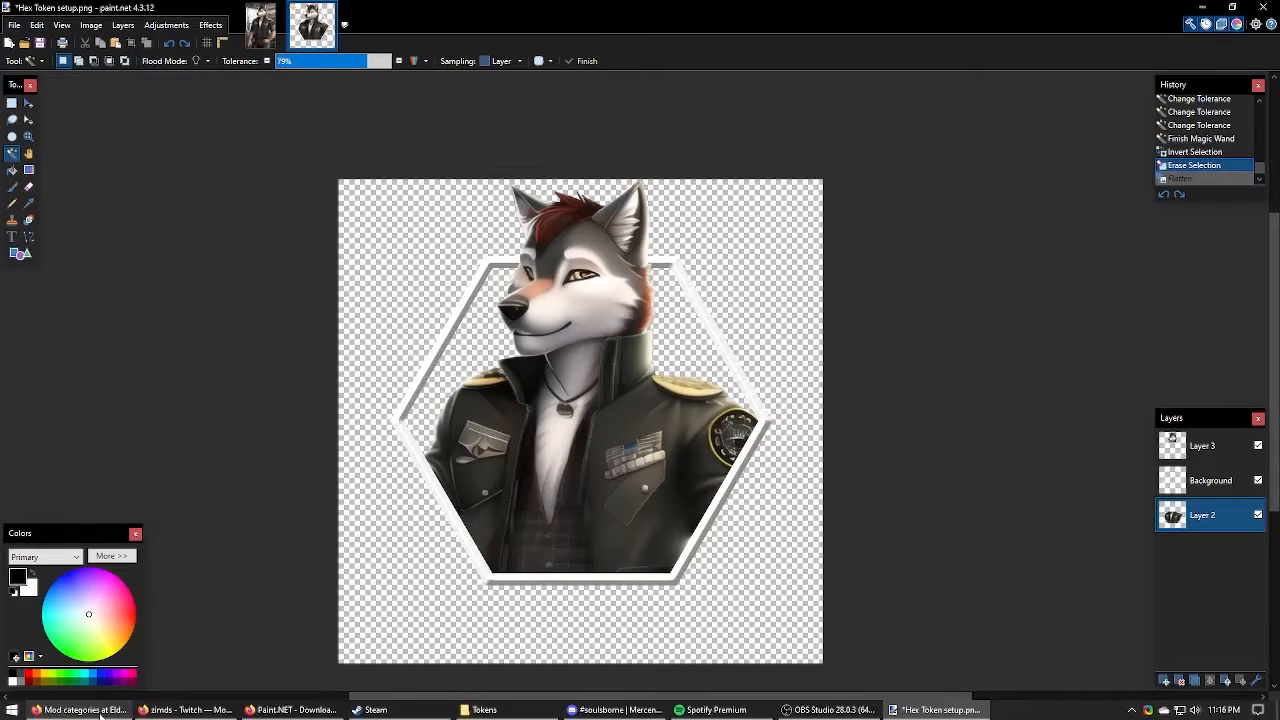
- Drag Hex Token setup.png from the Tokens folder onto the Roll20 map and place it on the grass
mouse_move(103, 710)
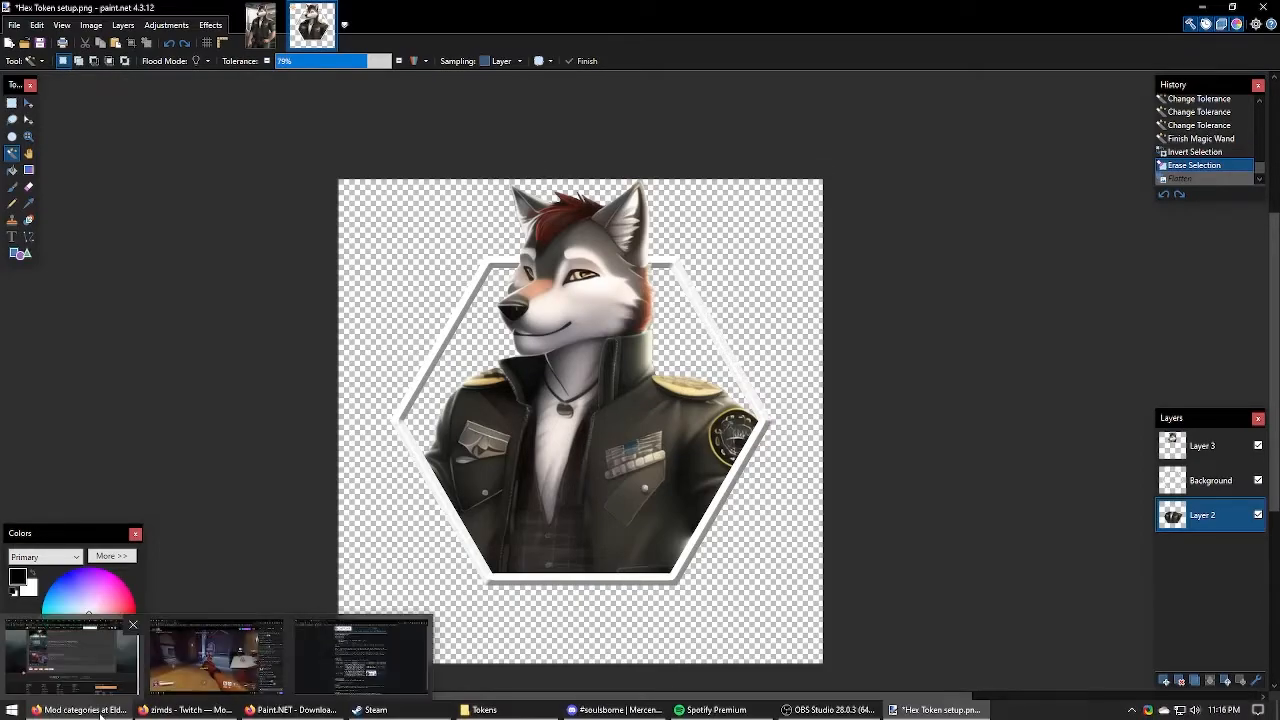
left_click(362, 660)
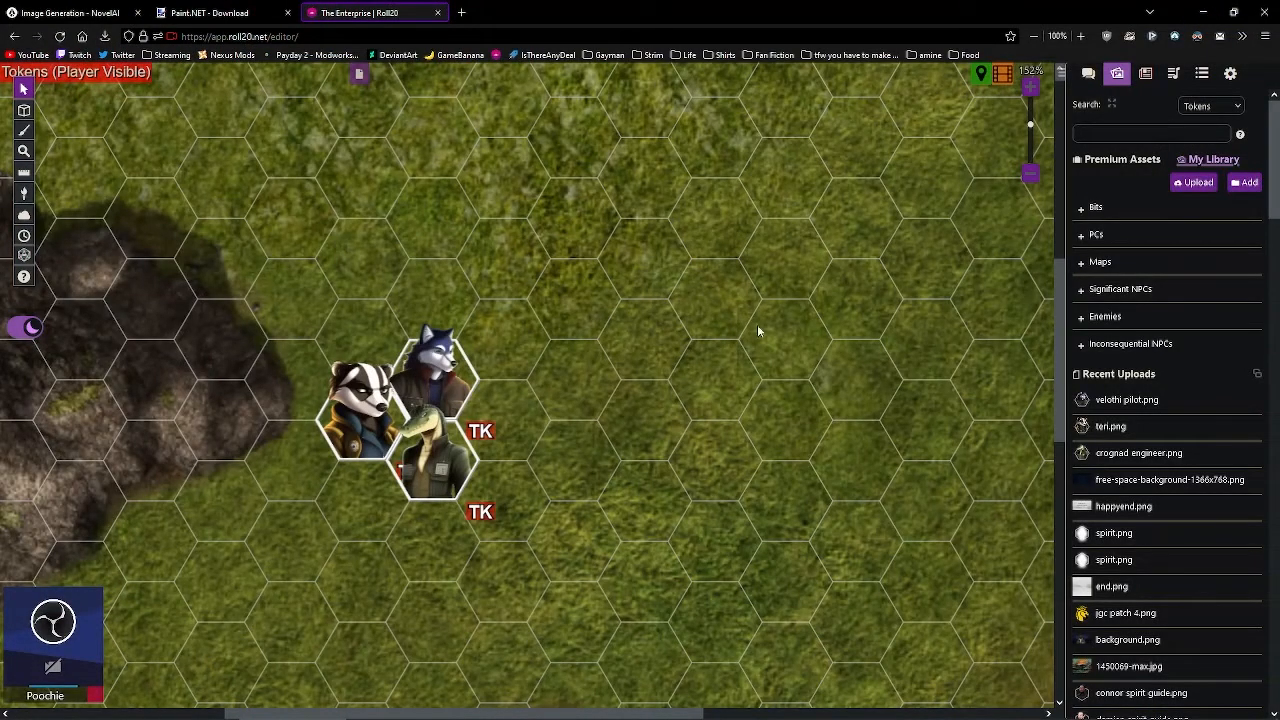
left_click(512, 710)
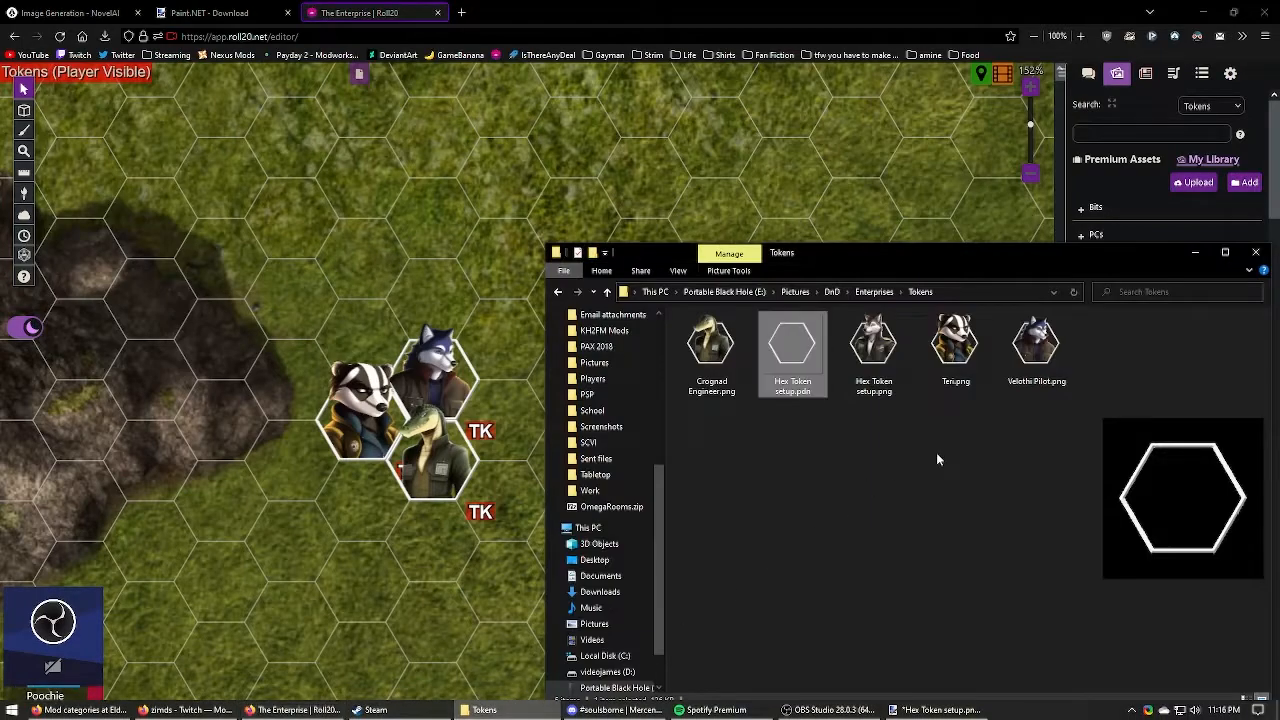
left_click(1040, 365)
left_click(876, 352)
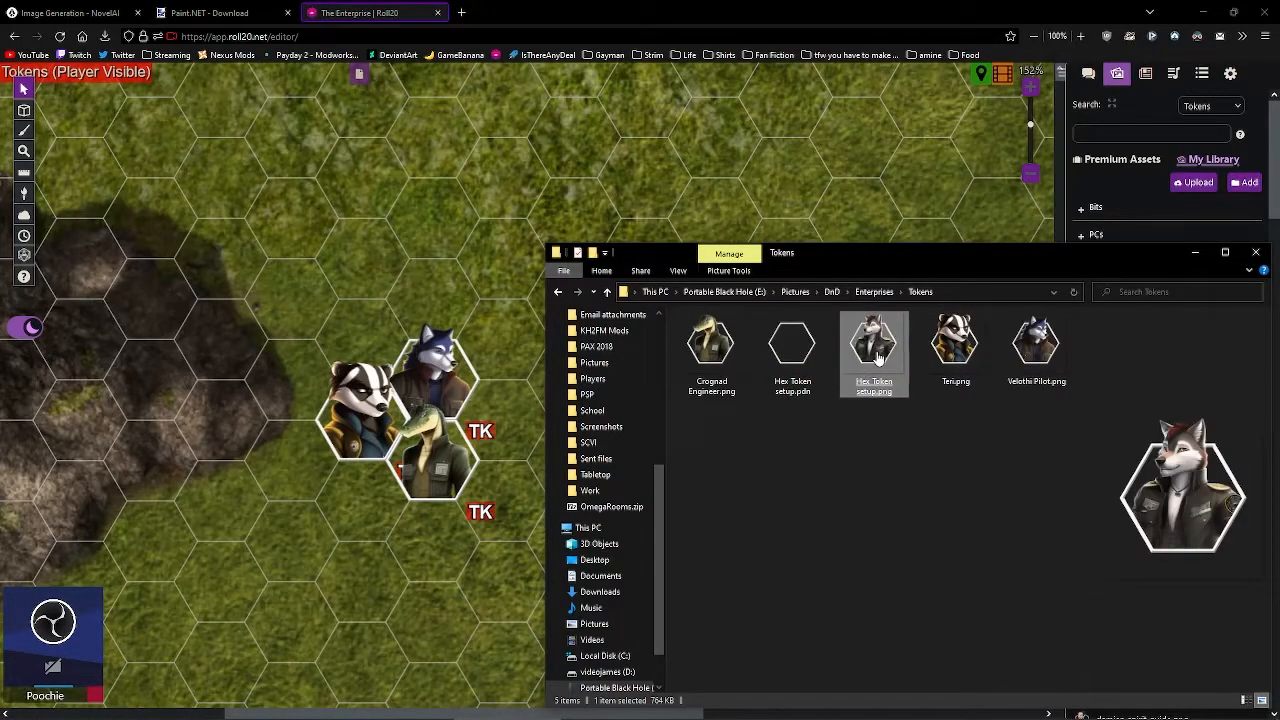
left_click_drag(876, 352, 423, 277)
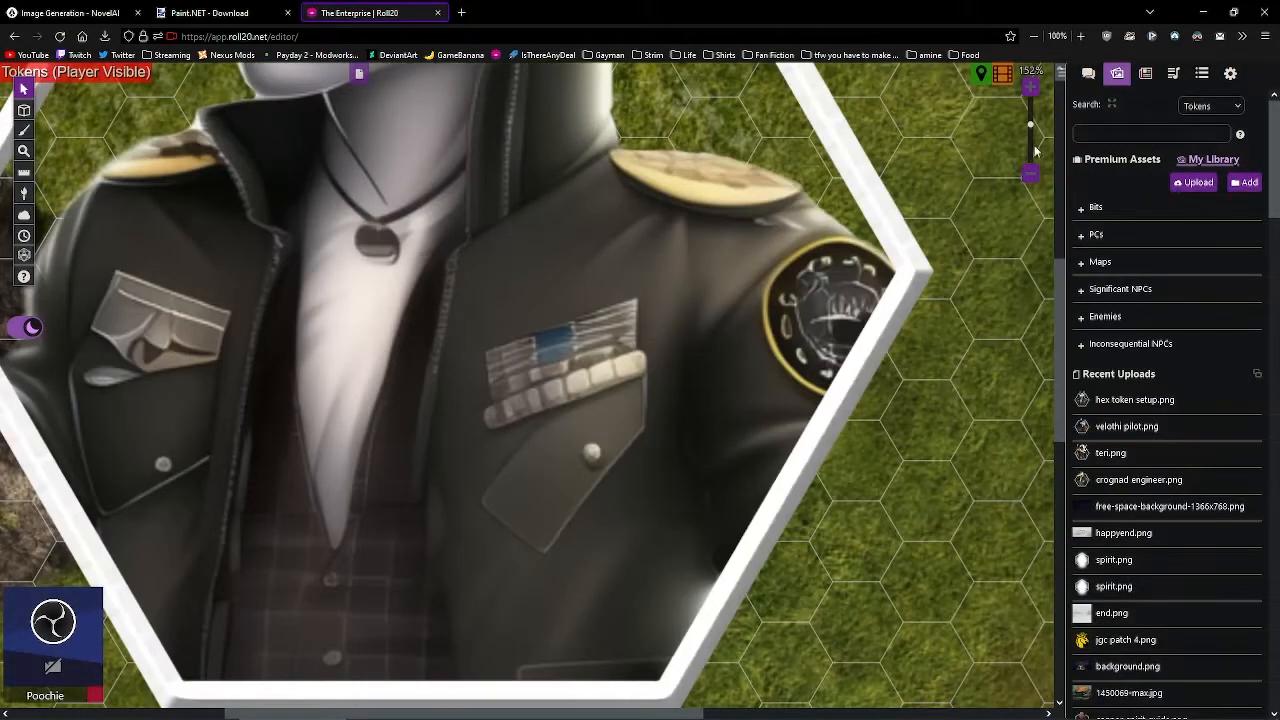
left_click_drag(1033, 127, 1033, 155)
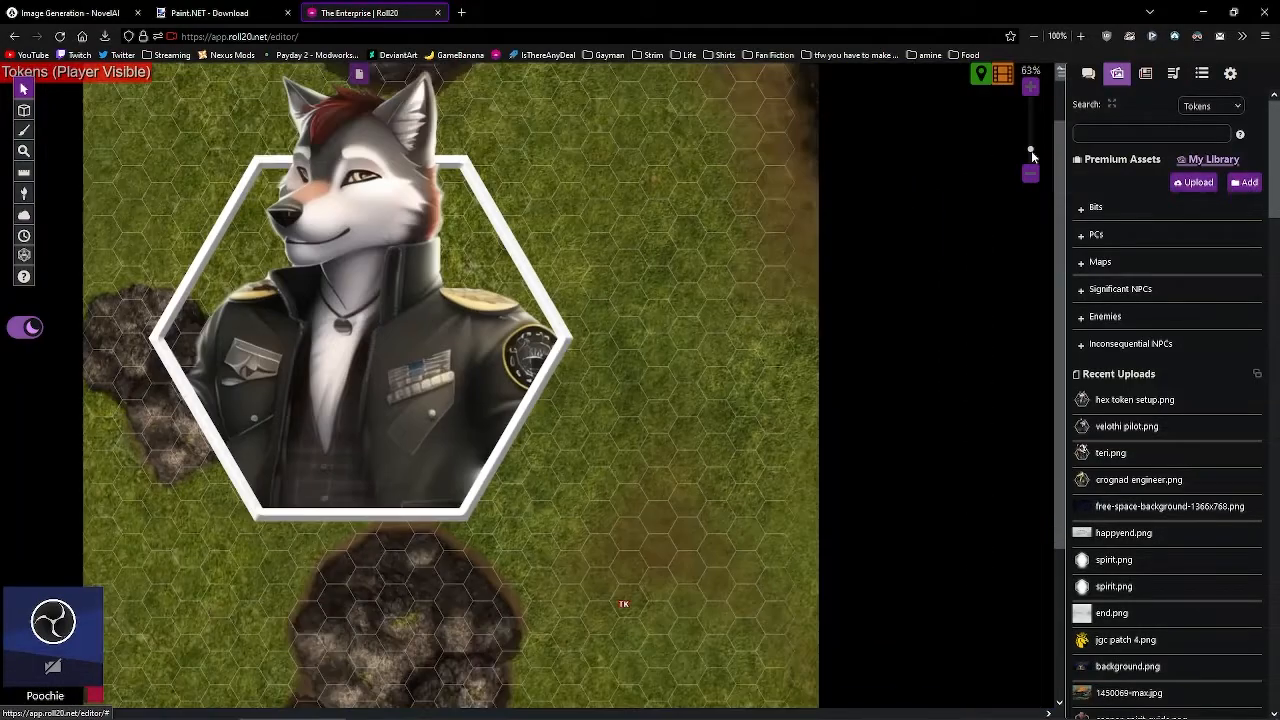
left_click_drag(469, 223, 598, 334)
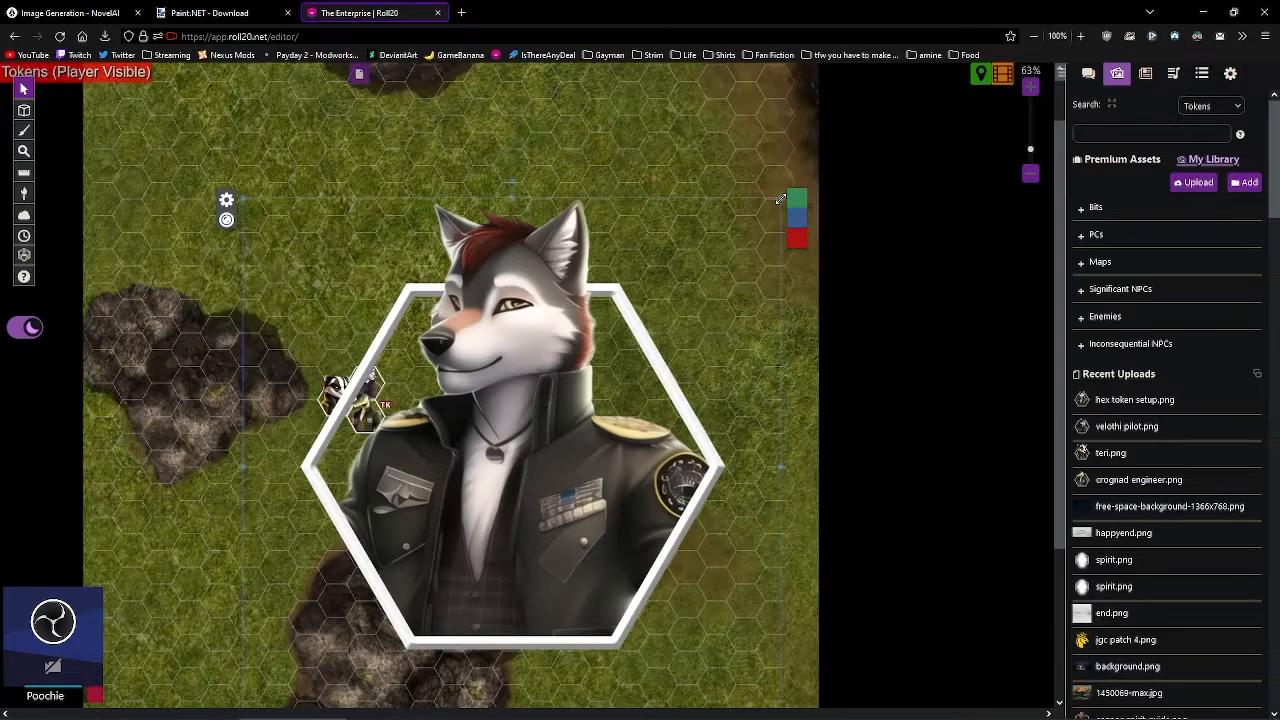
left_click_drag(513, 399, 519, 320)
- Resize the token via Advanced > Set Dimensions to 118 pixels wide
right_click(527, 178)
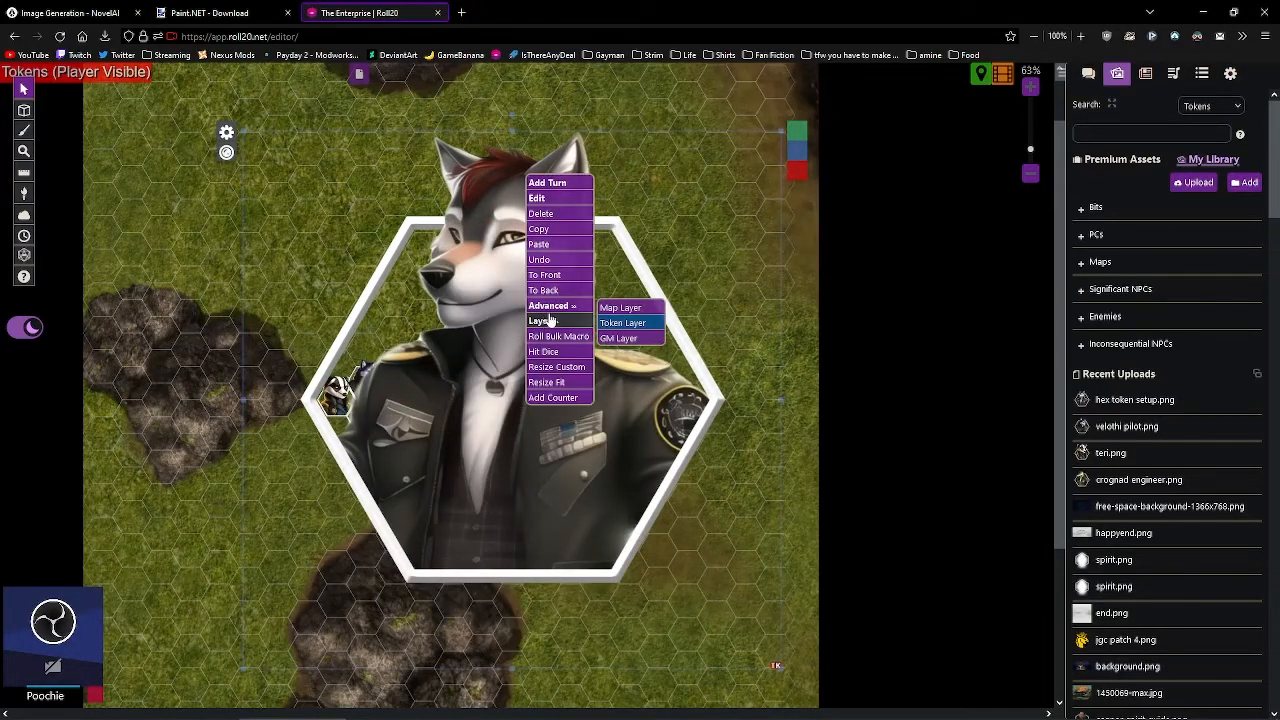
mouse_move(550, 305)
left_click(626, 386)
double_click(575, 398)
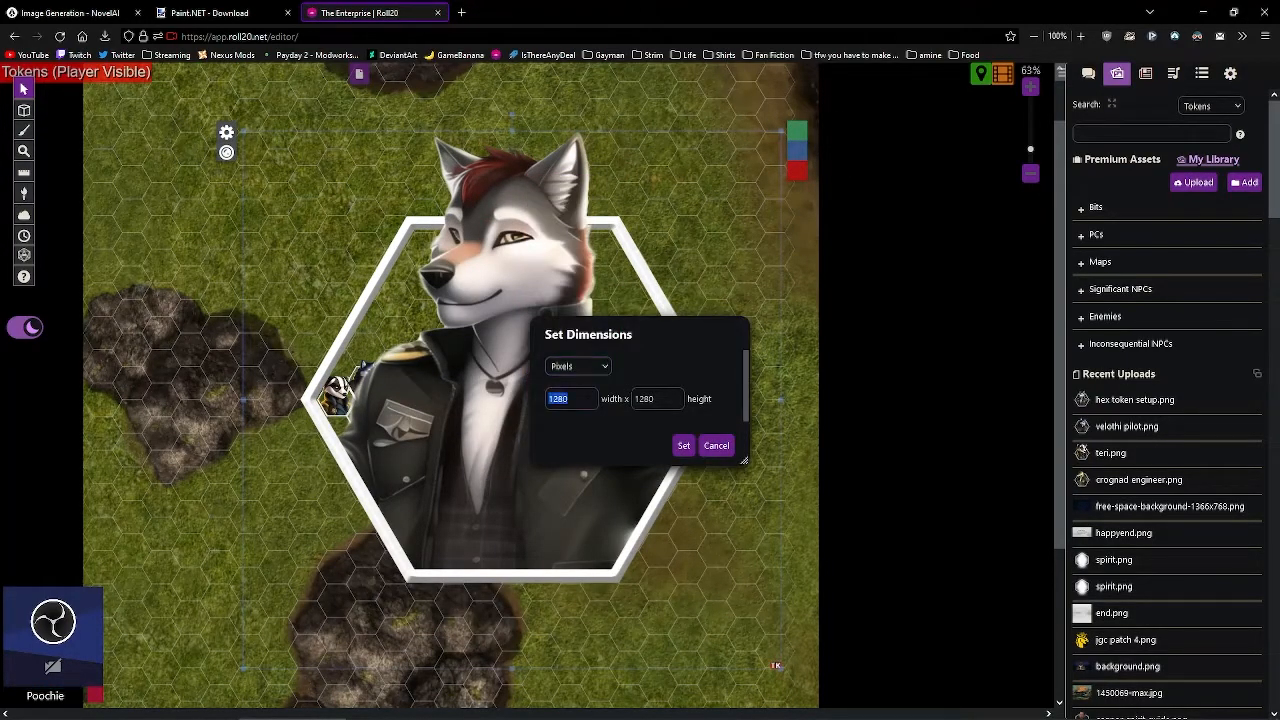
type("118")
key("Tab")
type("1")
left_click(684, 446)
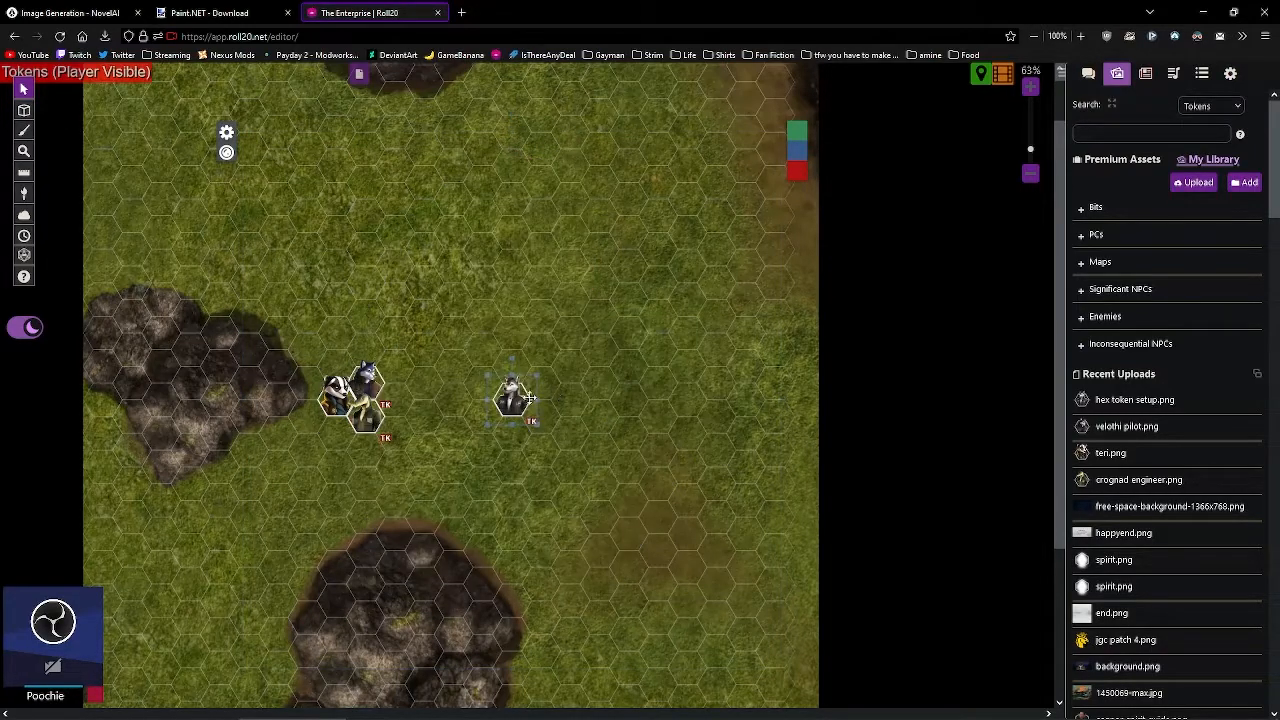
- Move the wolf token into the hex beside the badger, blue wolf and reptile tokens
left_click_drag(1031, 150, 1031, 122)
left_click_drag(901, 345, 1000, 347)
left_click_drag(808, 350, 507, 354)
left_click(793, 303)
left_click_drag(729, 308, 772, 327)
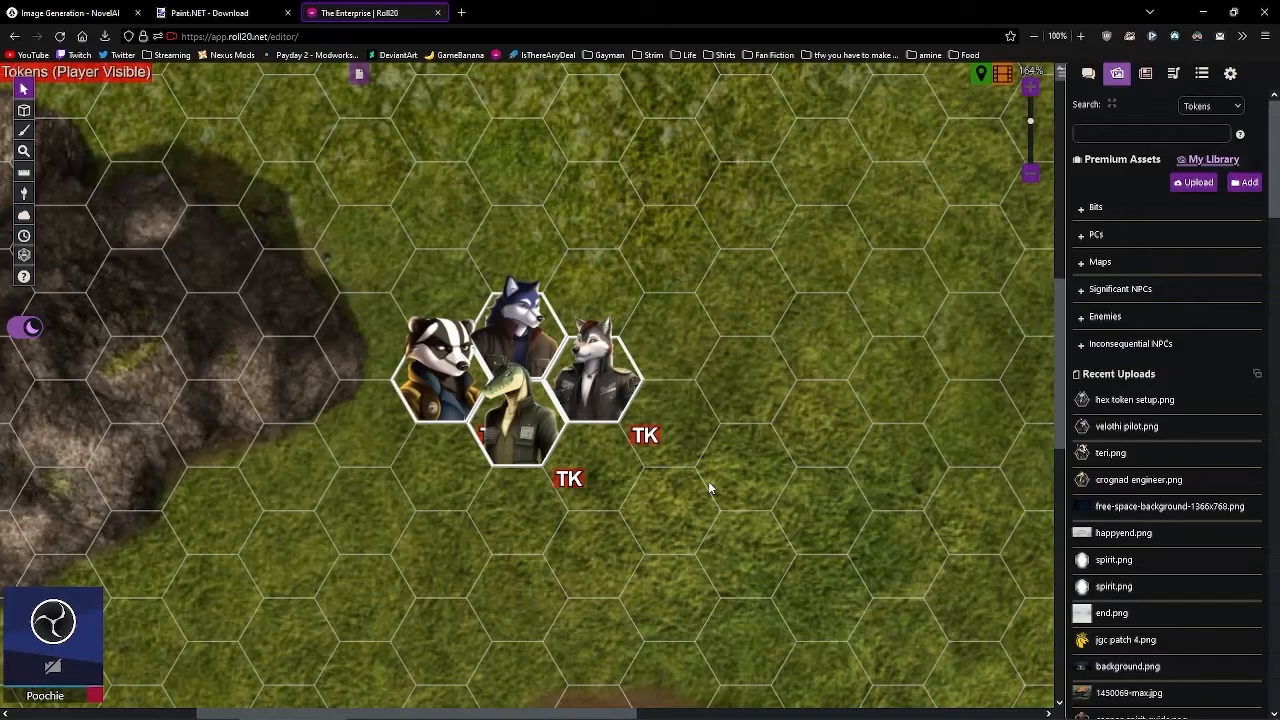
mouse_move(806, 716)
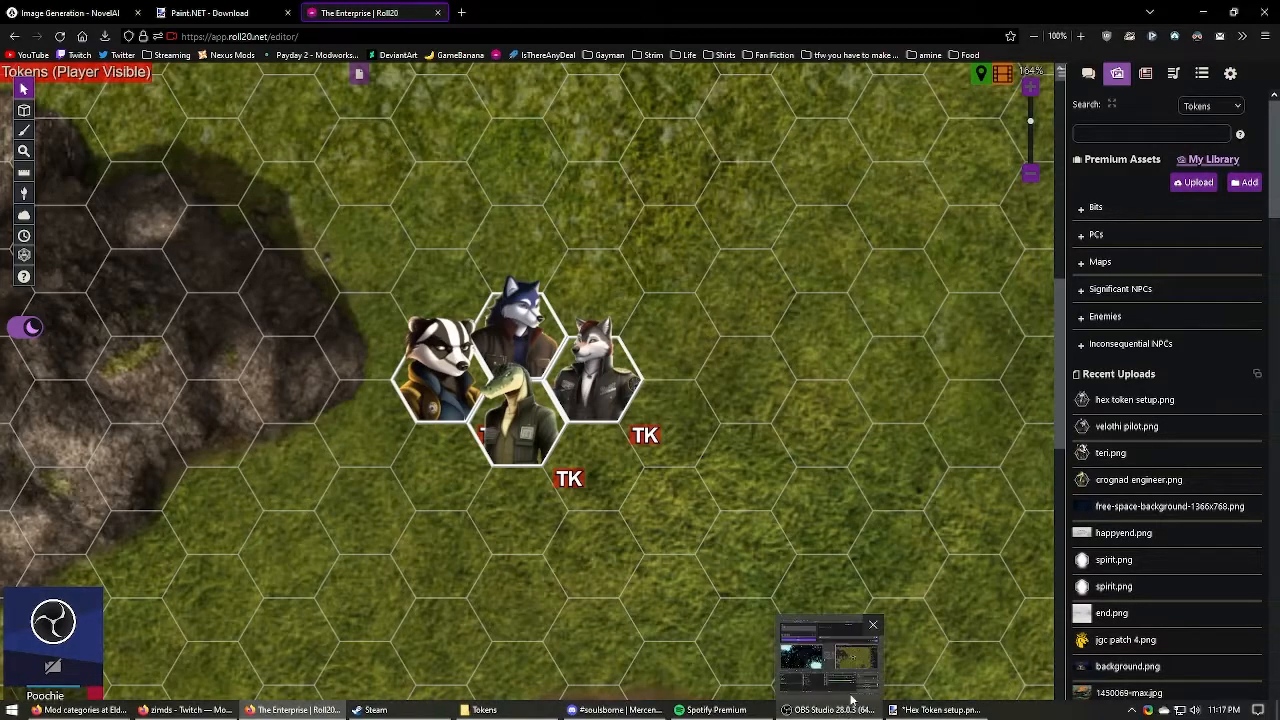